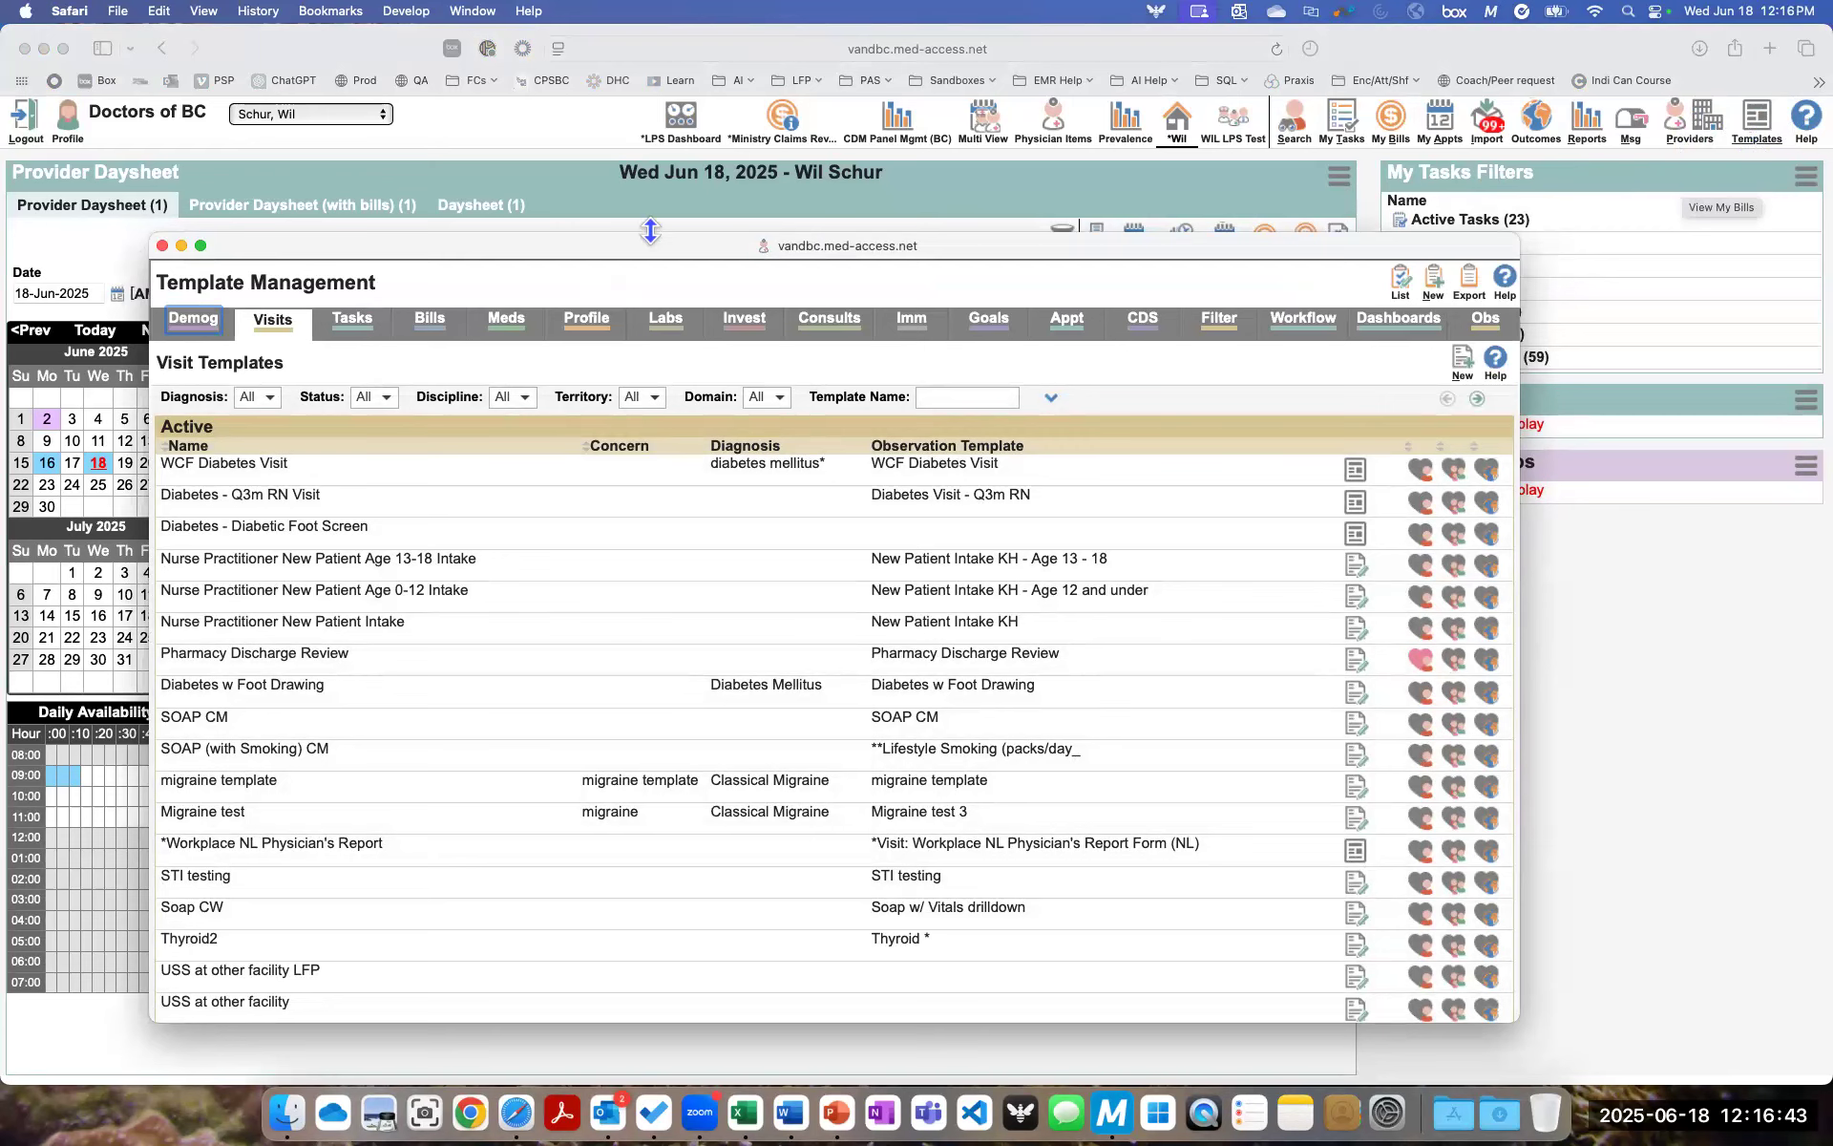
# - Start a new bill template and name it Clinic Time Direct 98010
pyautogui.click(433, 324)
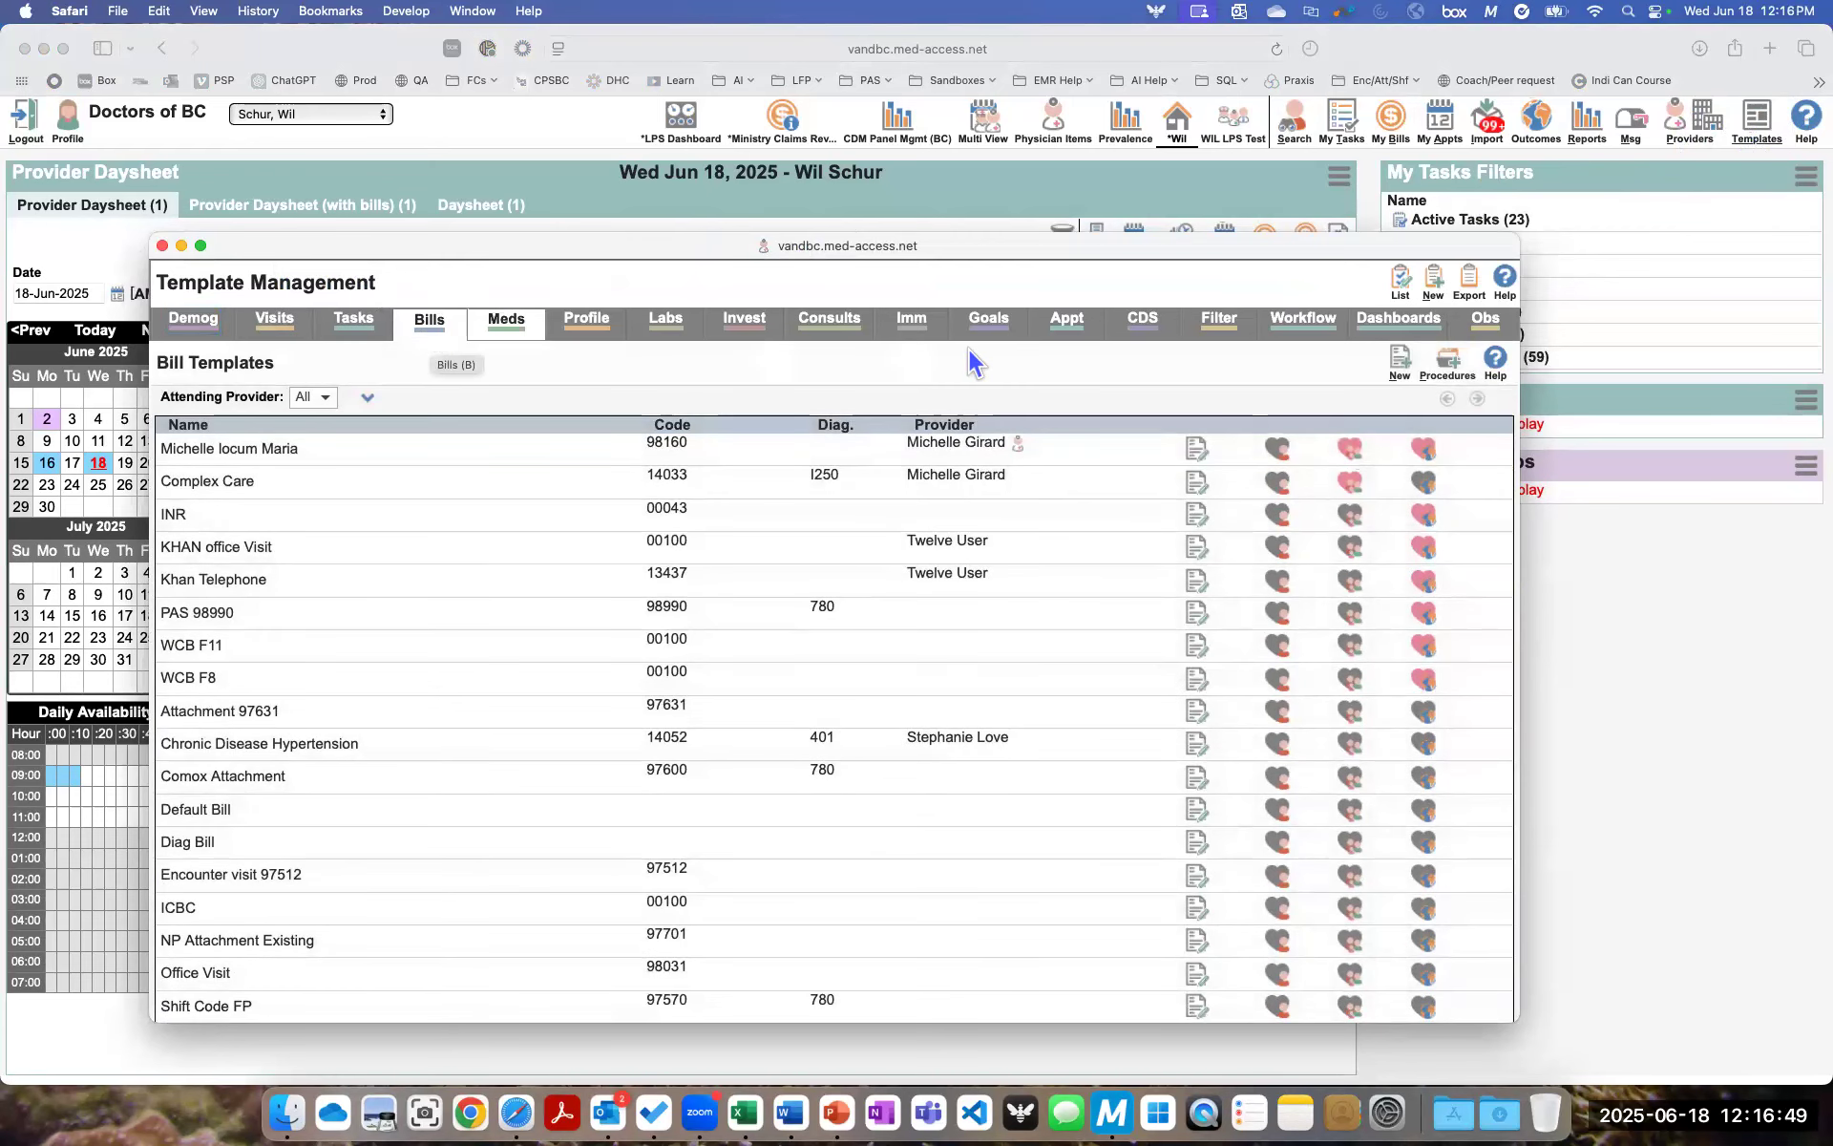
pyautogui.click(1400, 375)
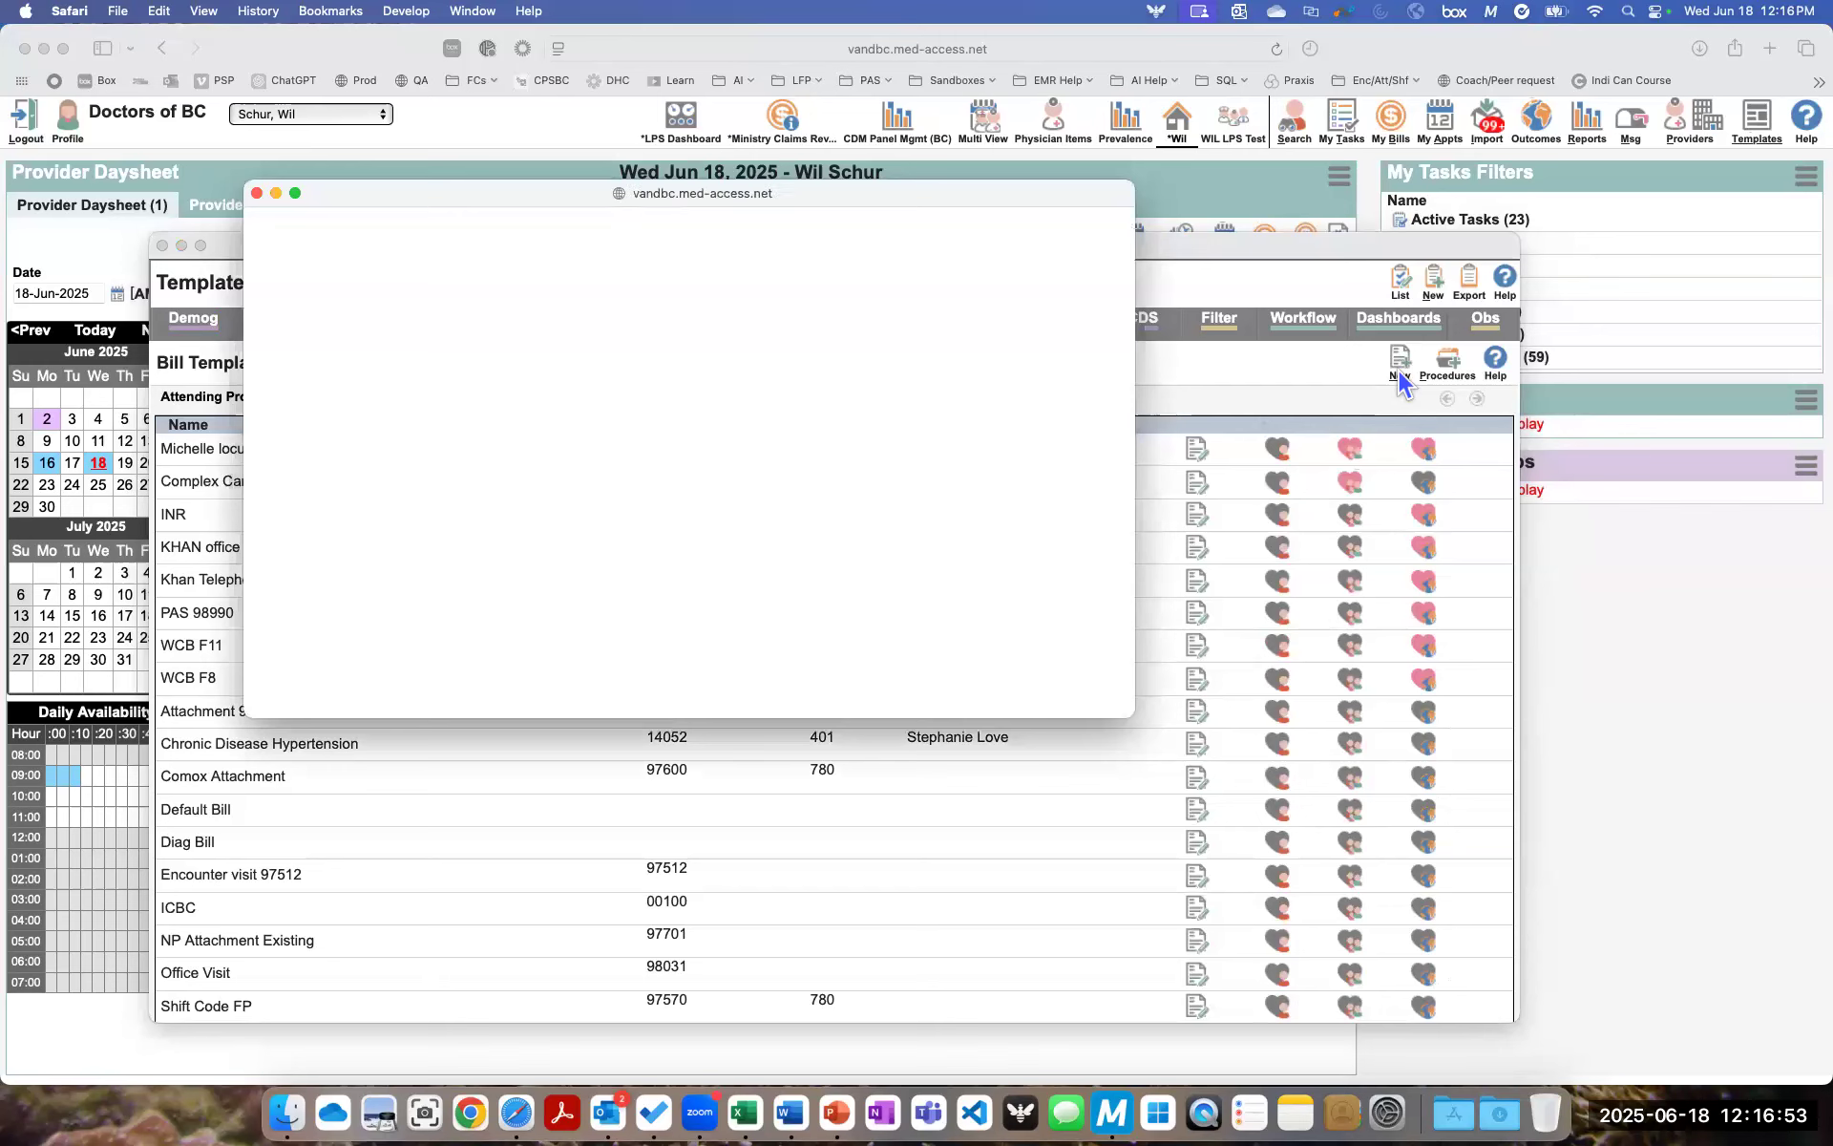
pyautogui.moveTo(1131, 714); pyautogui.dragTo(1525, 871)
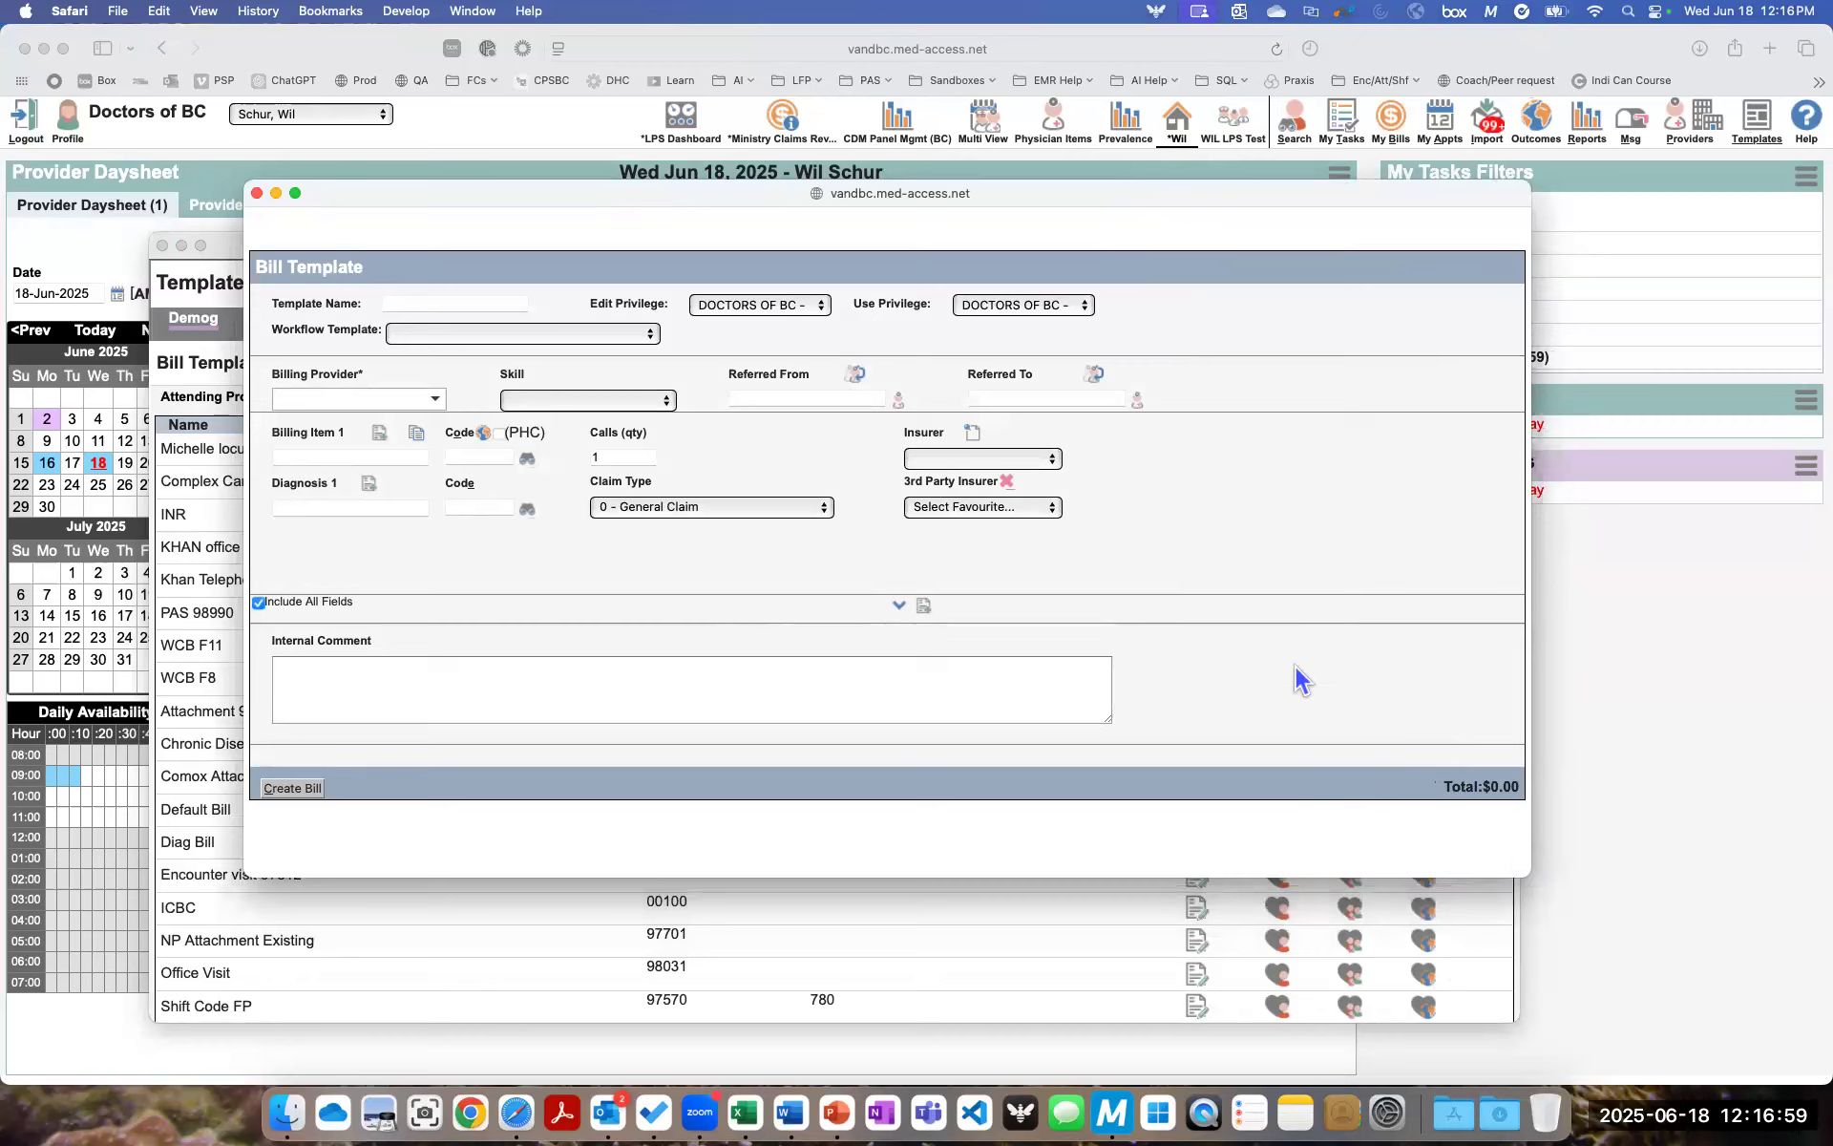
pyautogui.click(405, 303)
pyautogui.write('Clinic Time ')
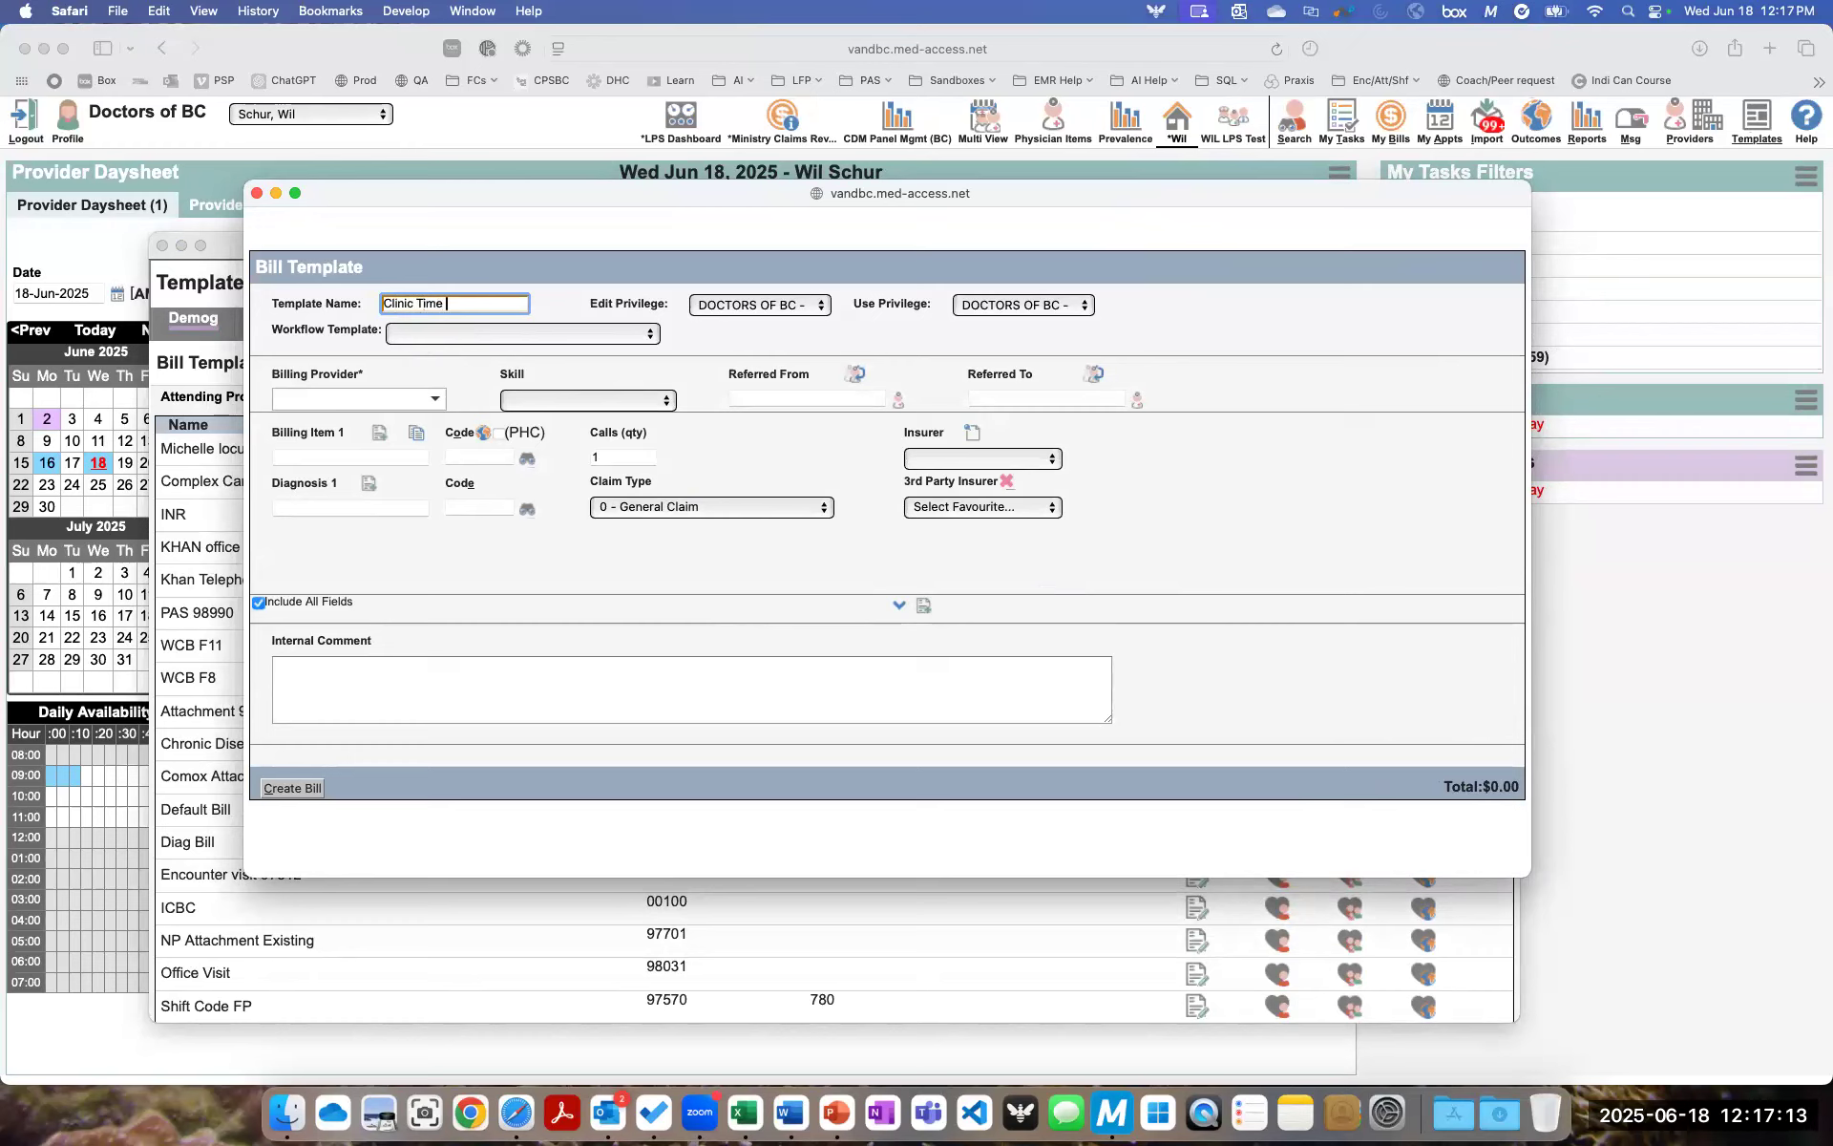
pyautogui.write('Direct 98010')
pyautogui.moveTo(1532, 878); pyautogui.dragTo(1574, 920)
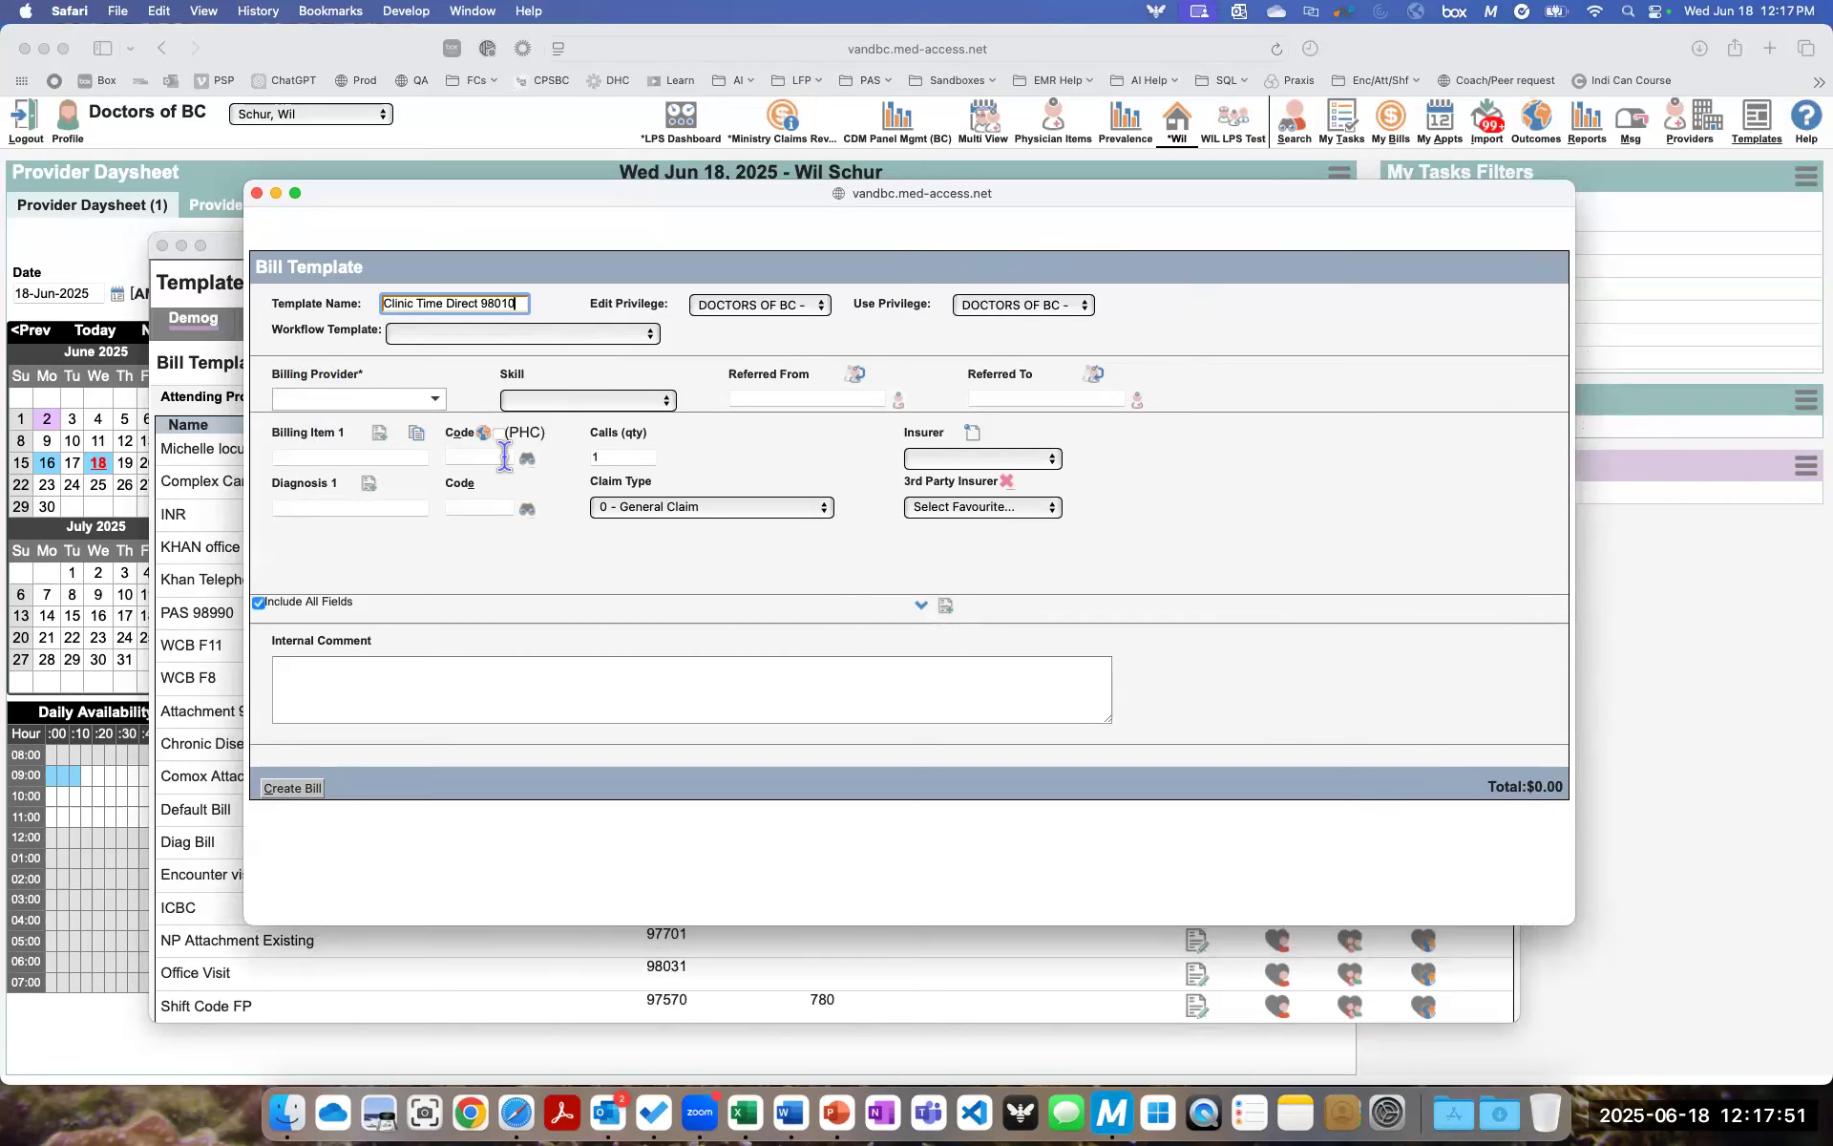
# - Set the template's billing item to Ministry code 98010, LFP Clinic Direct Patient Care Time, and its diagnosis to L23, Lfp Payment Model
pyautogui.click(460, 458)
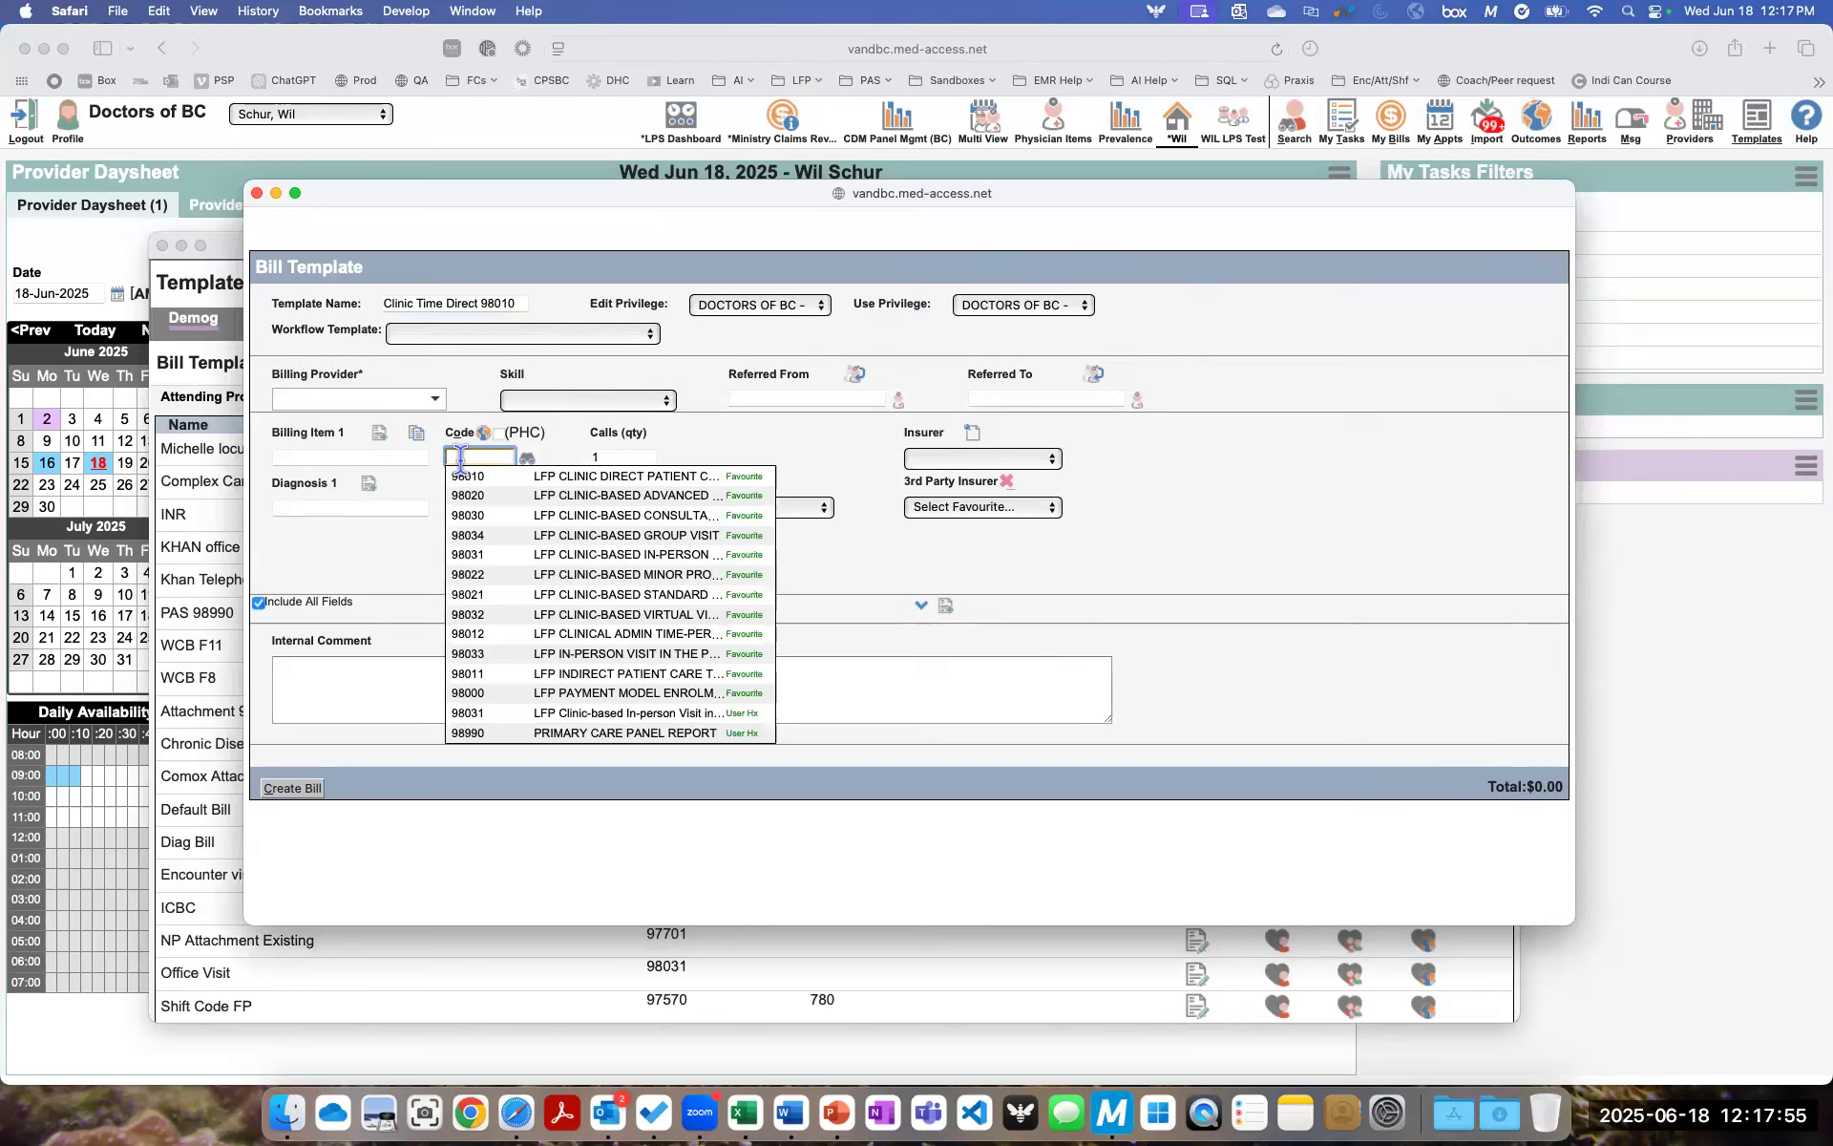
pyautogui.write('98010')
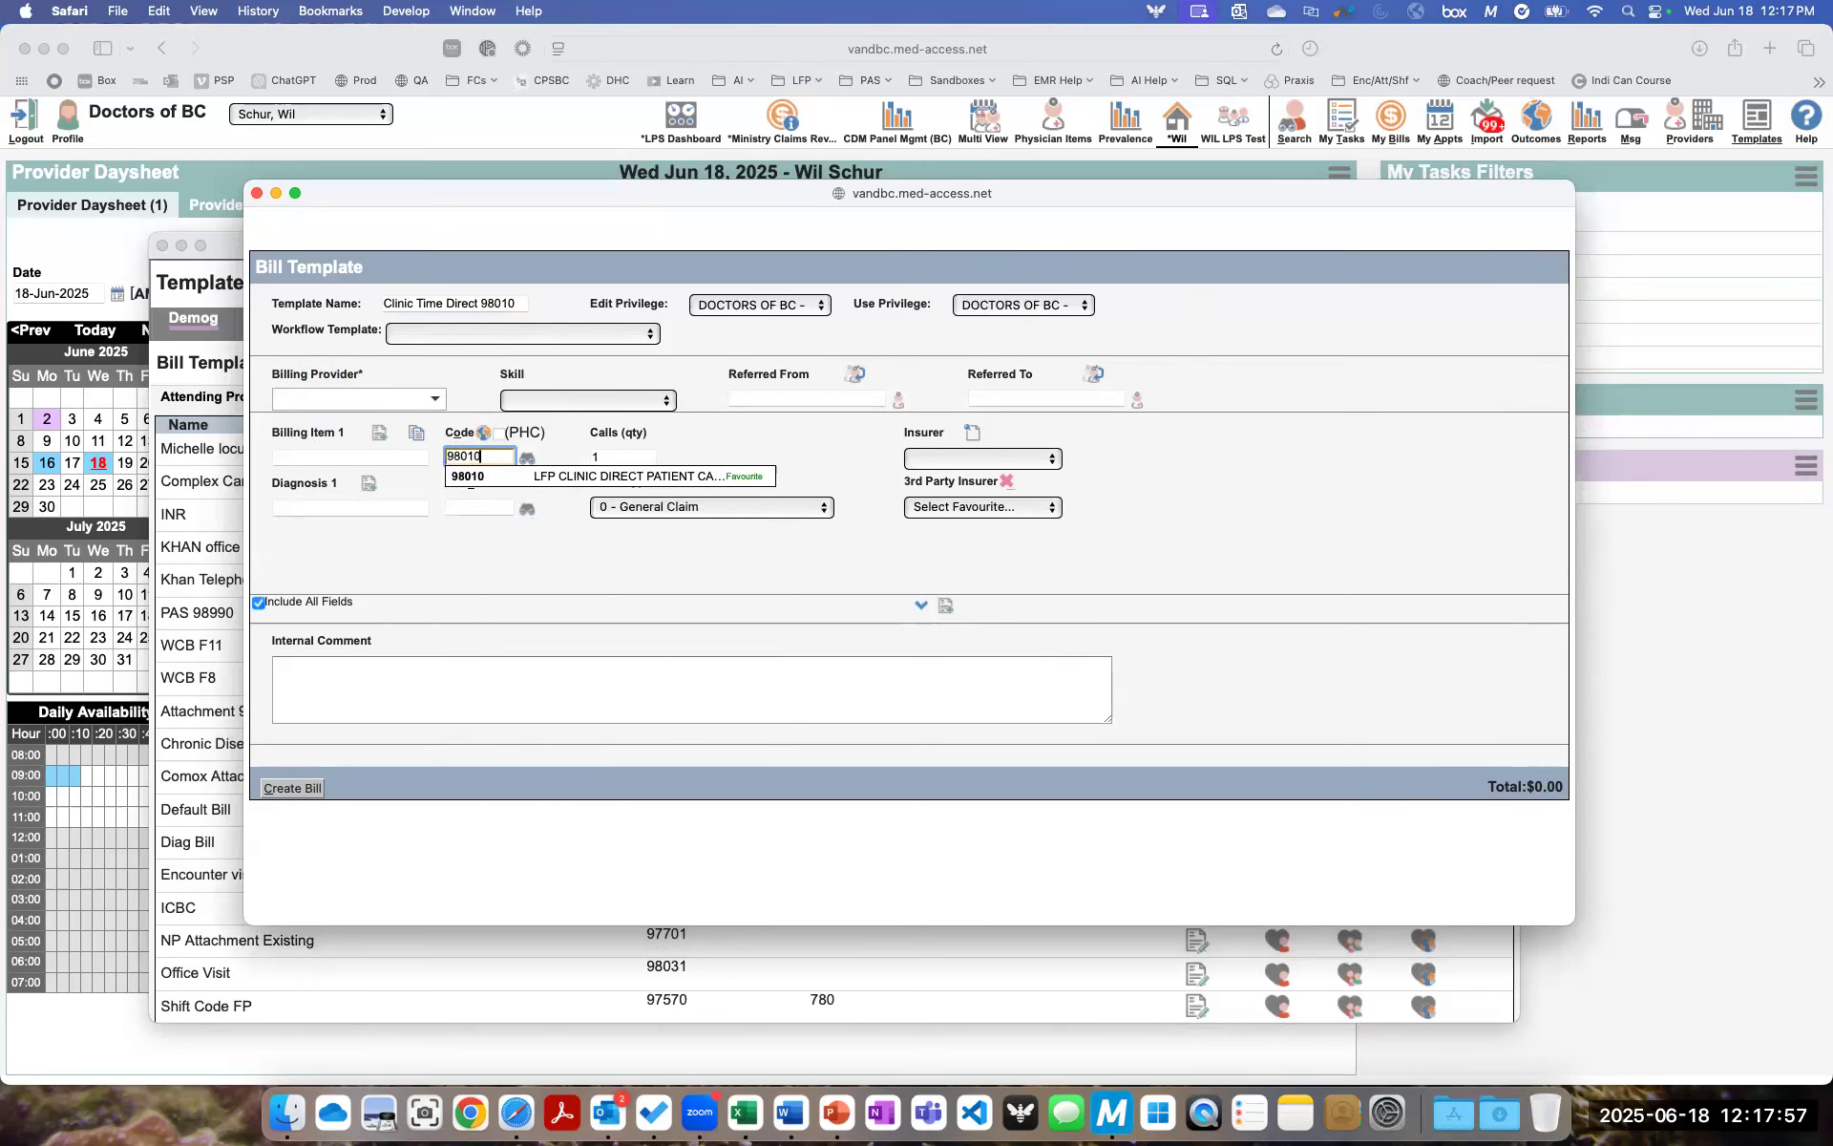
pyautogui.press('Return')
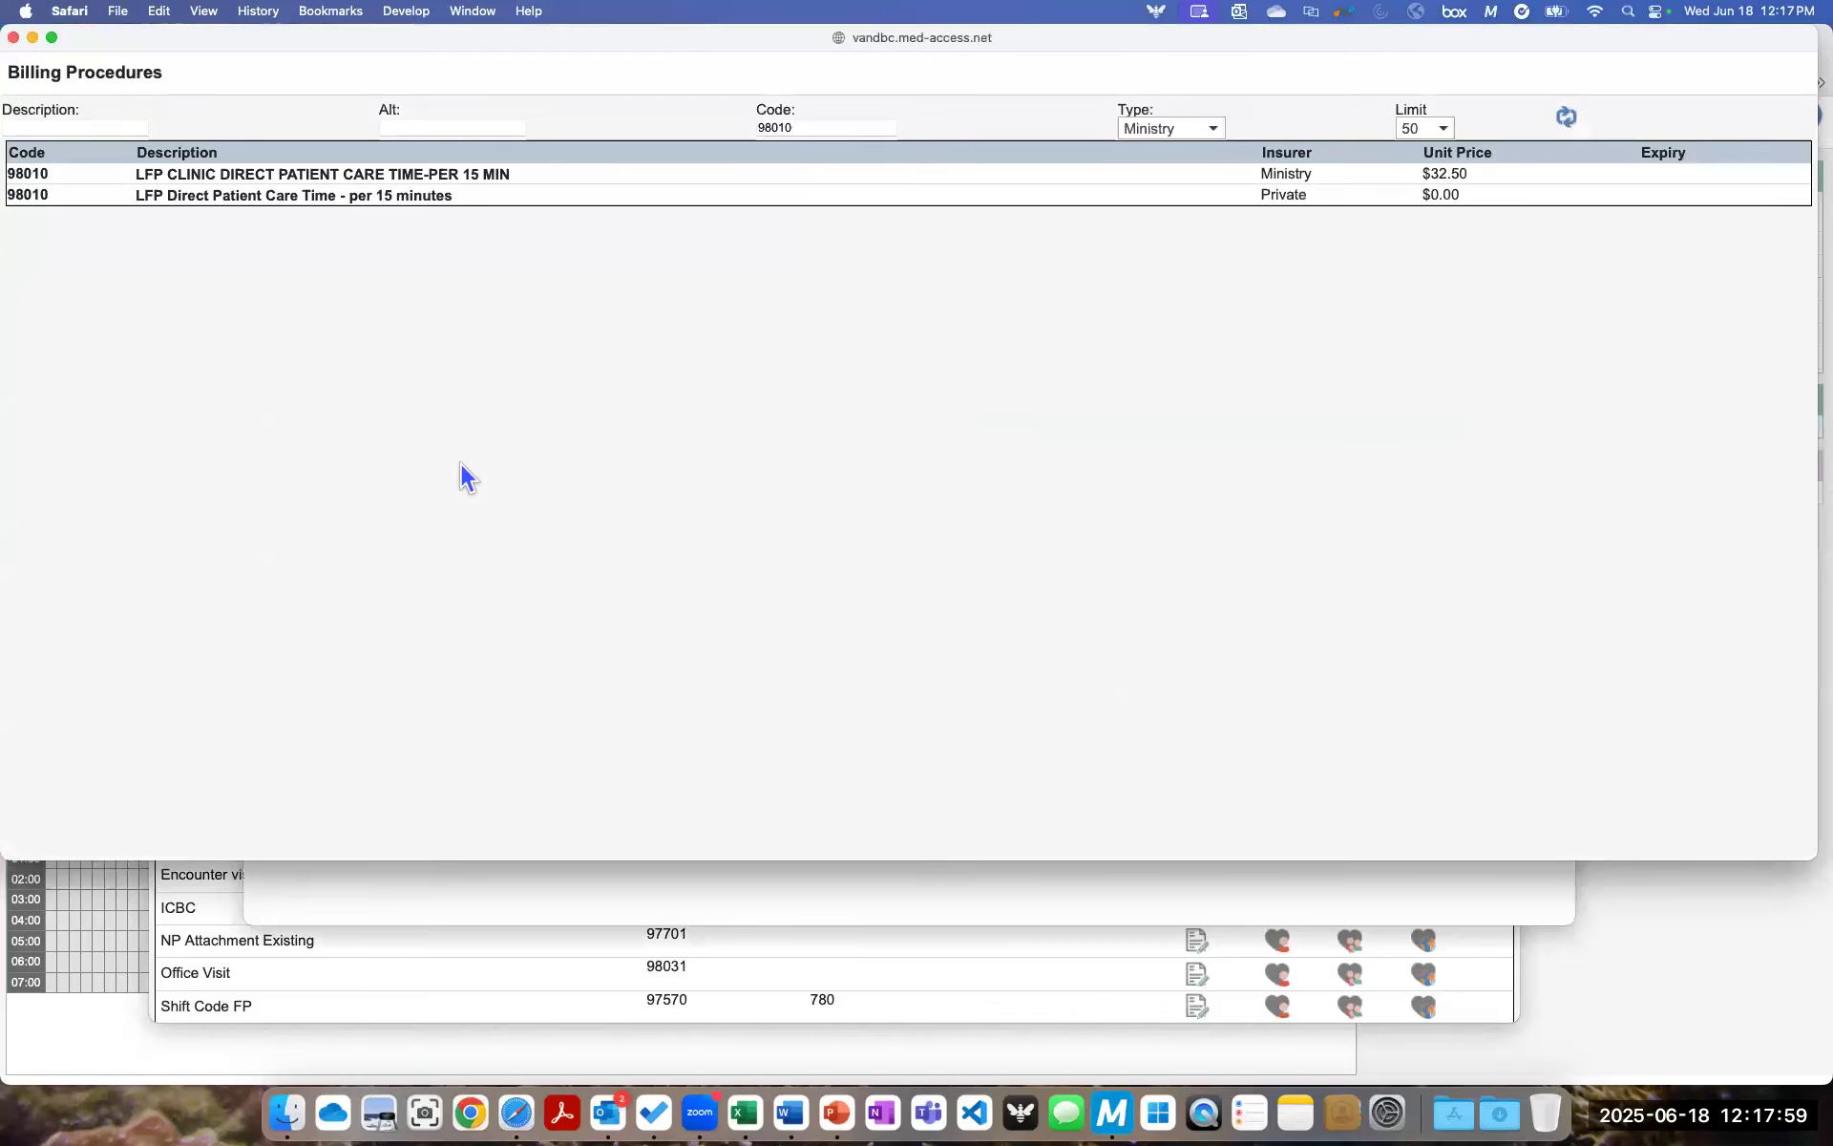
pyautogui.doubleClick(24, 194)
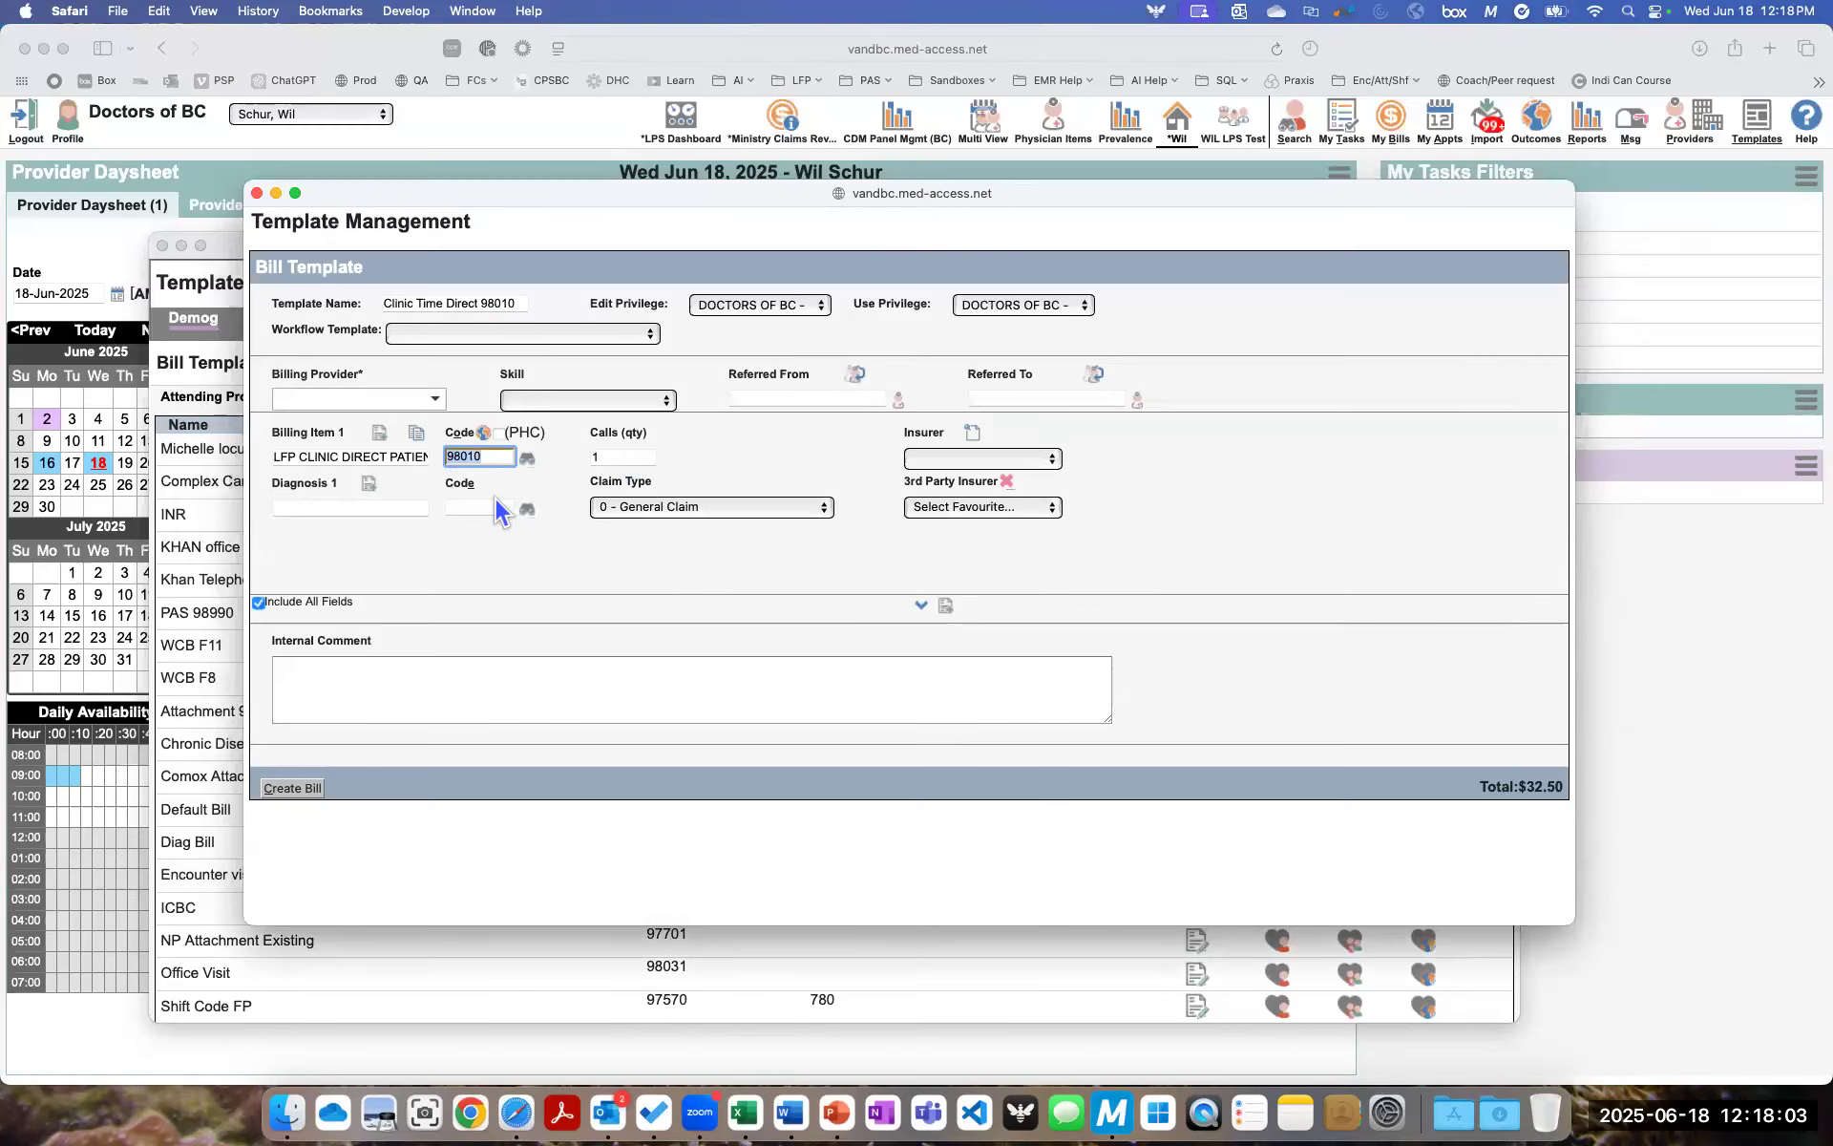
pyautogui.click(489, 506)
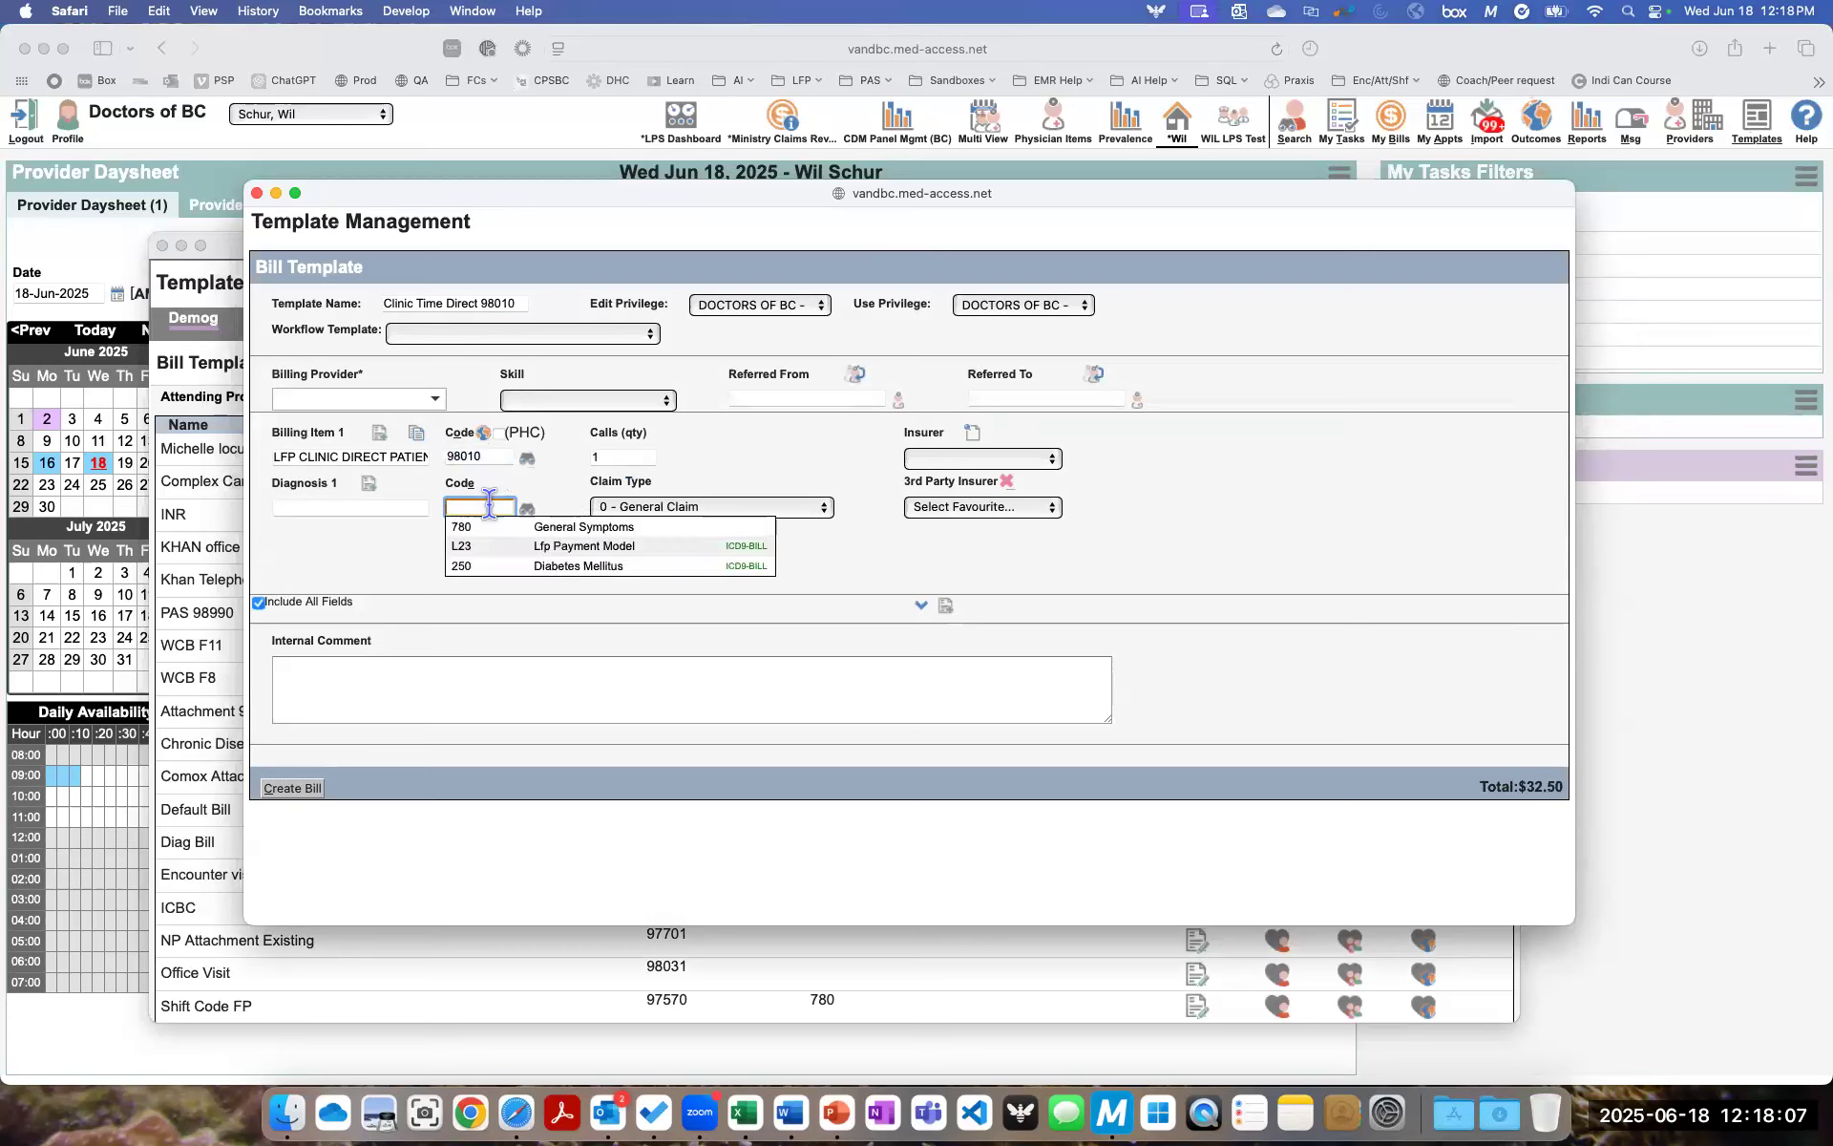
pyautogui.write('L23')
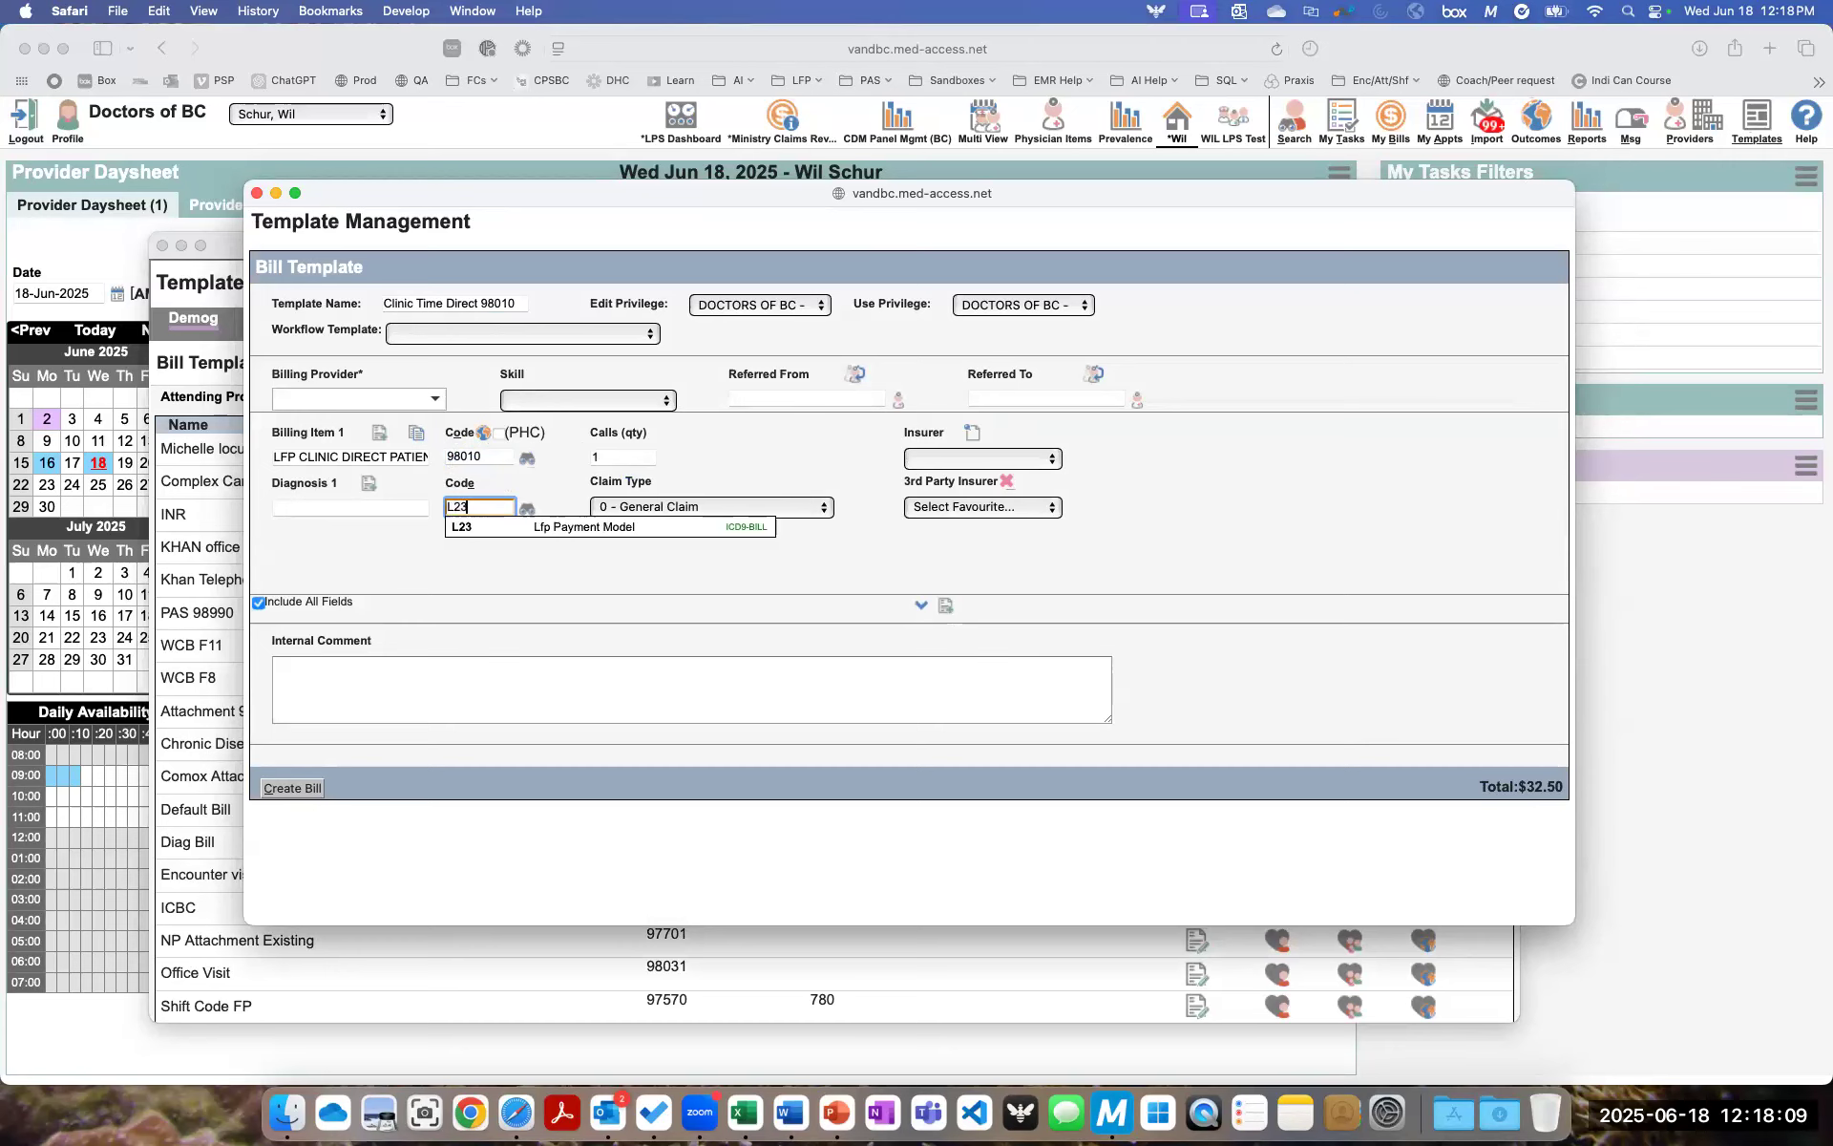
pyautogui.press('Return')
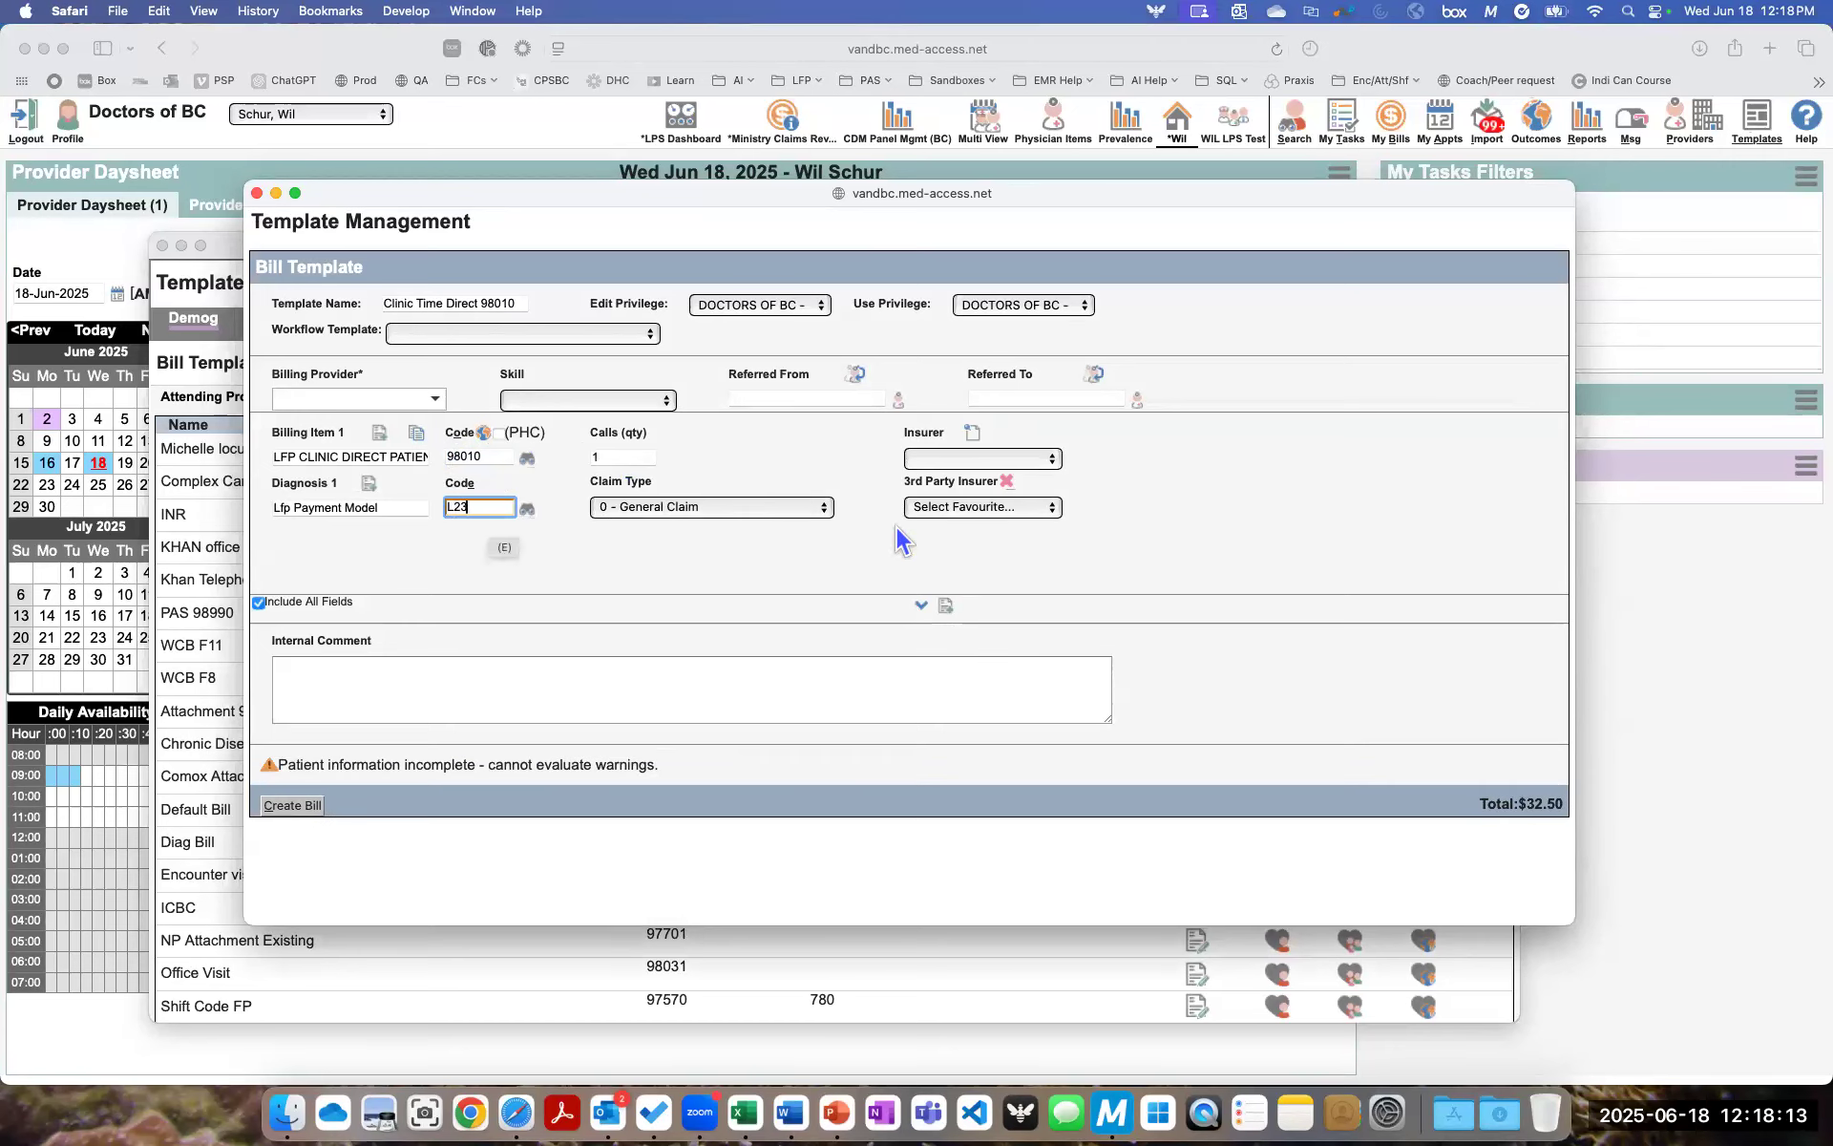
# - In the template's additional fields, set the location to L - Longitudinal Primary Care Practice and the MSP facility to DoBC Facility
pyautogui.click(922, 607)
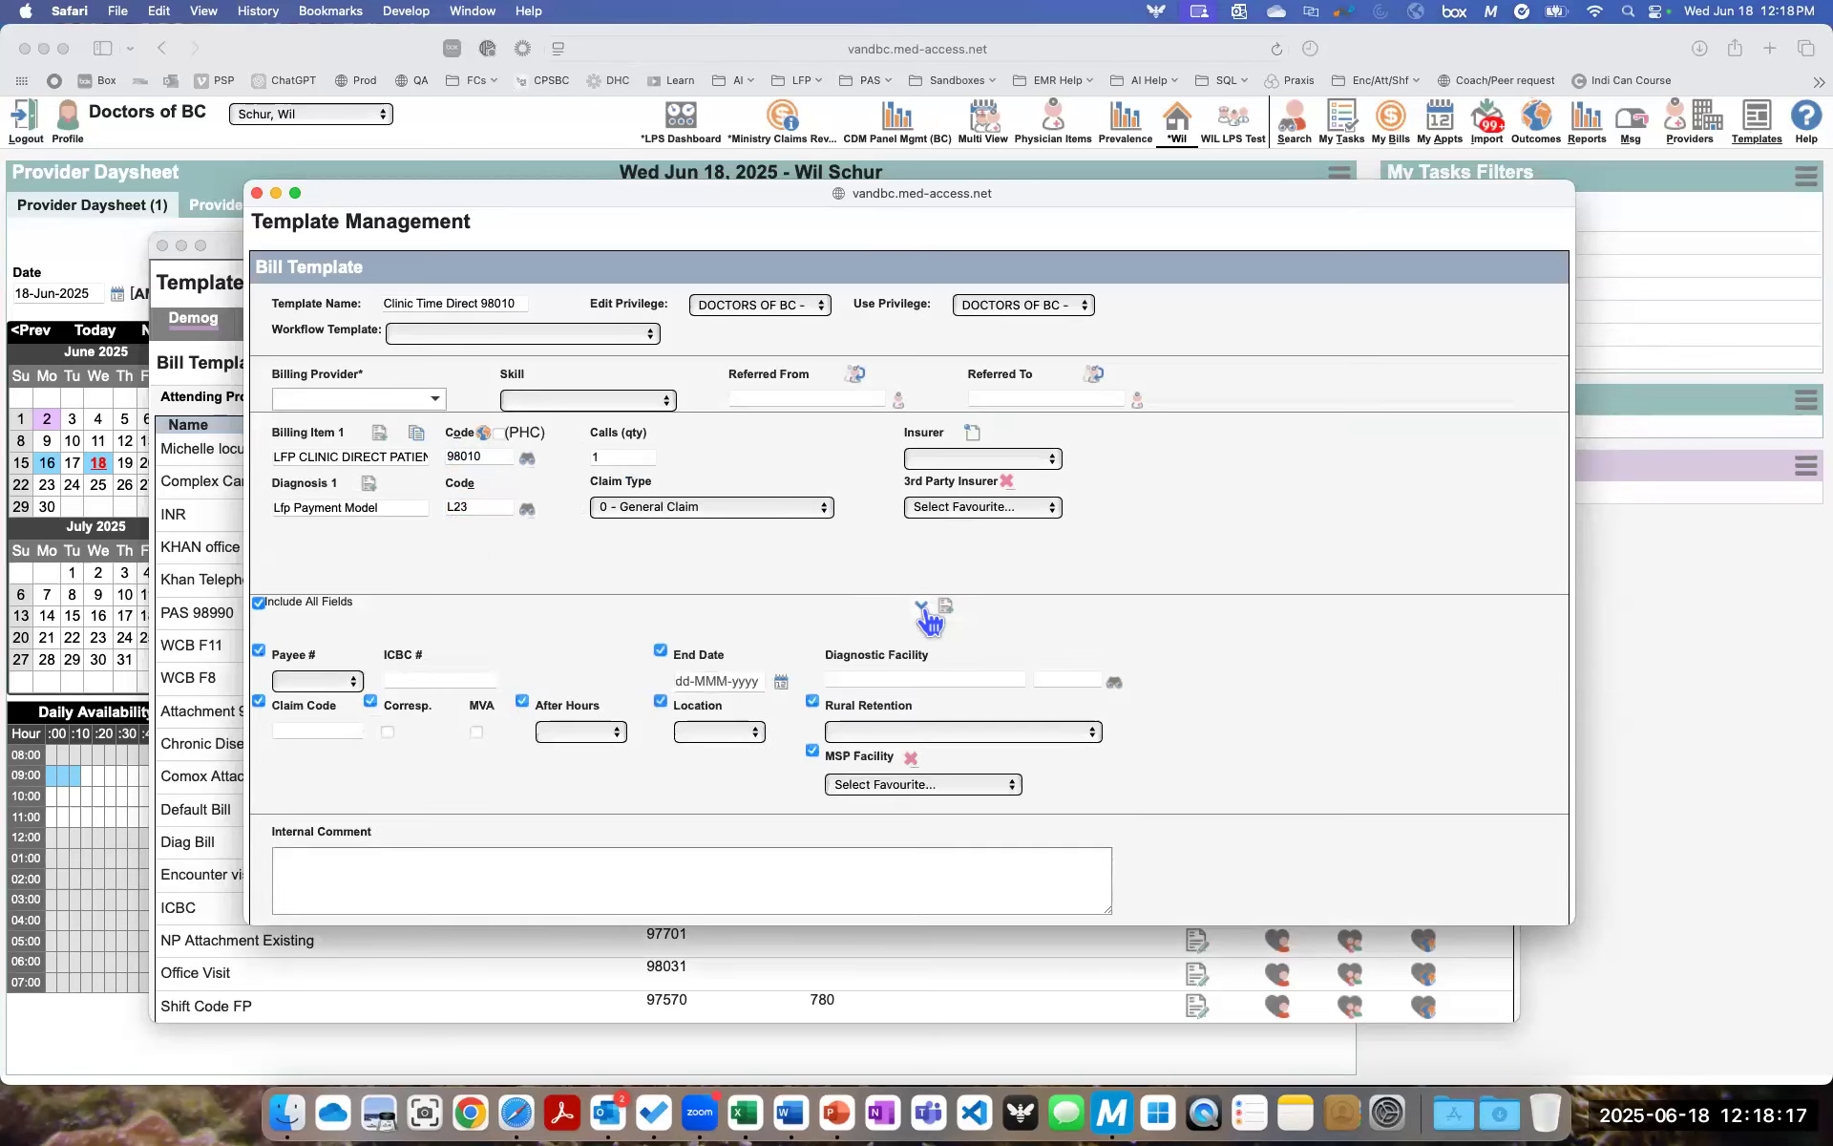
pyautogui.click(753, 733)
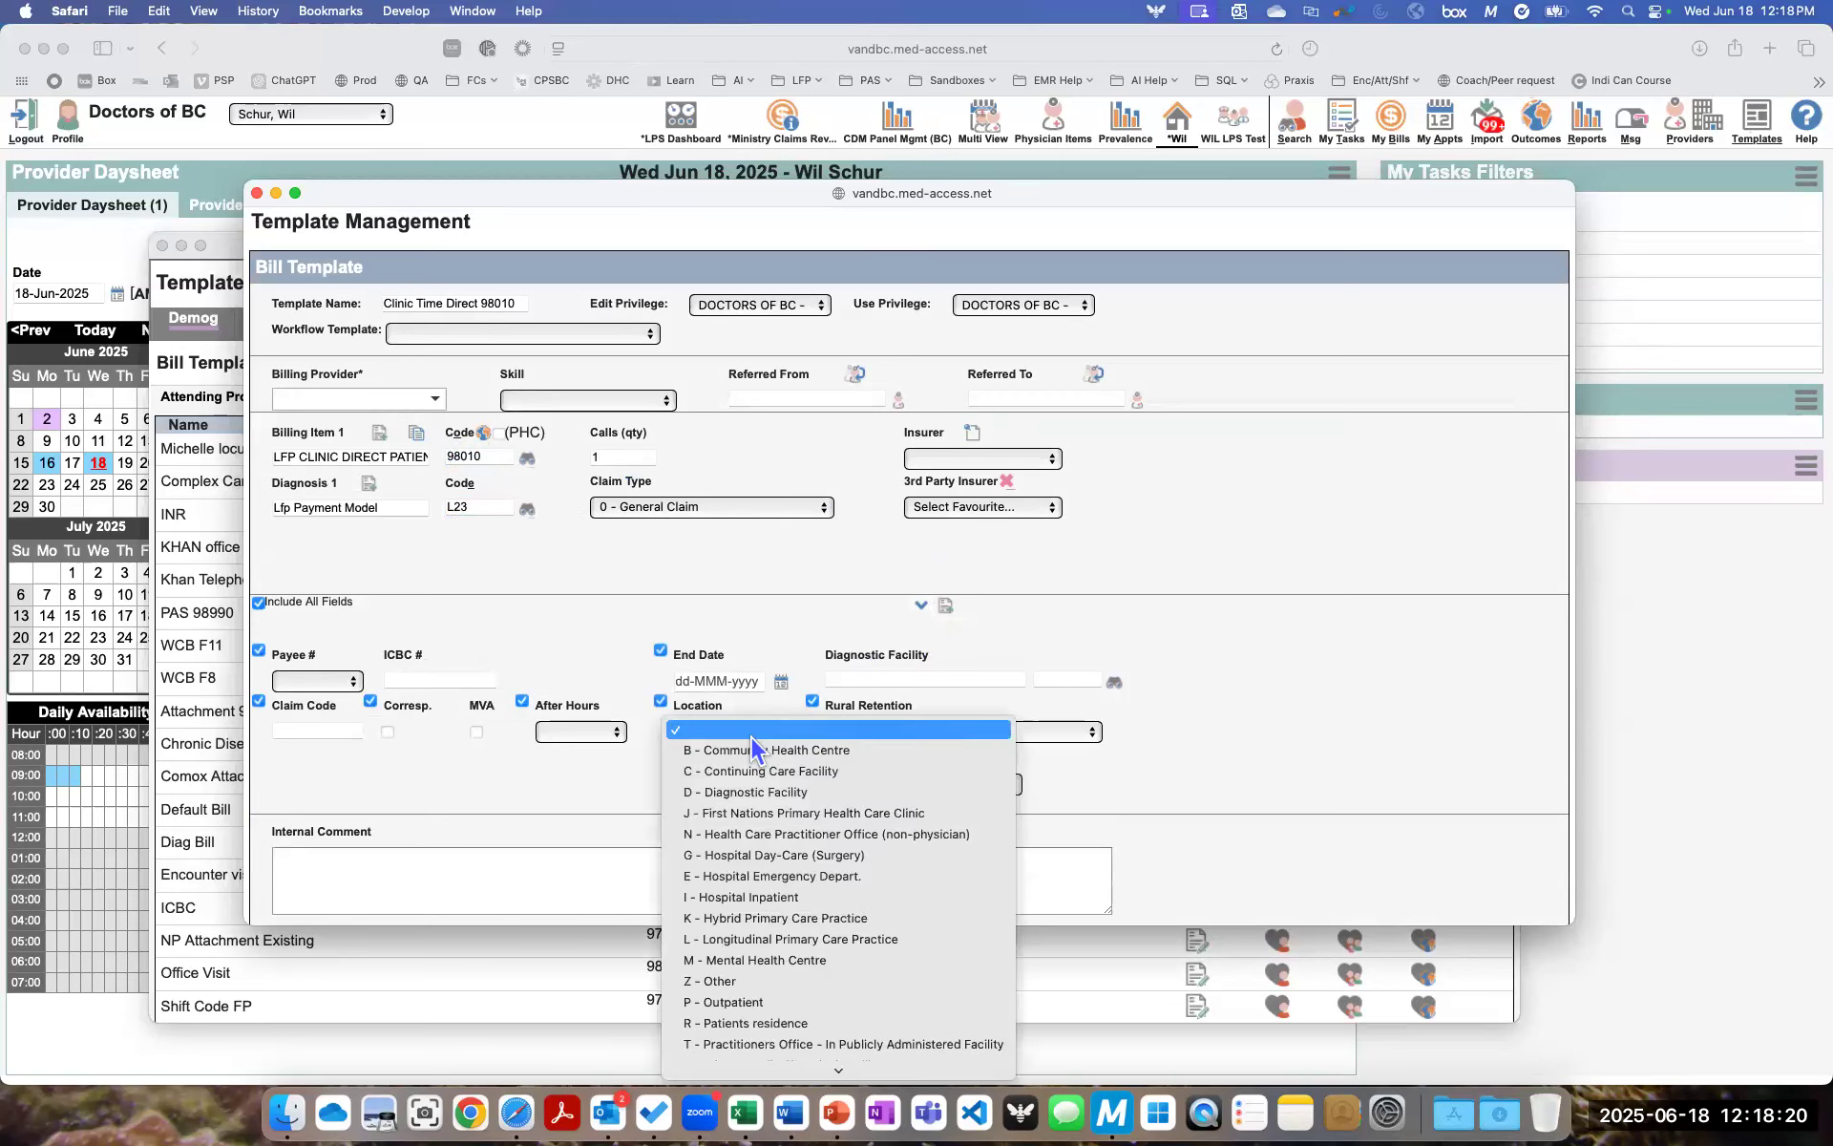
pyautogui.click(719, 941)
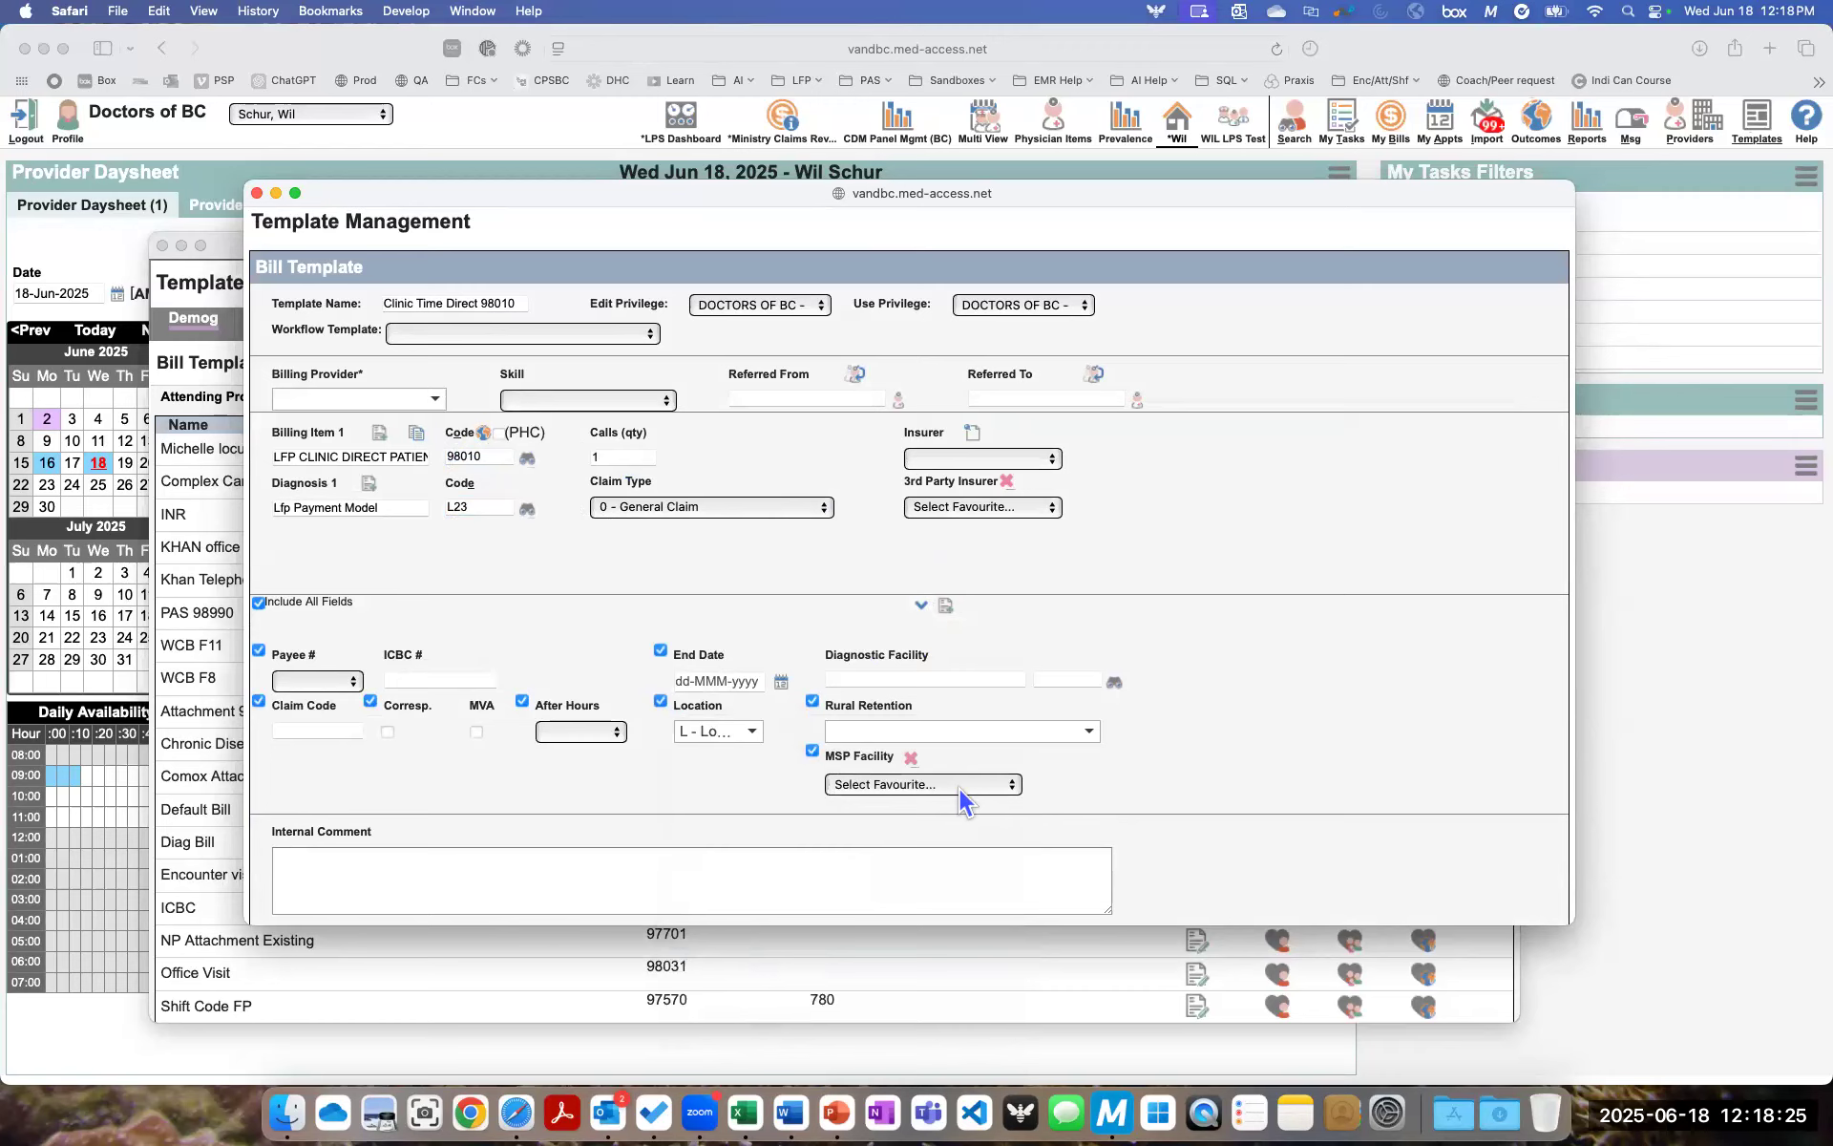
pyautogui.click(1000, 783)
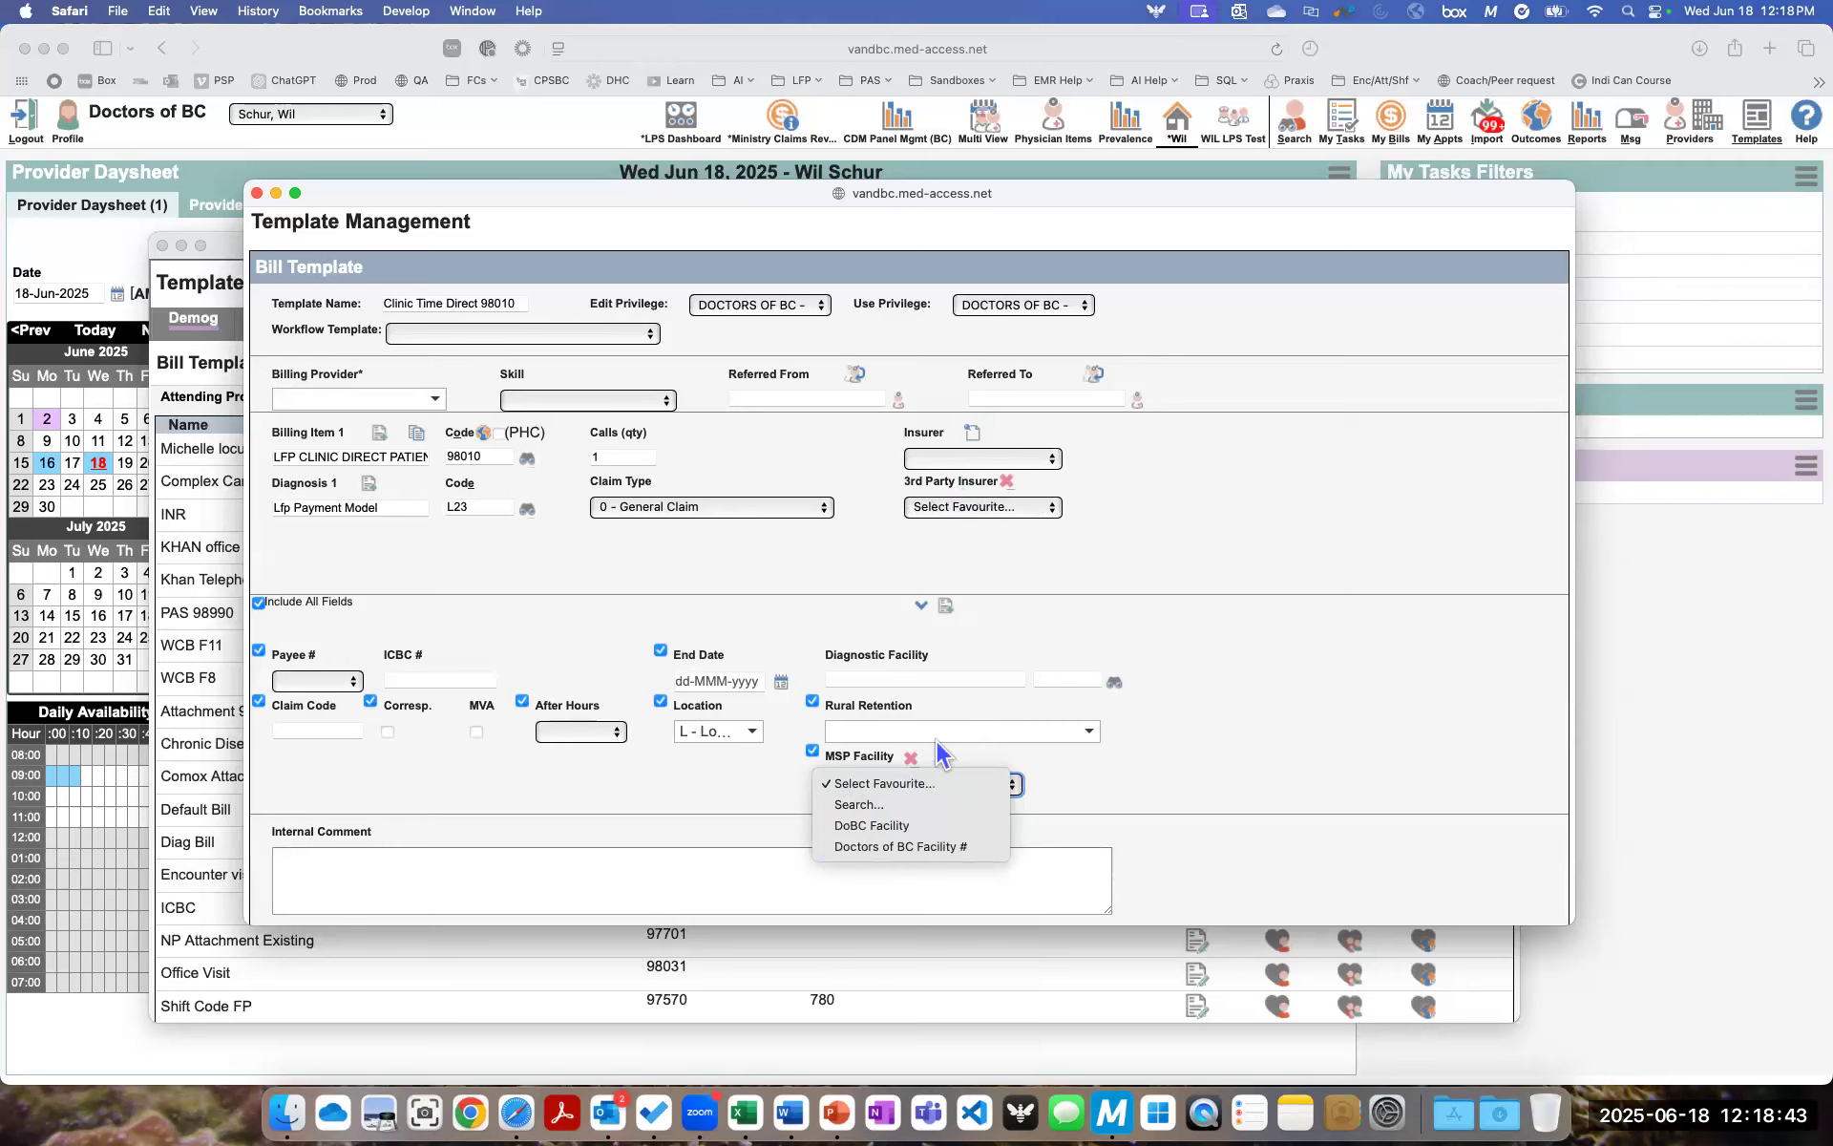
pyautogui.click(863, 825)
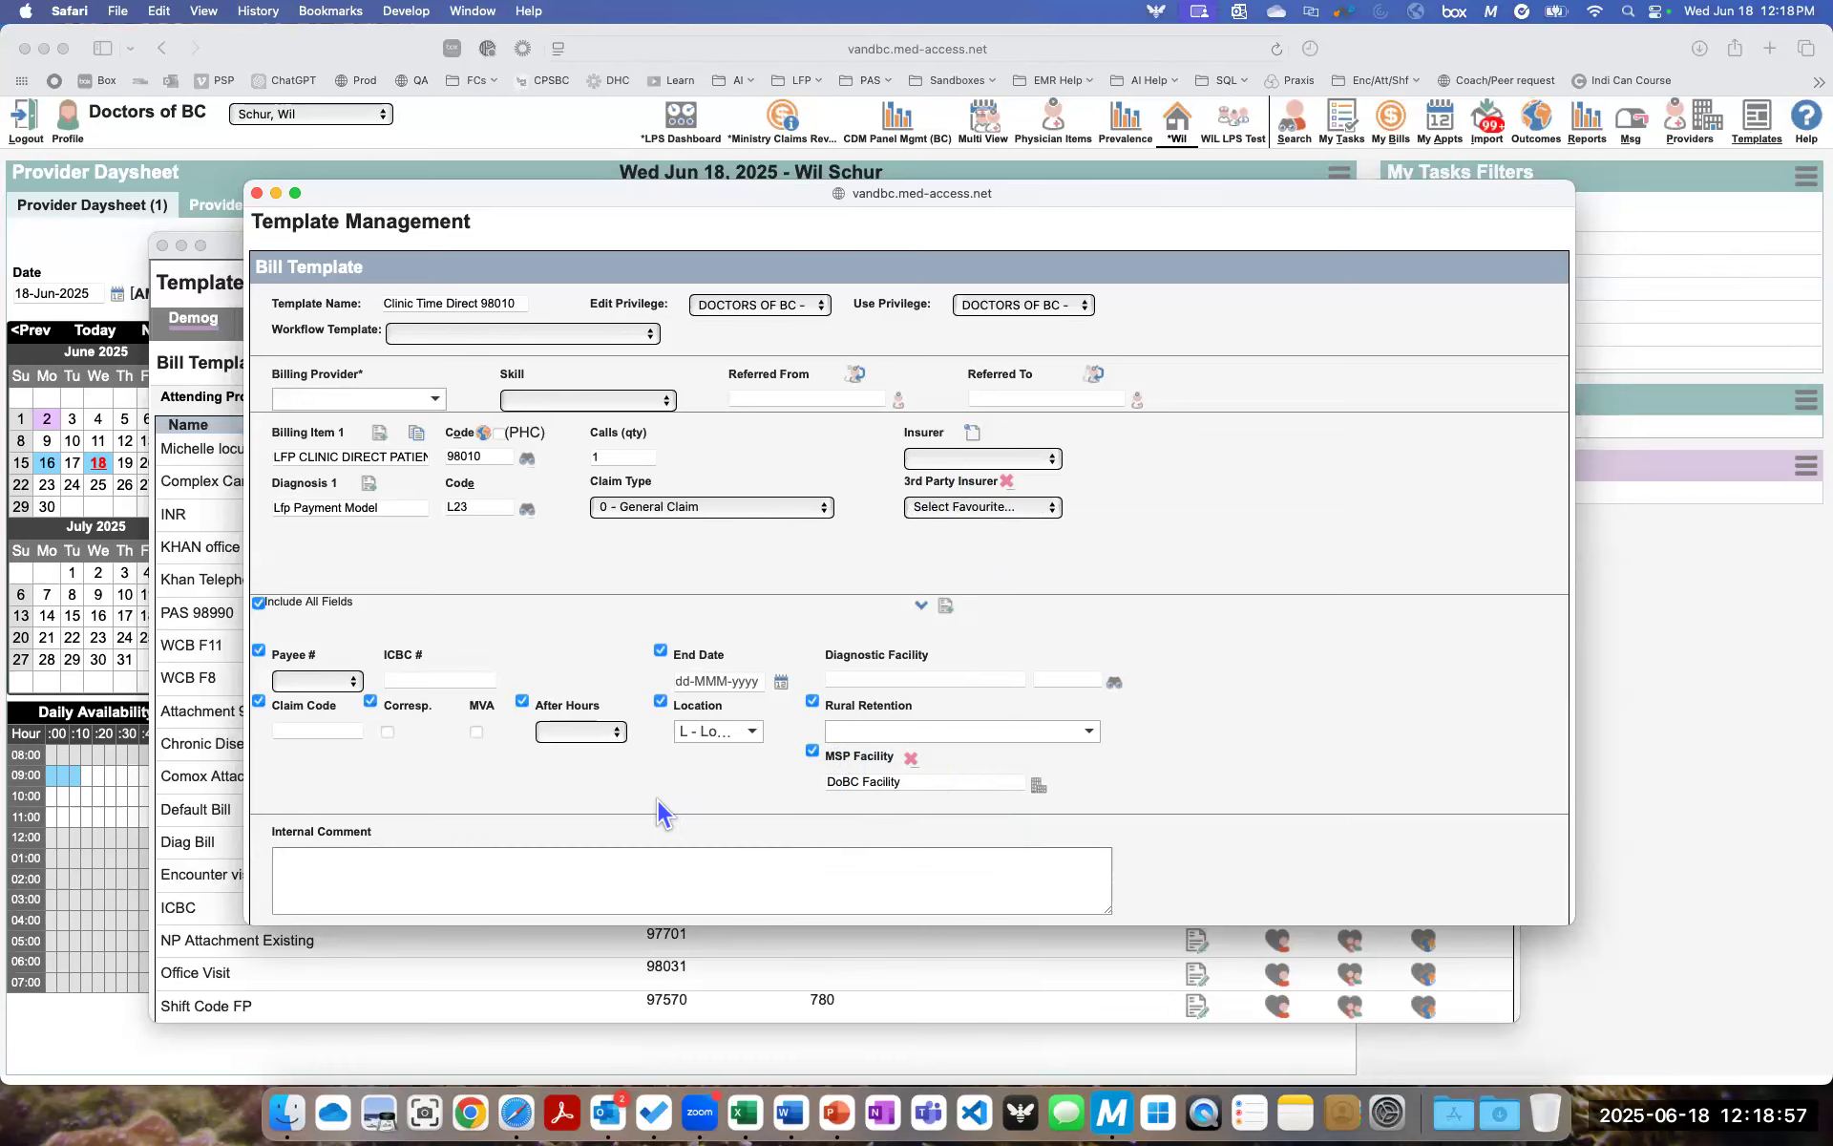
# - Save the new bill template and mark Clinic Time Direct 98010 as a user favourite, closing template management
pyautogui.scroll(-2, 657, 798)
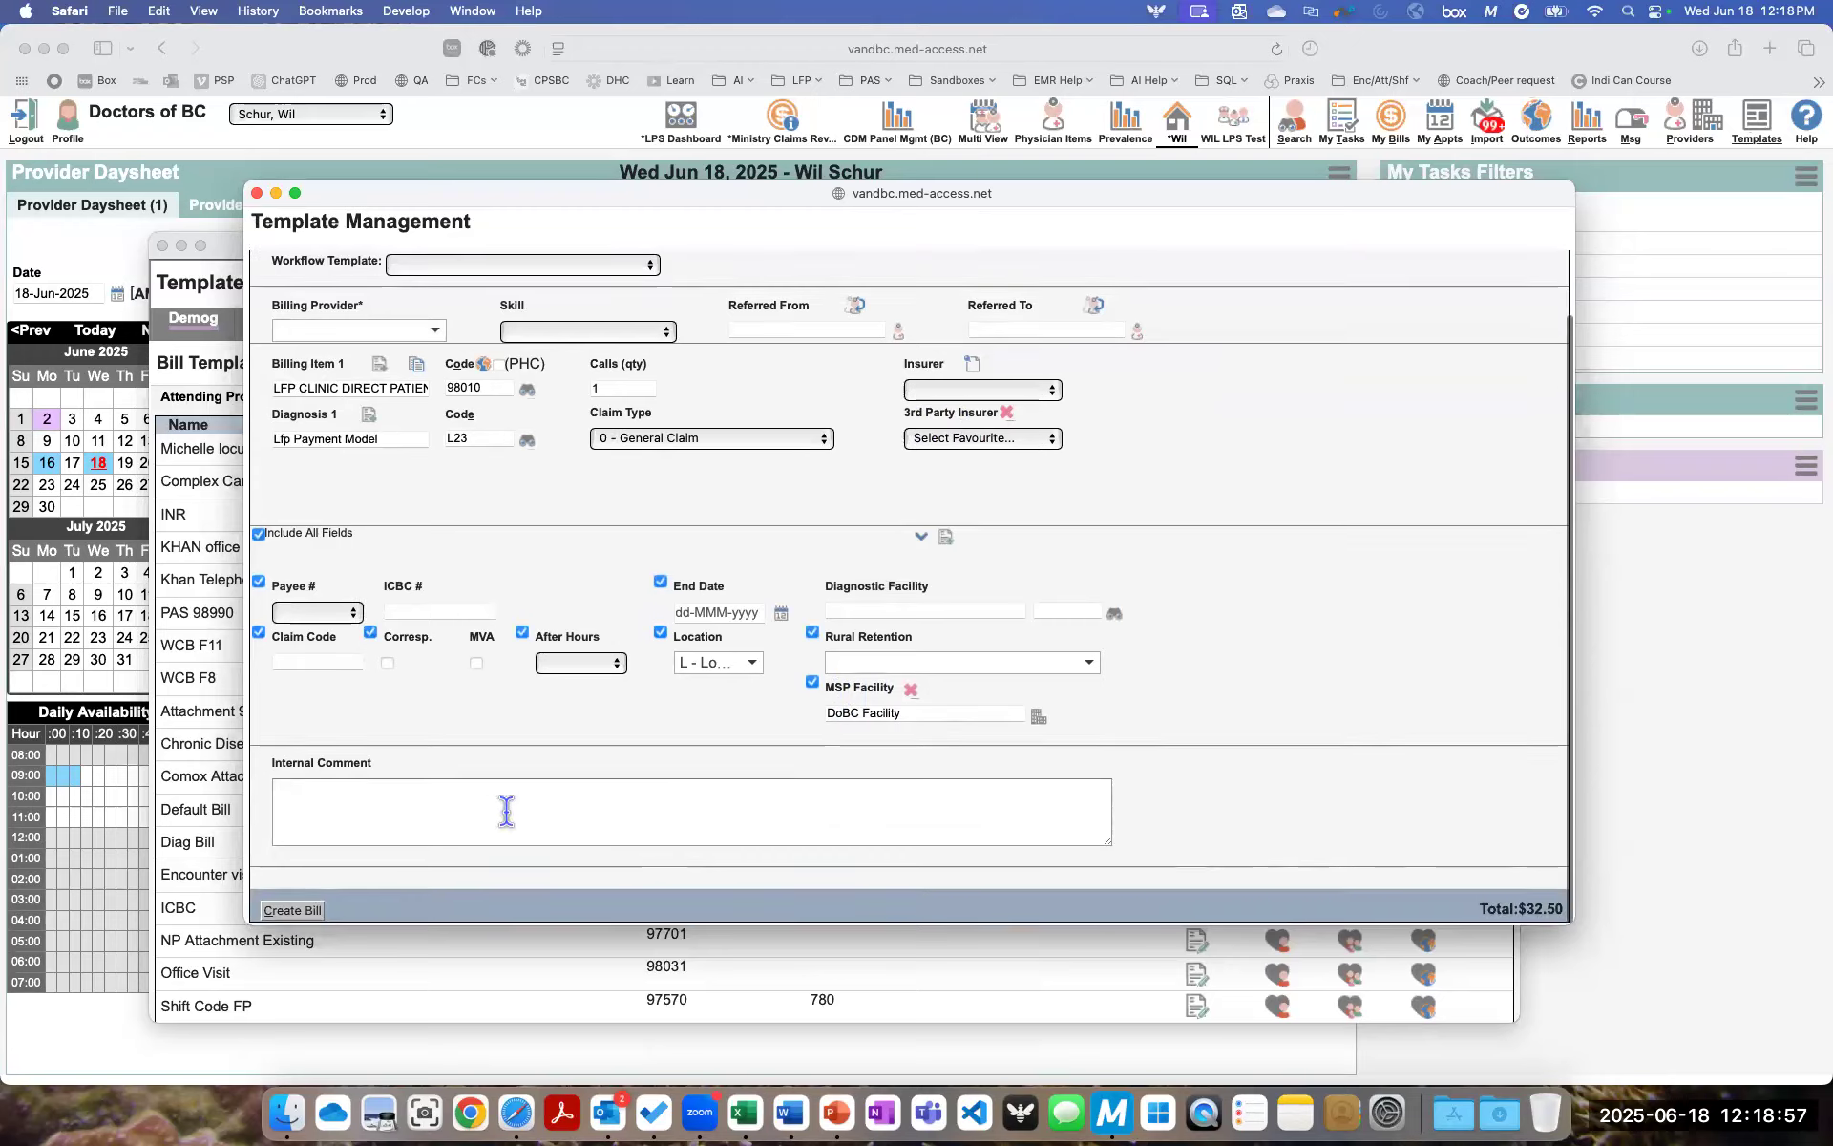
pyautogui.click(293, 913)
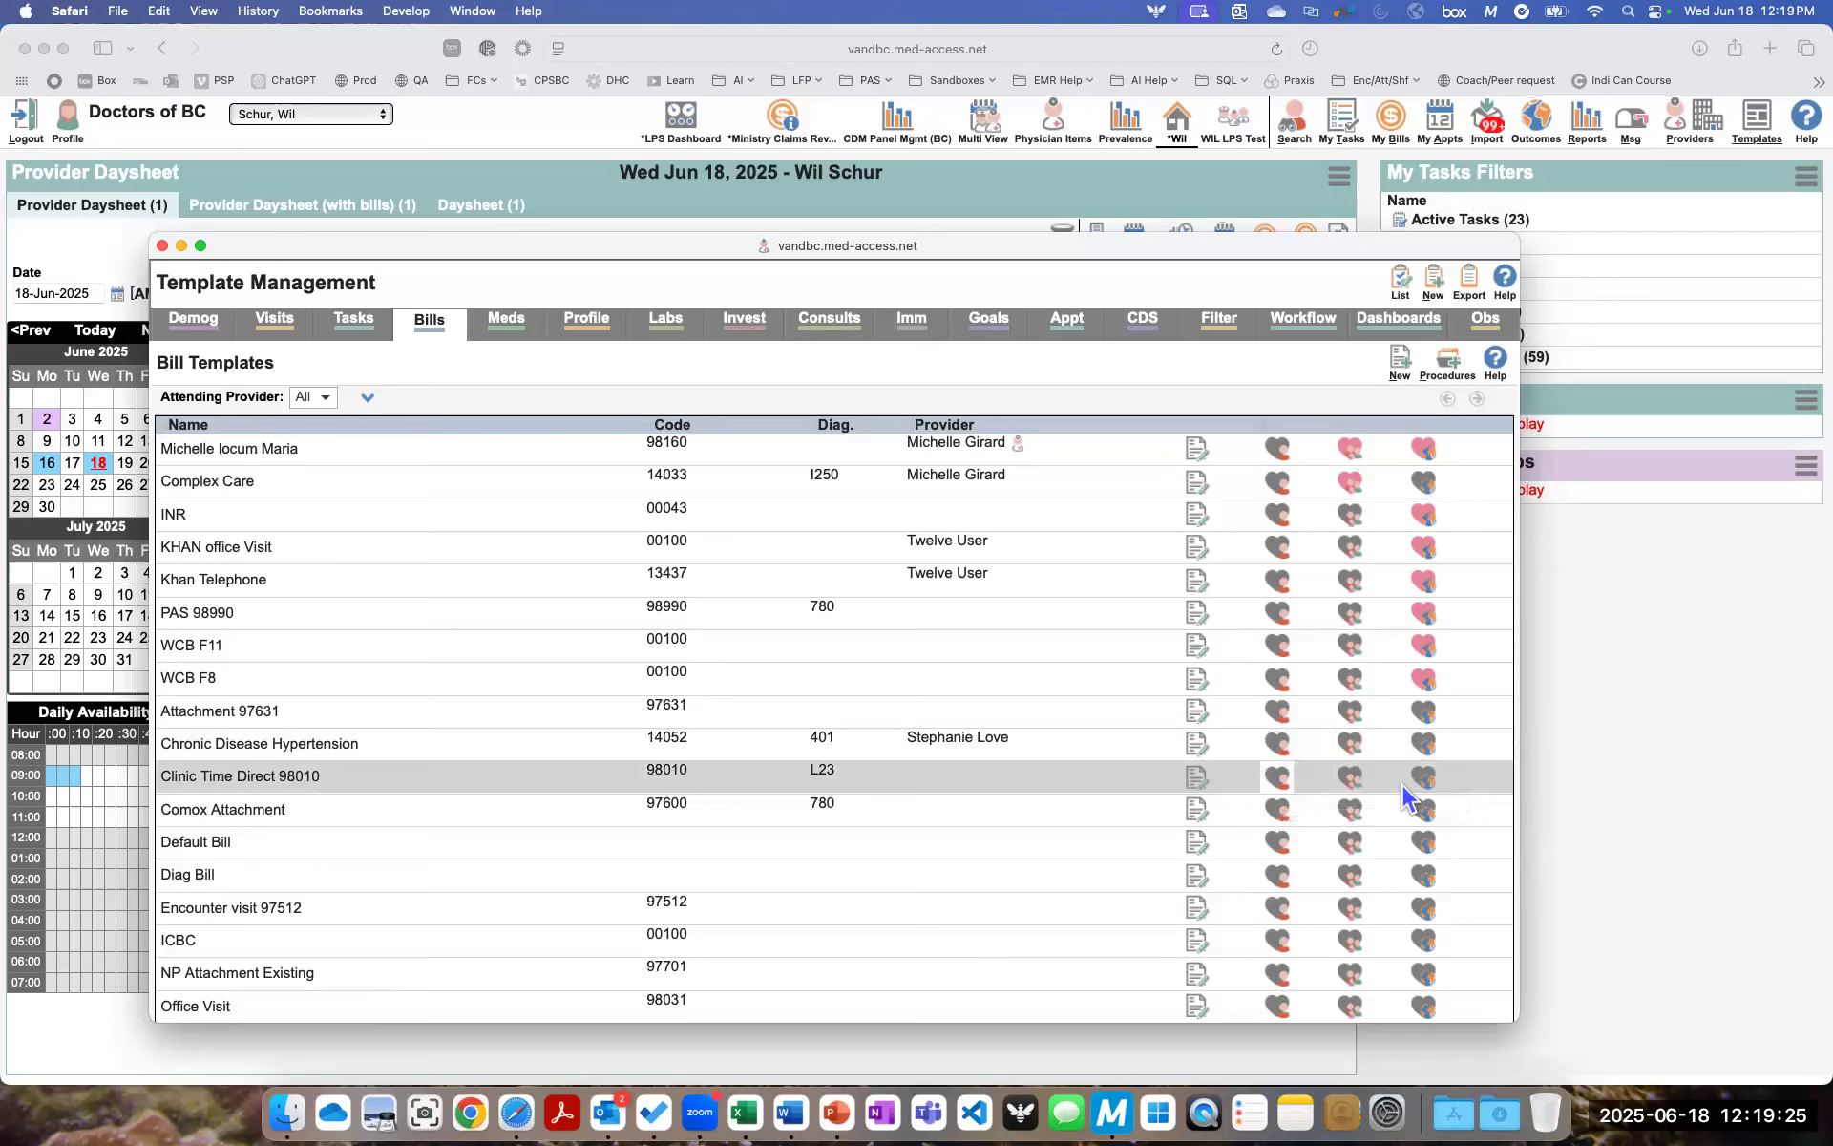
pyautogui.click(1279, 778)
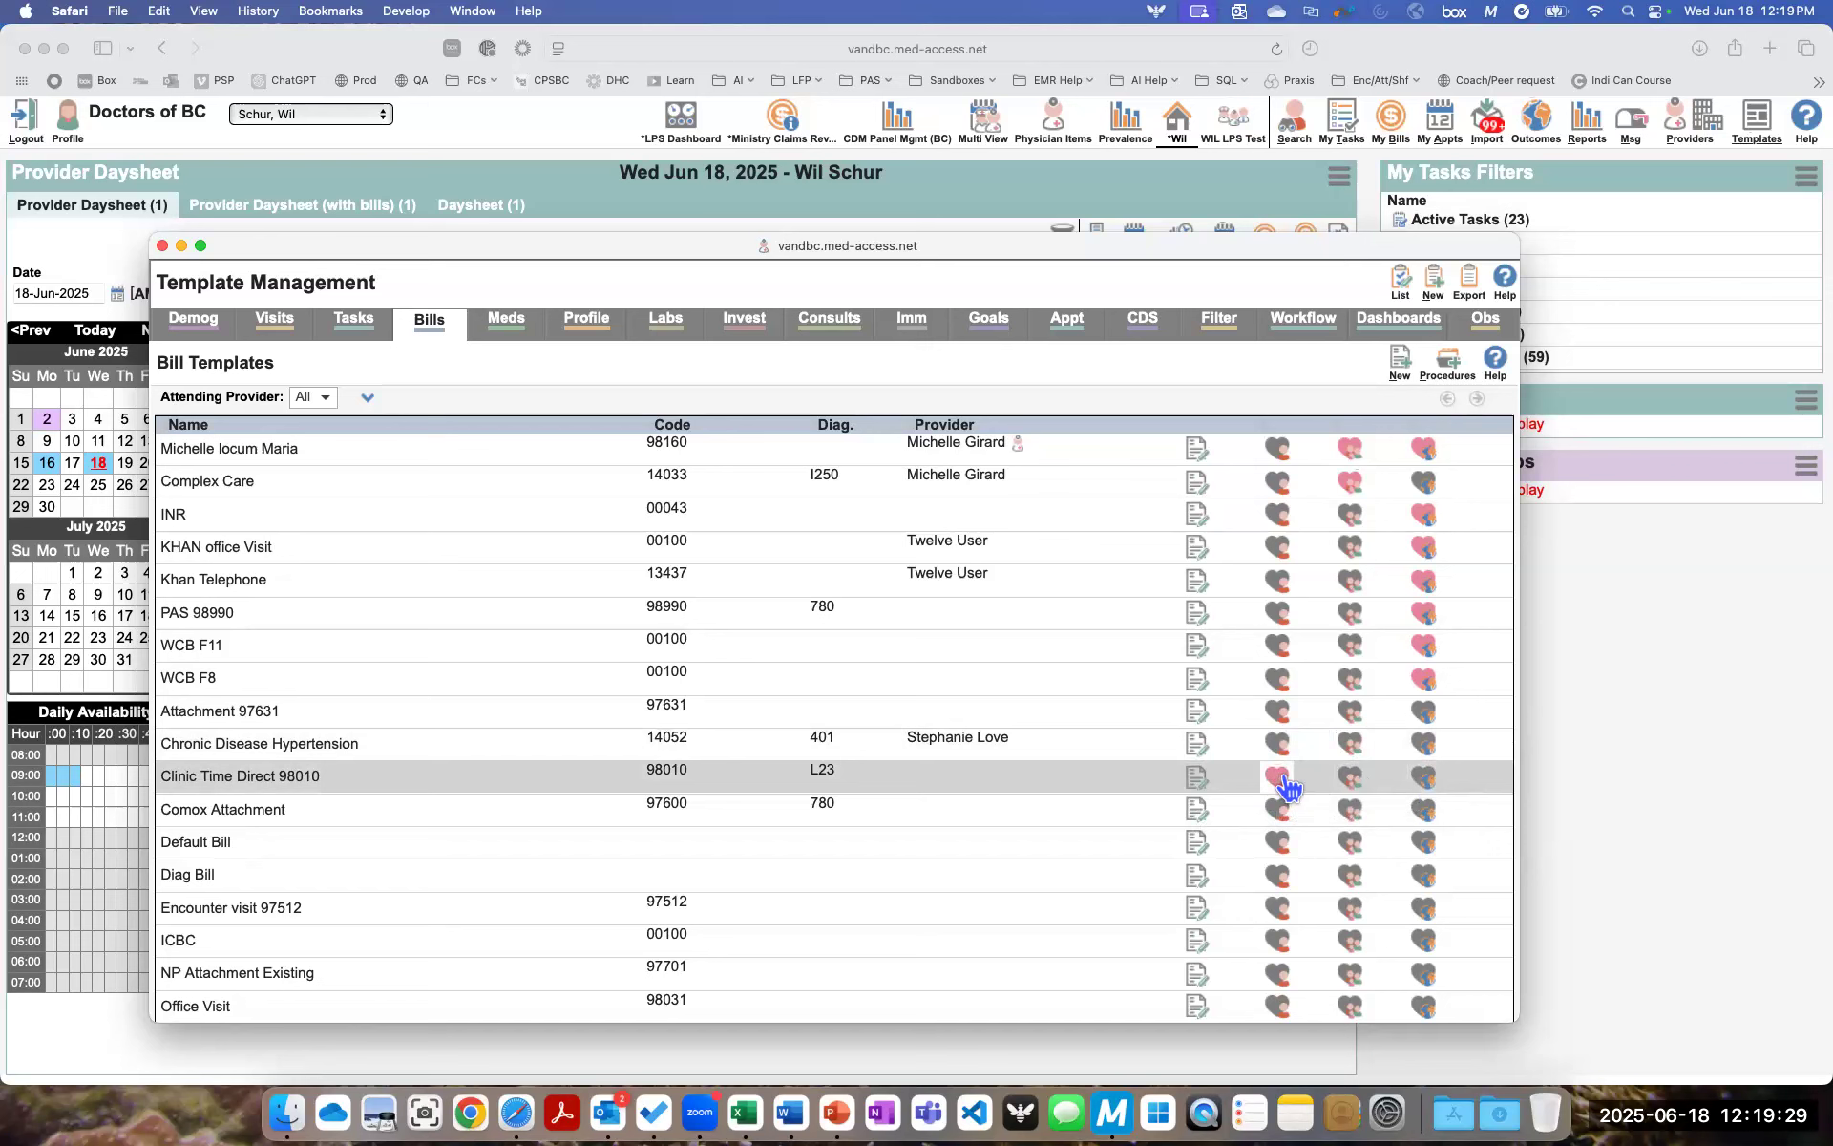
pyautogui.click(162, 246)
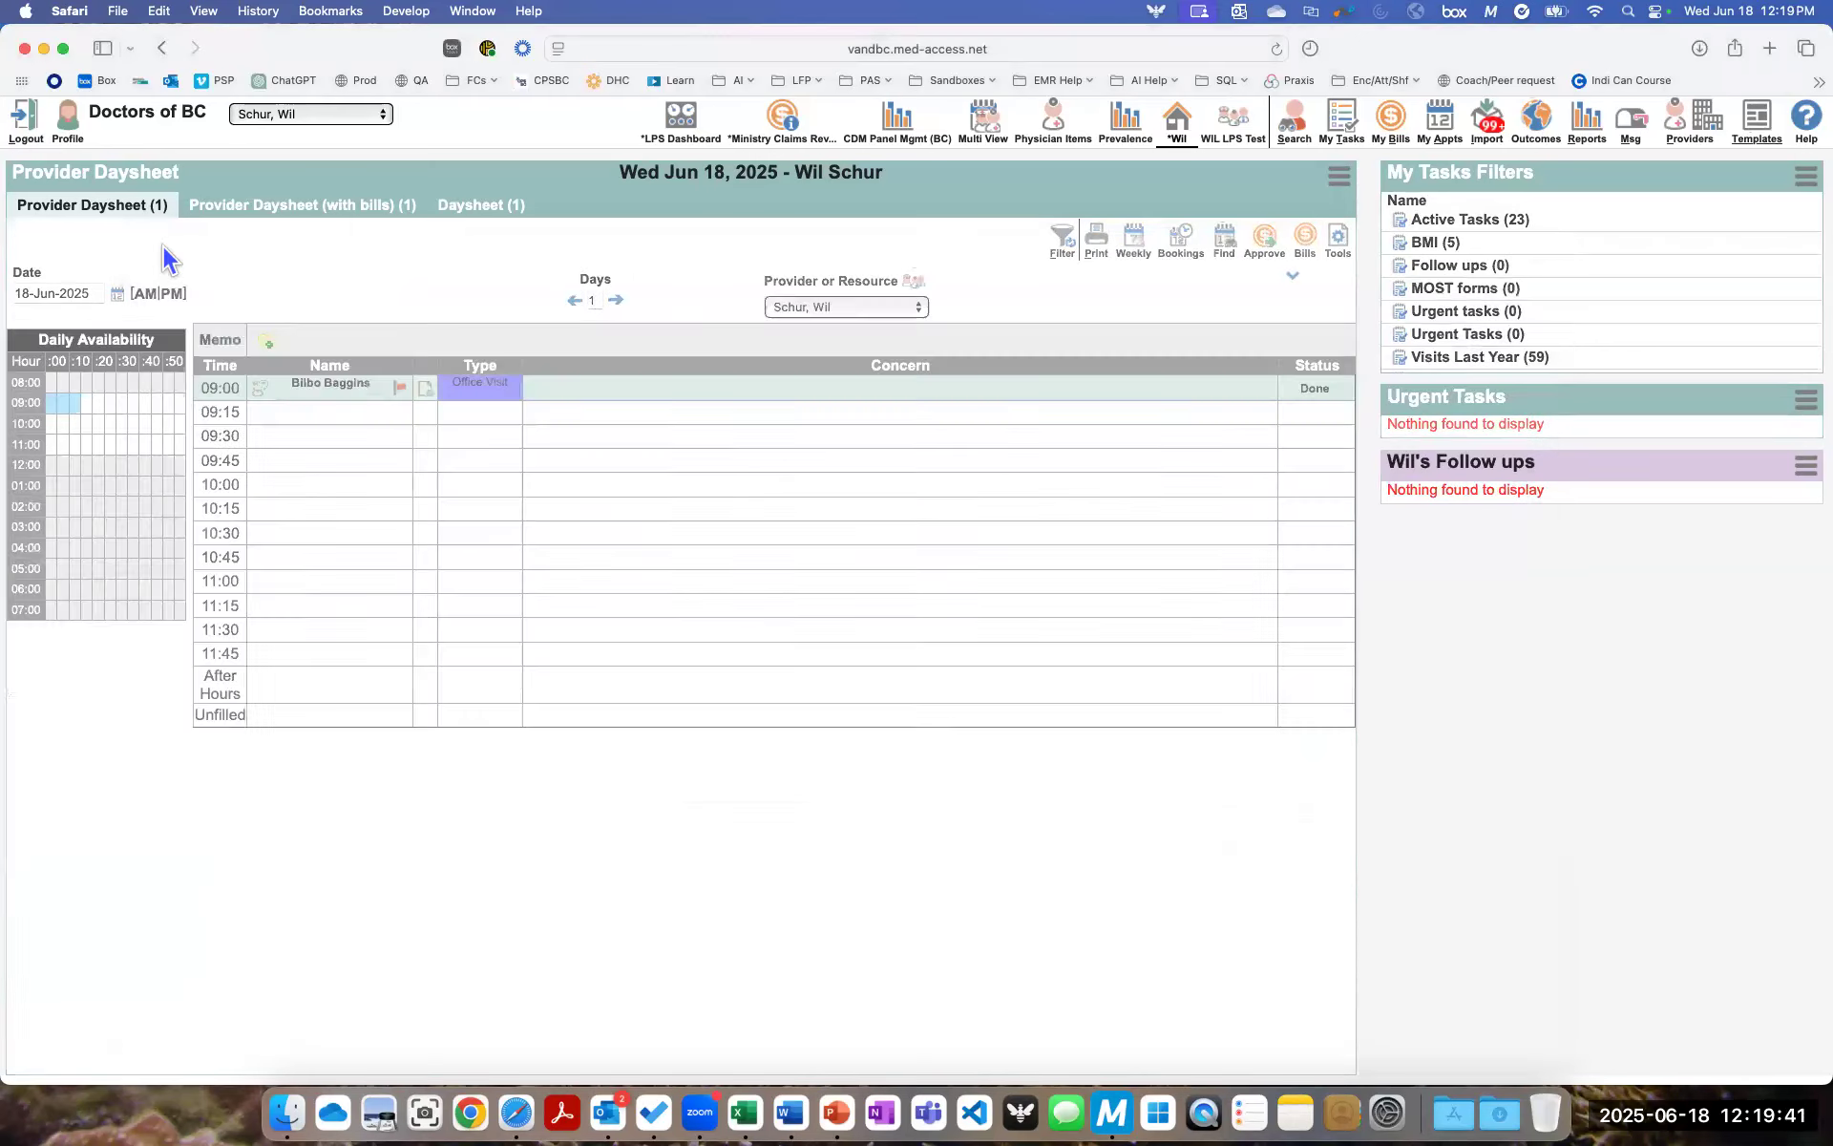
# - Open the first recently viewed patient's chart and start a new bill in it
pyautogui.click(1296, 135)
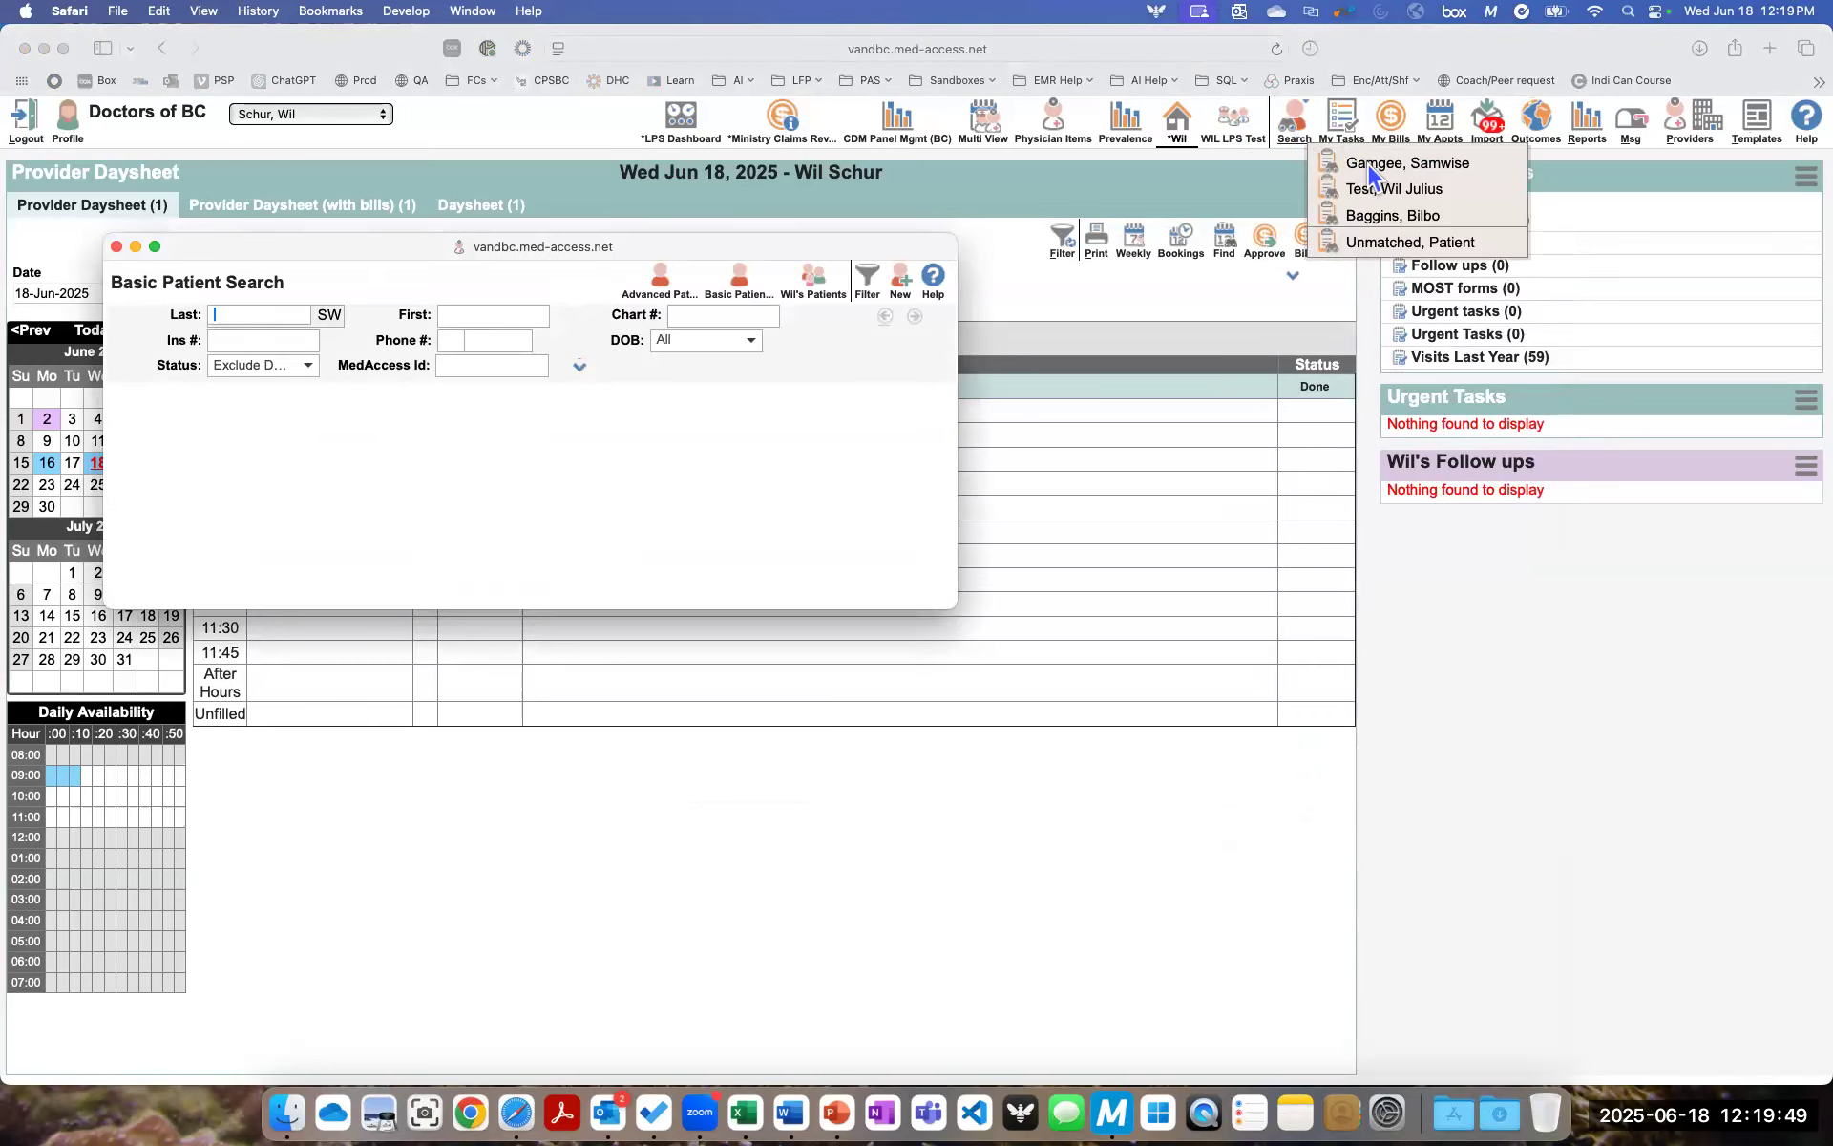
pyautogui.click(1367, 164)
pyautogui.click(1367, 164)
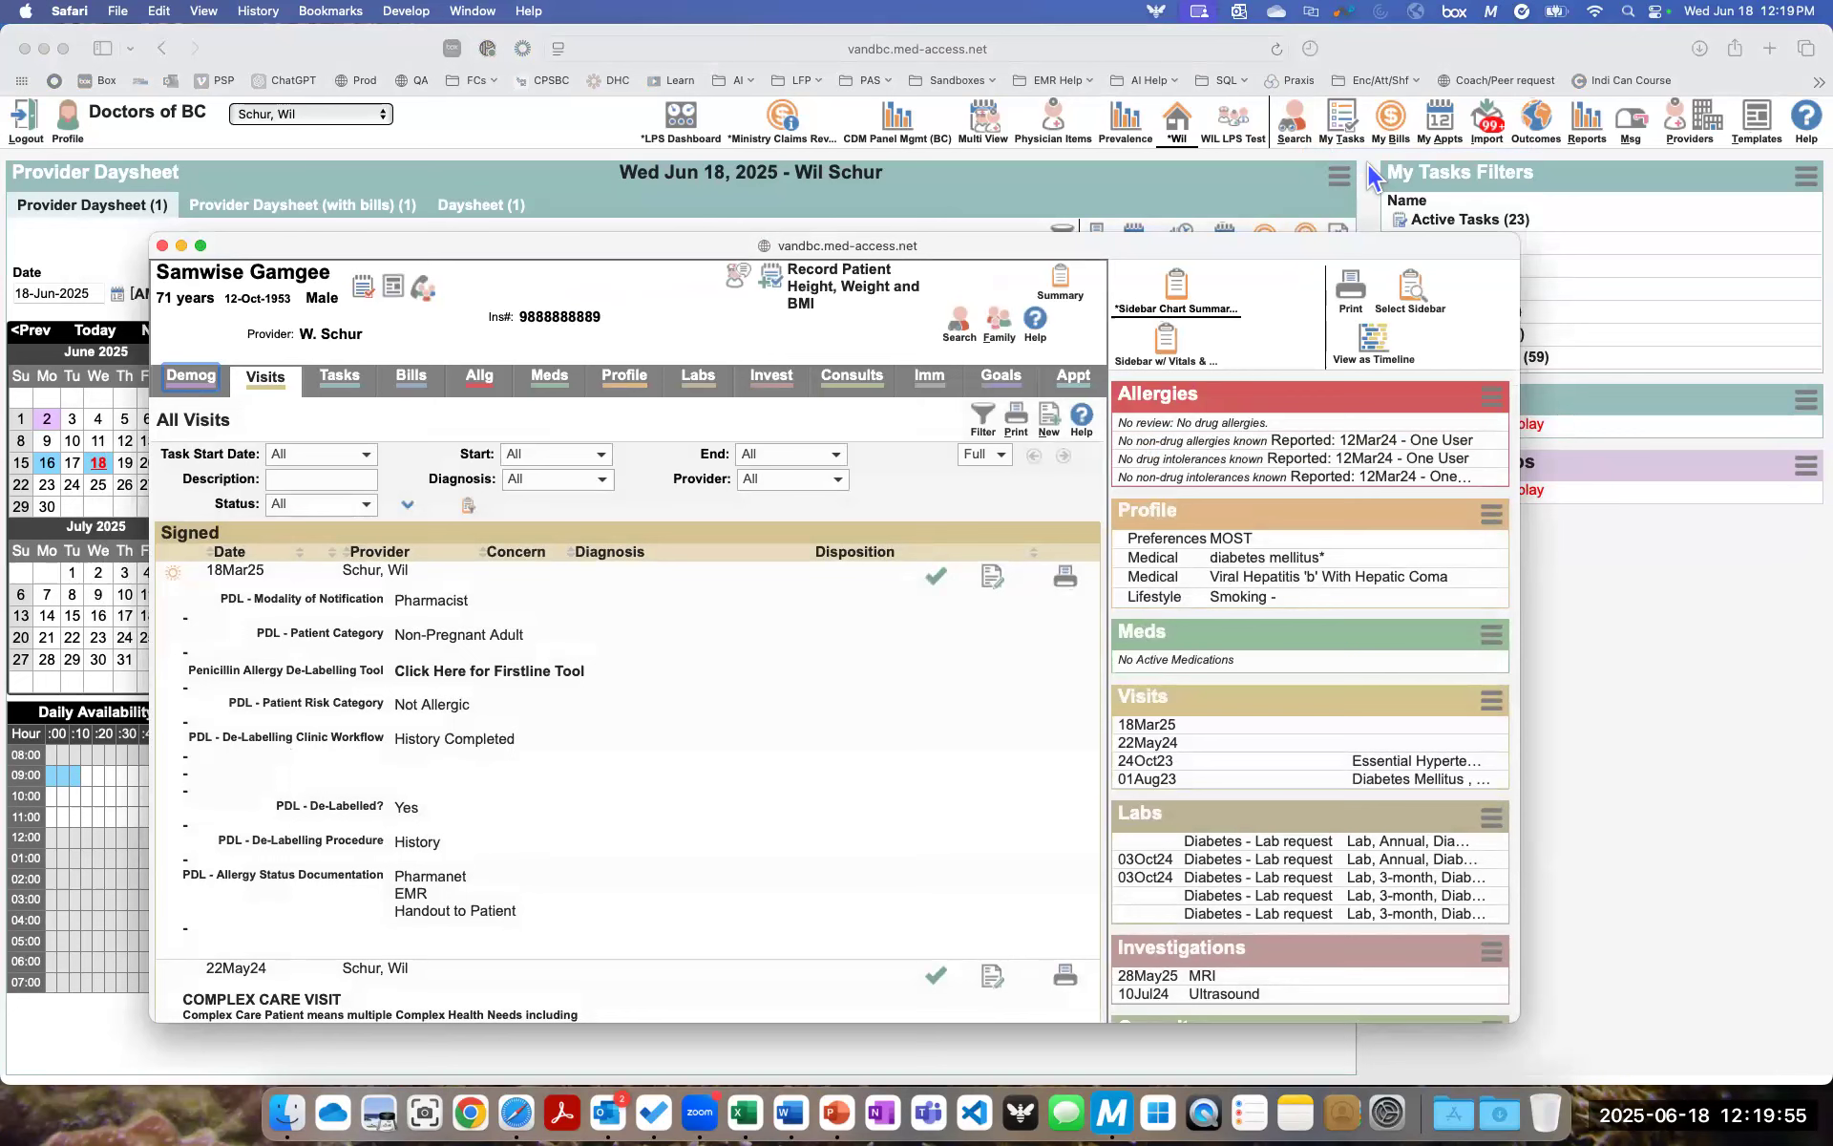
pyautogui.click(426, 387)
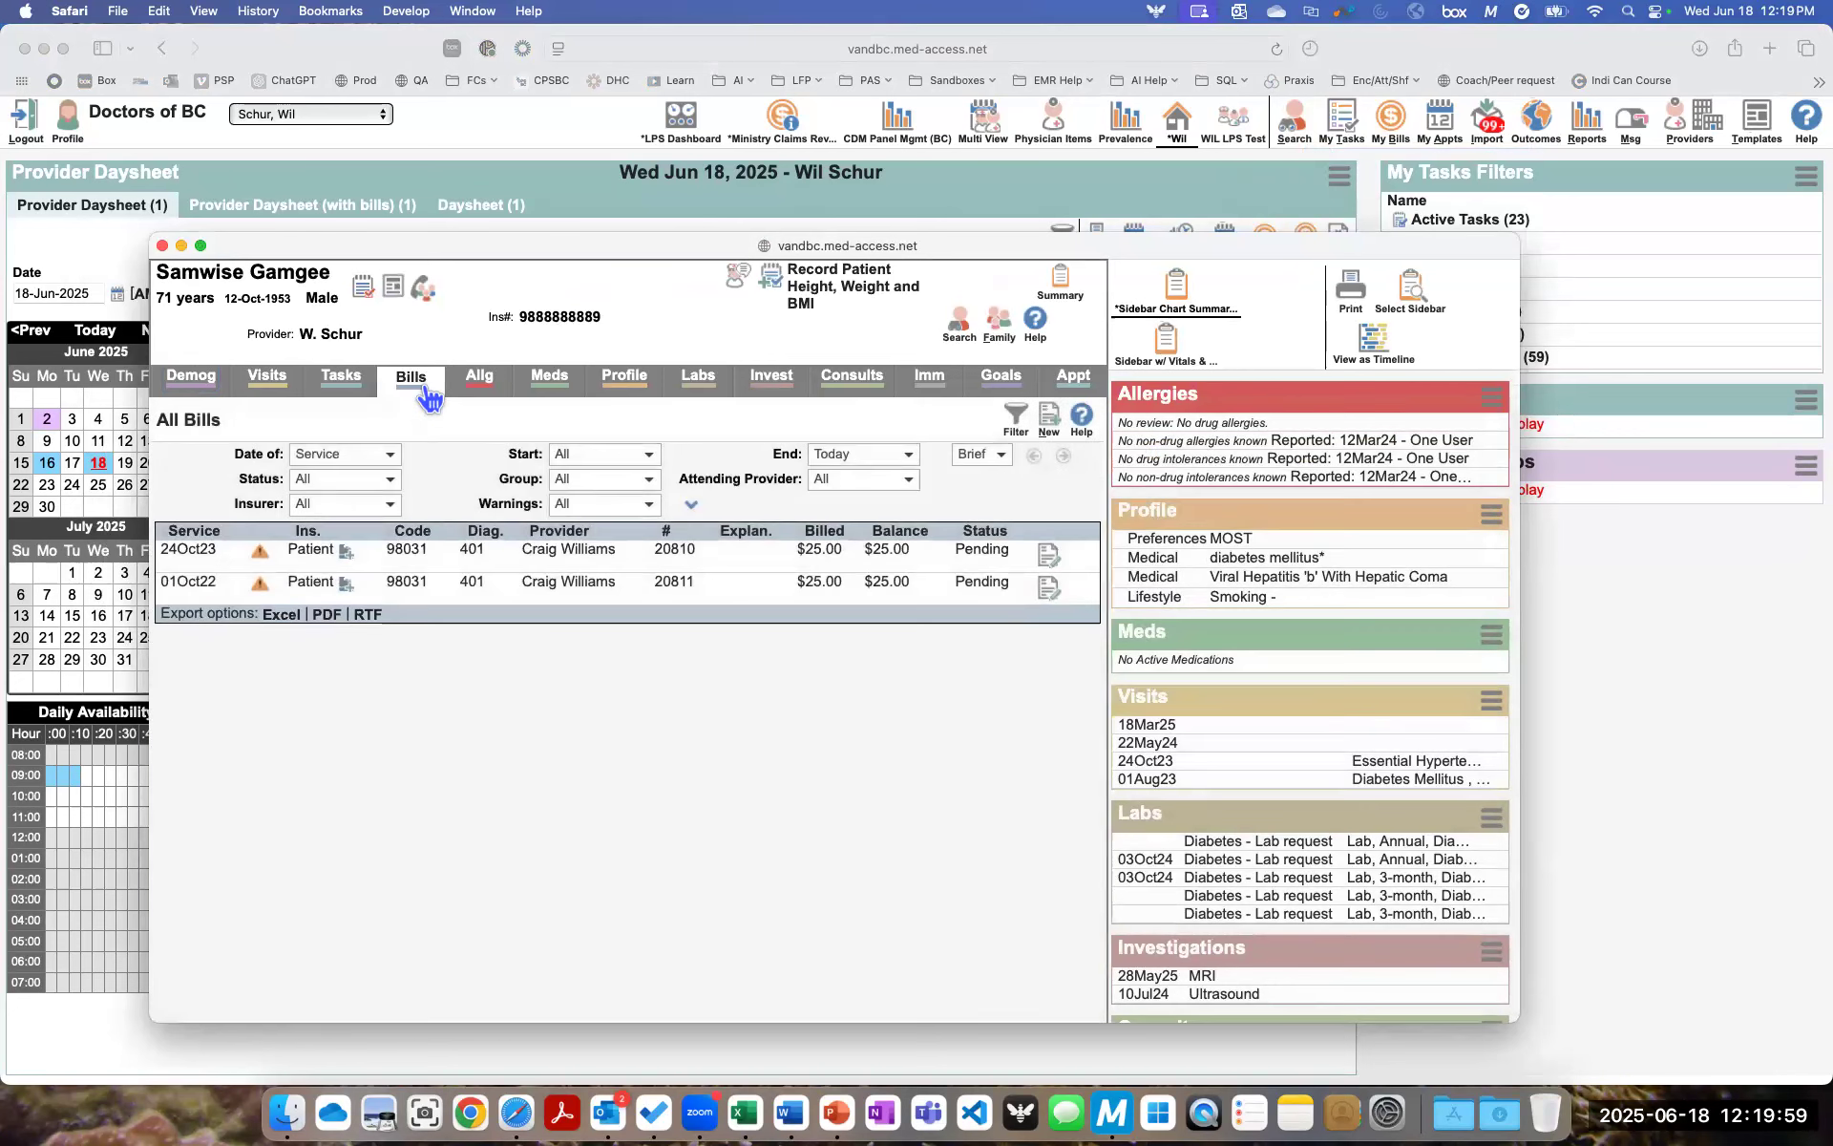
pyautogui.click(1048, 429)
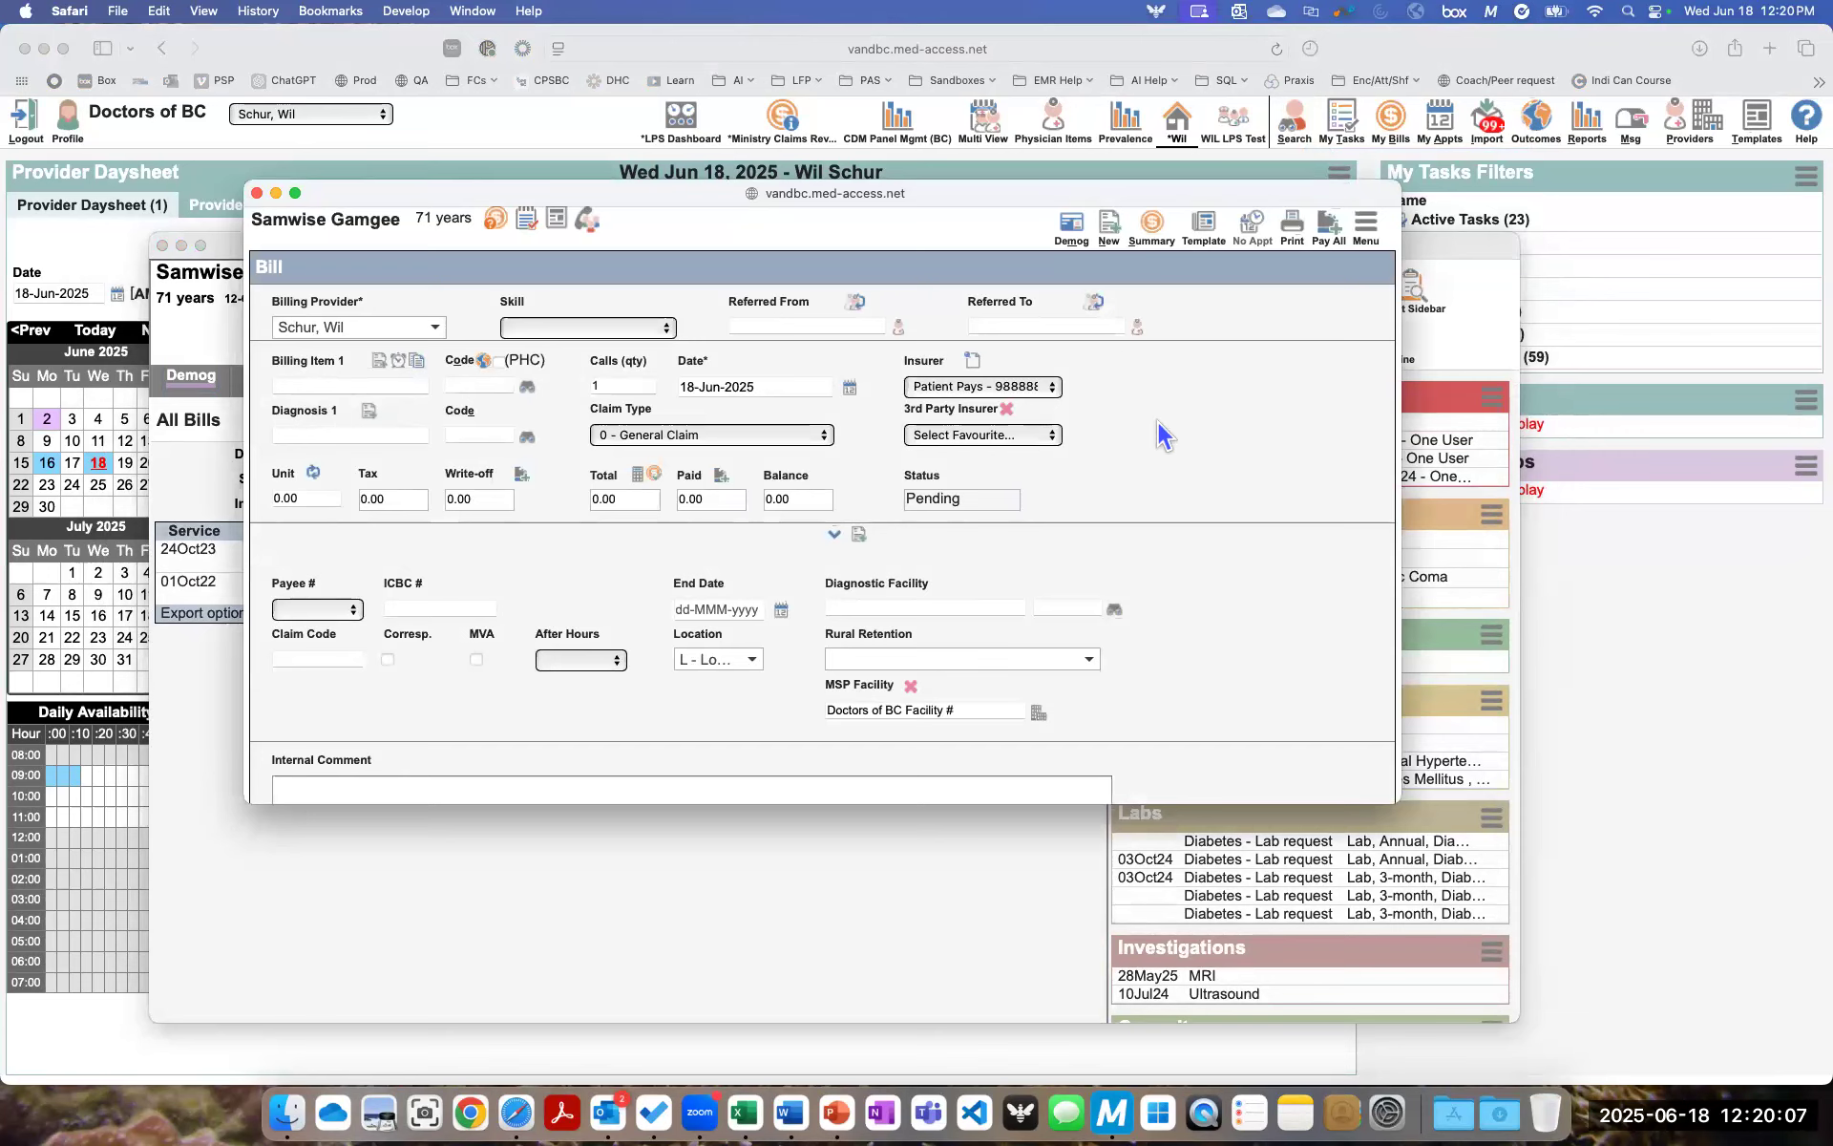
# - Apply the Clinic Time Direct 98010 favourite template to the bill and set the number of calls to 25
pyautogui.click(1204, 232)
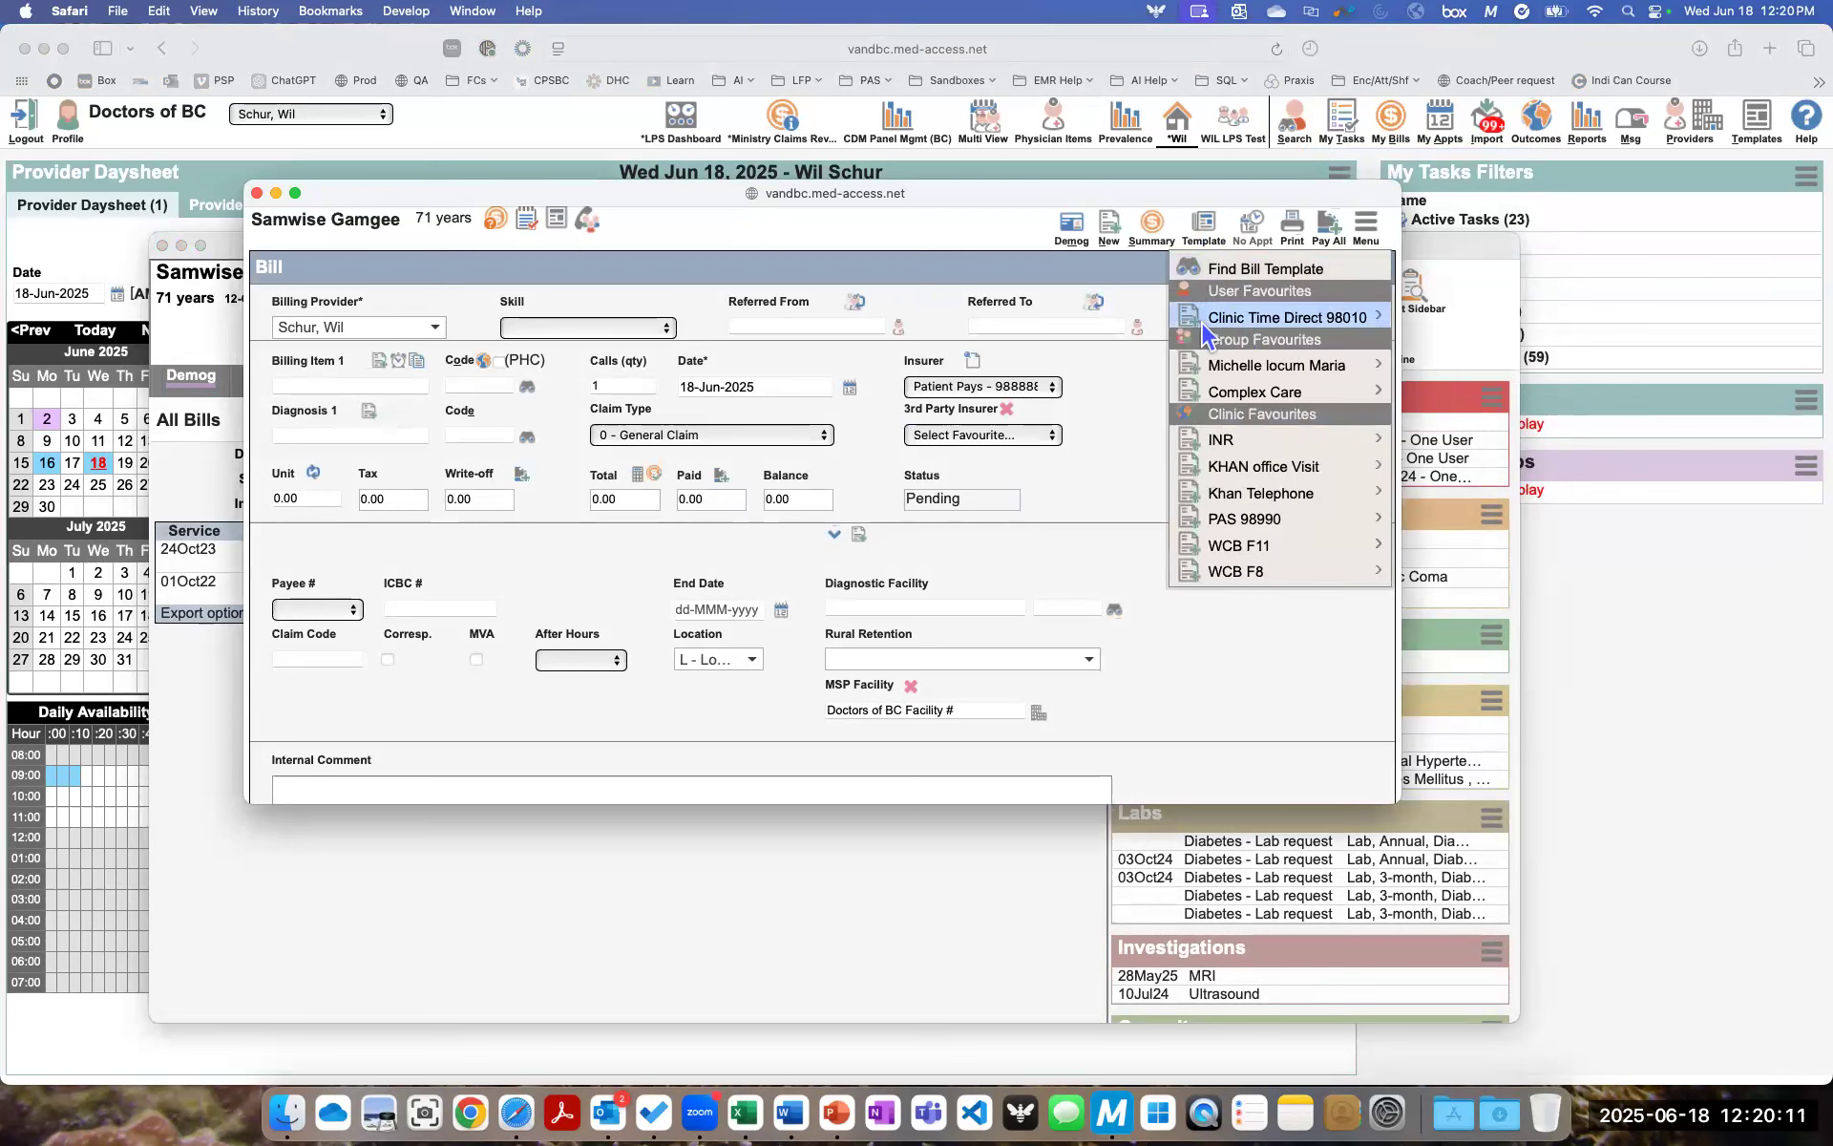
pyautogui.moveTo(1245, 317)
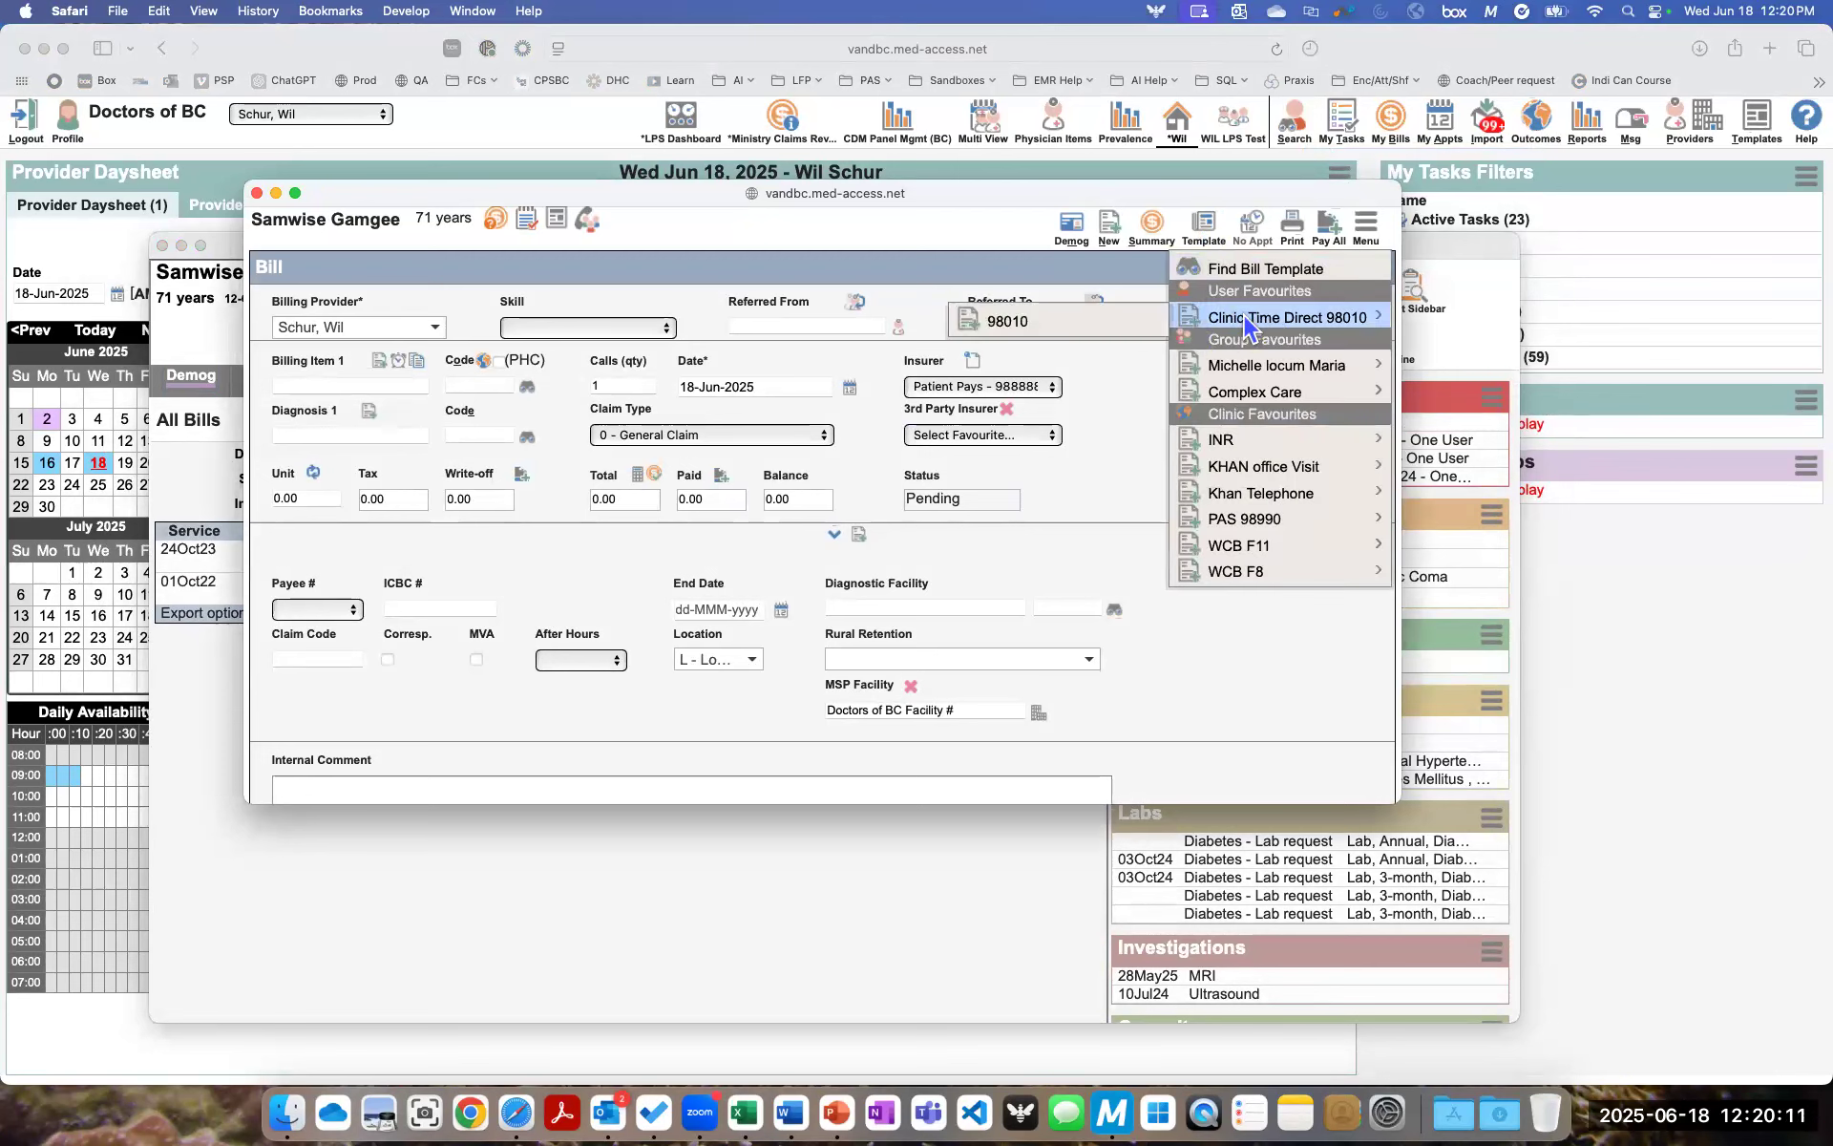
pyautogui.click(1000, 325)
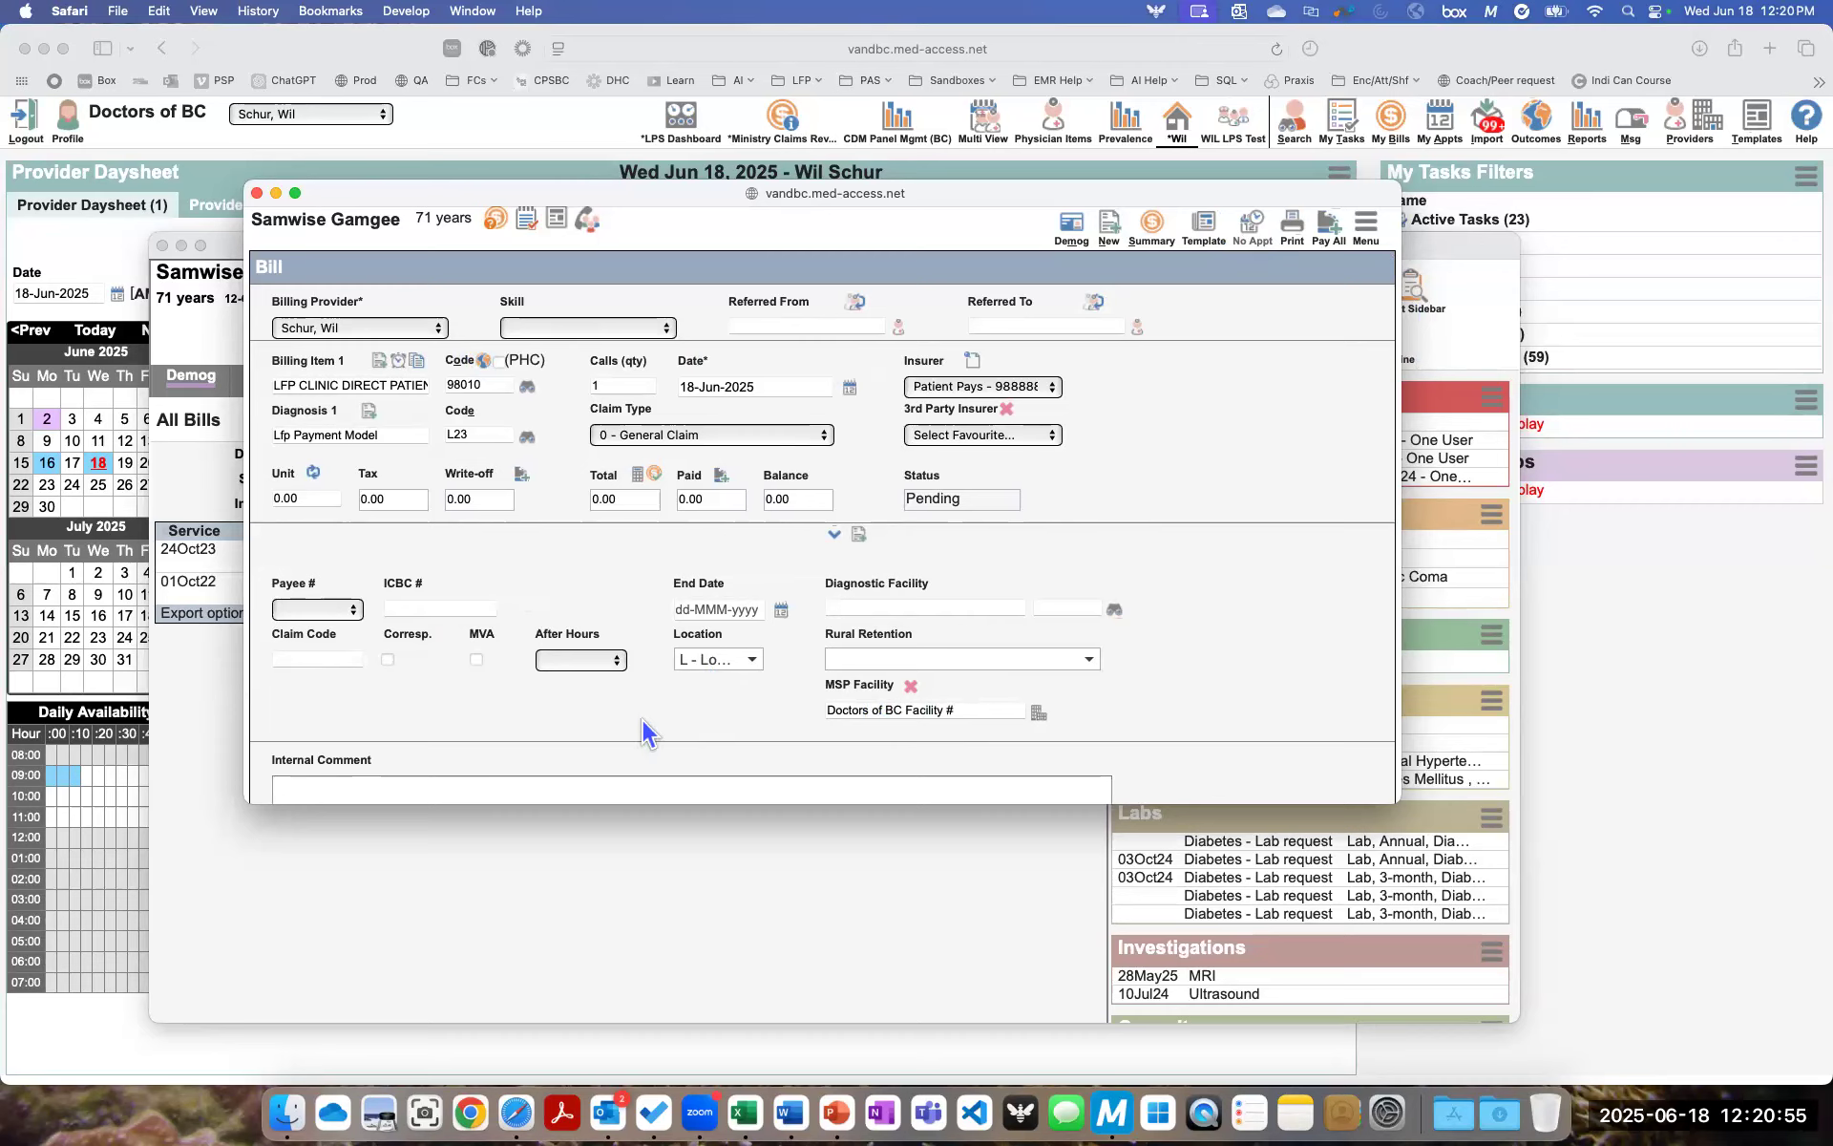
pyautogui.scroll(-1, 640, 733)
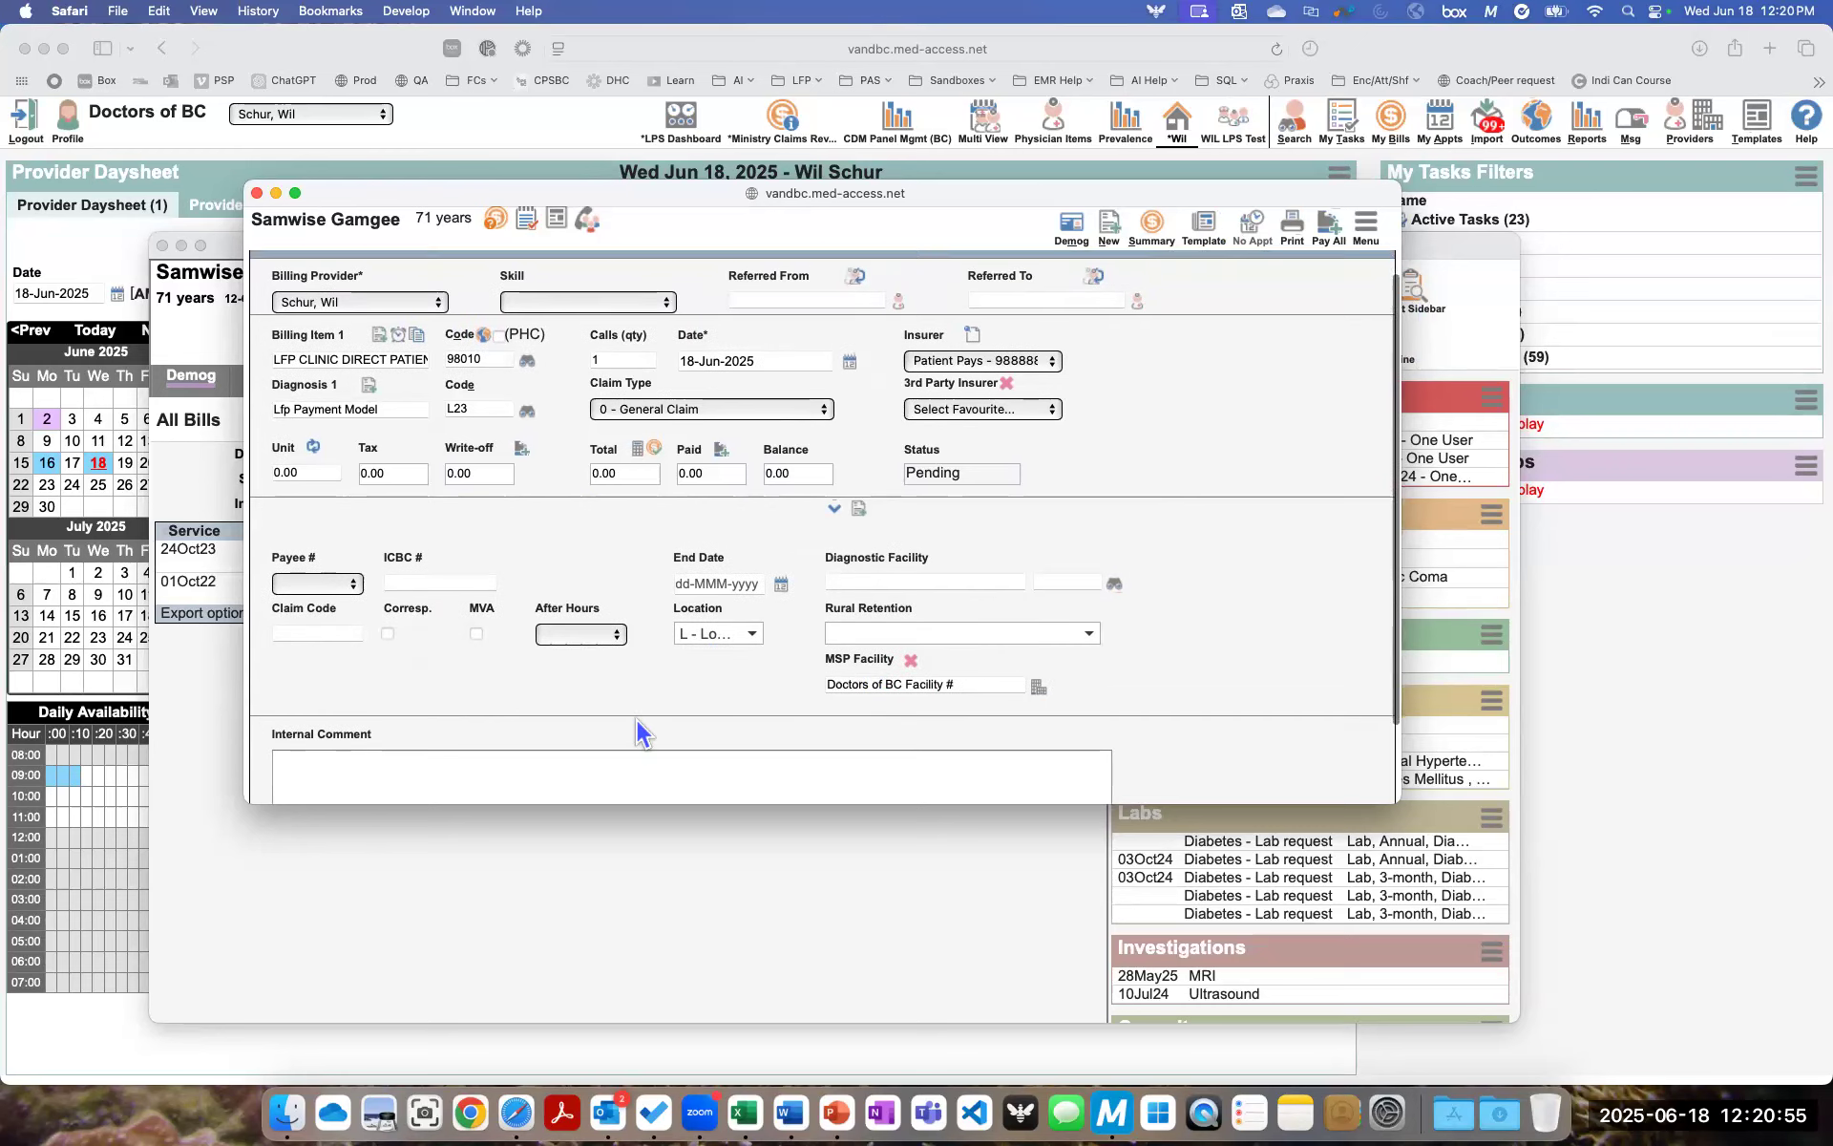
pyautogui.click(622, 353)
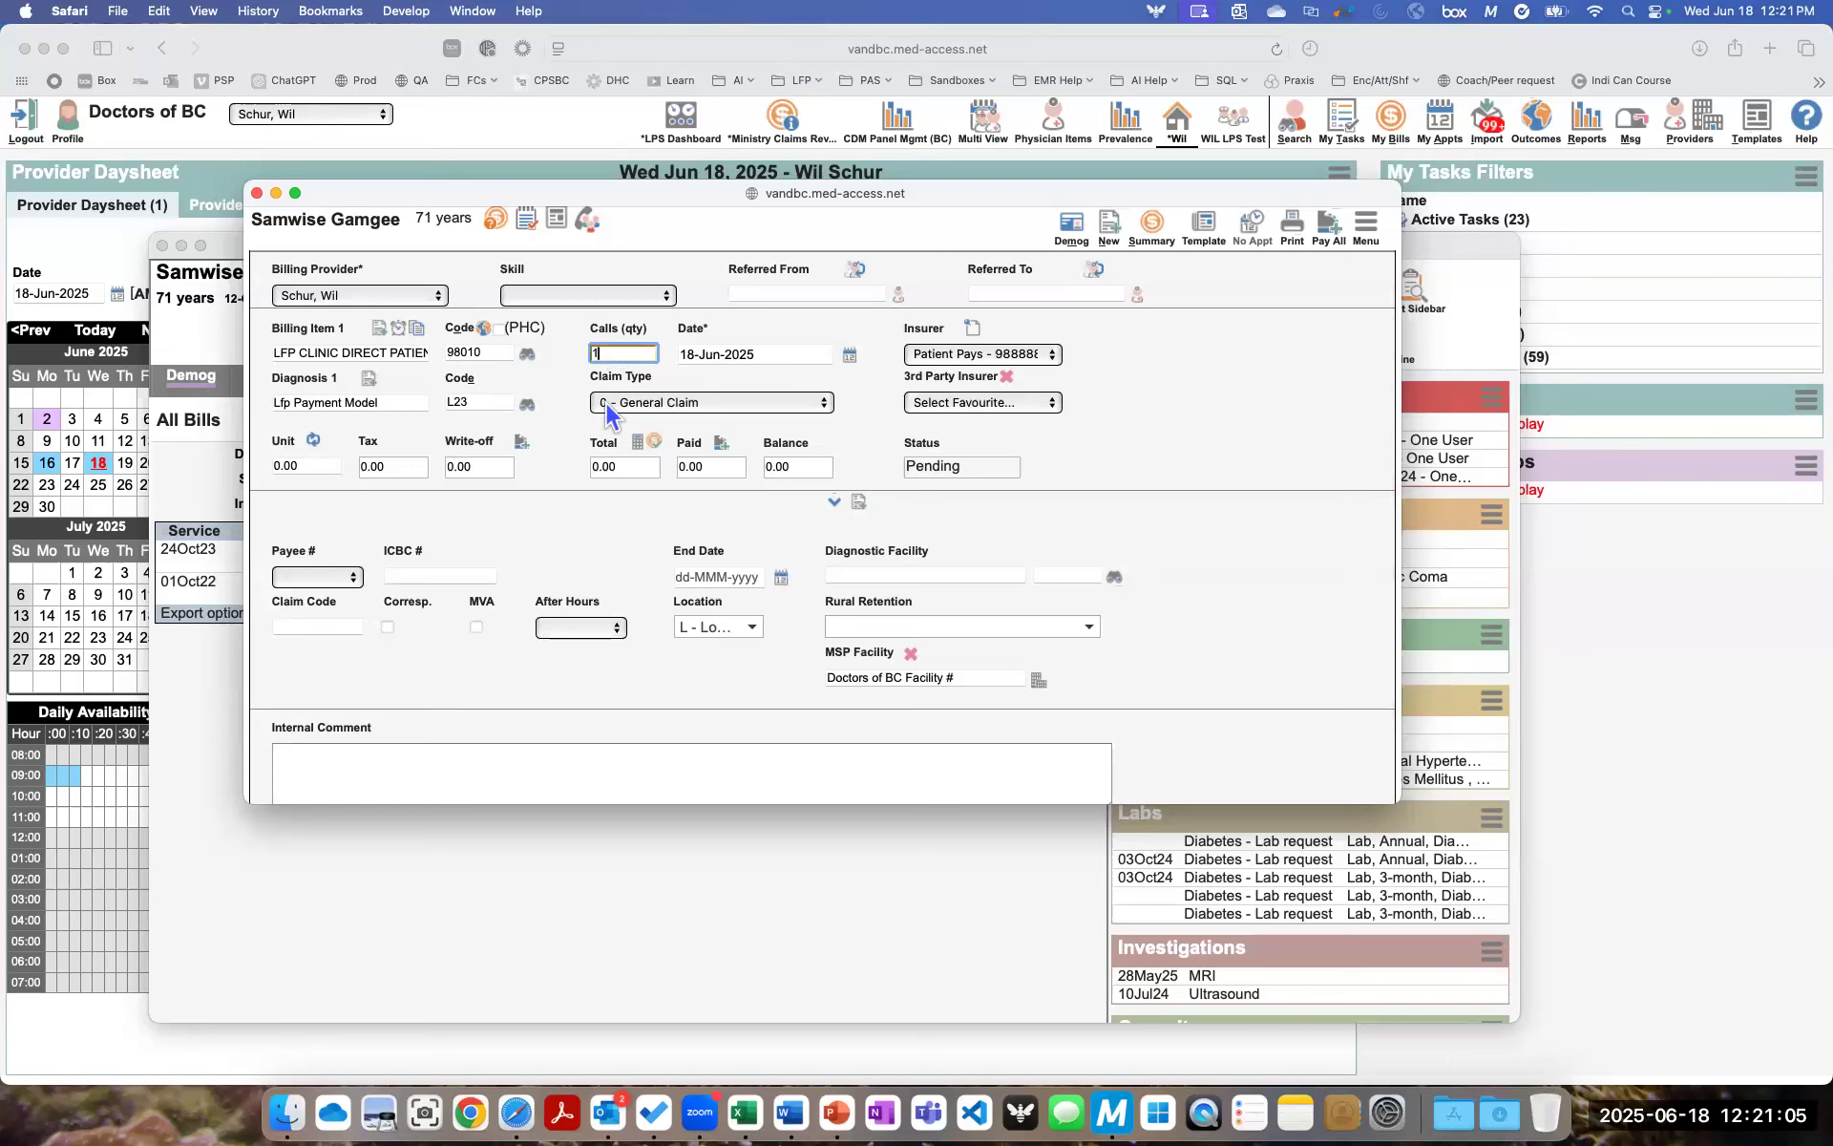
pyautogui.press('BackSpace')
pyautogui.write('25')
# - Open the bill's time details and set the appointment start time to 08:00 AM
pyautogui.click(401, 334)
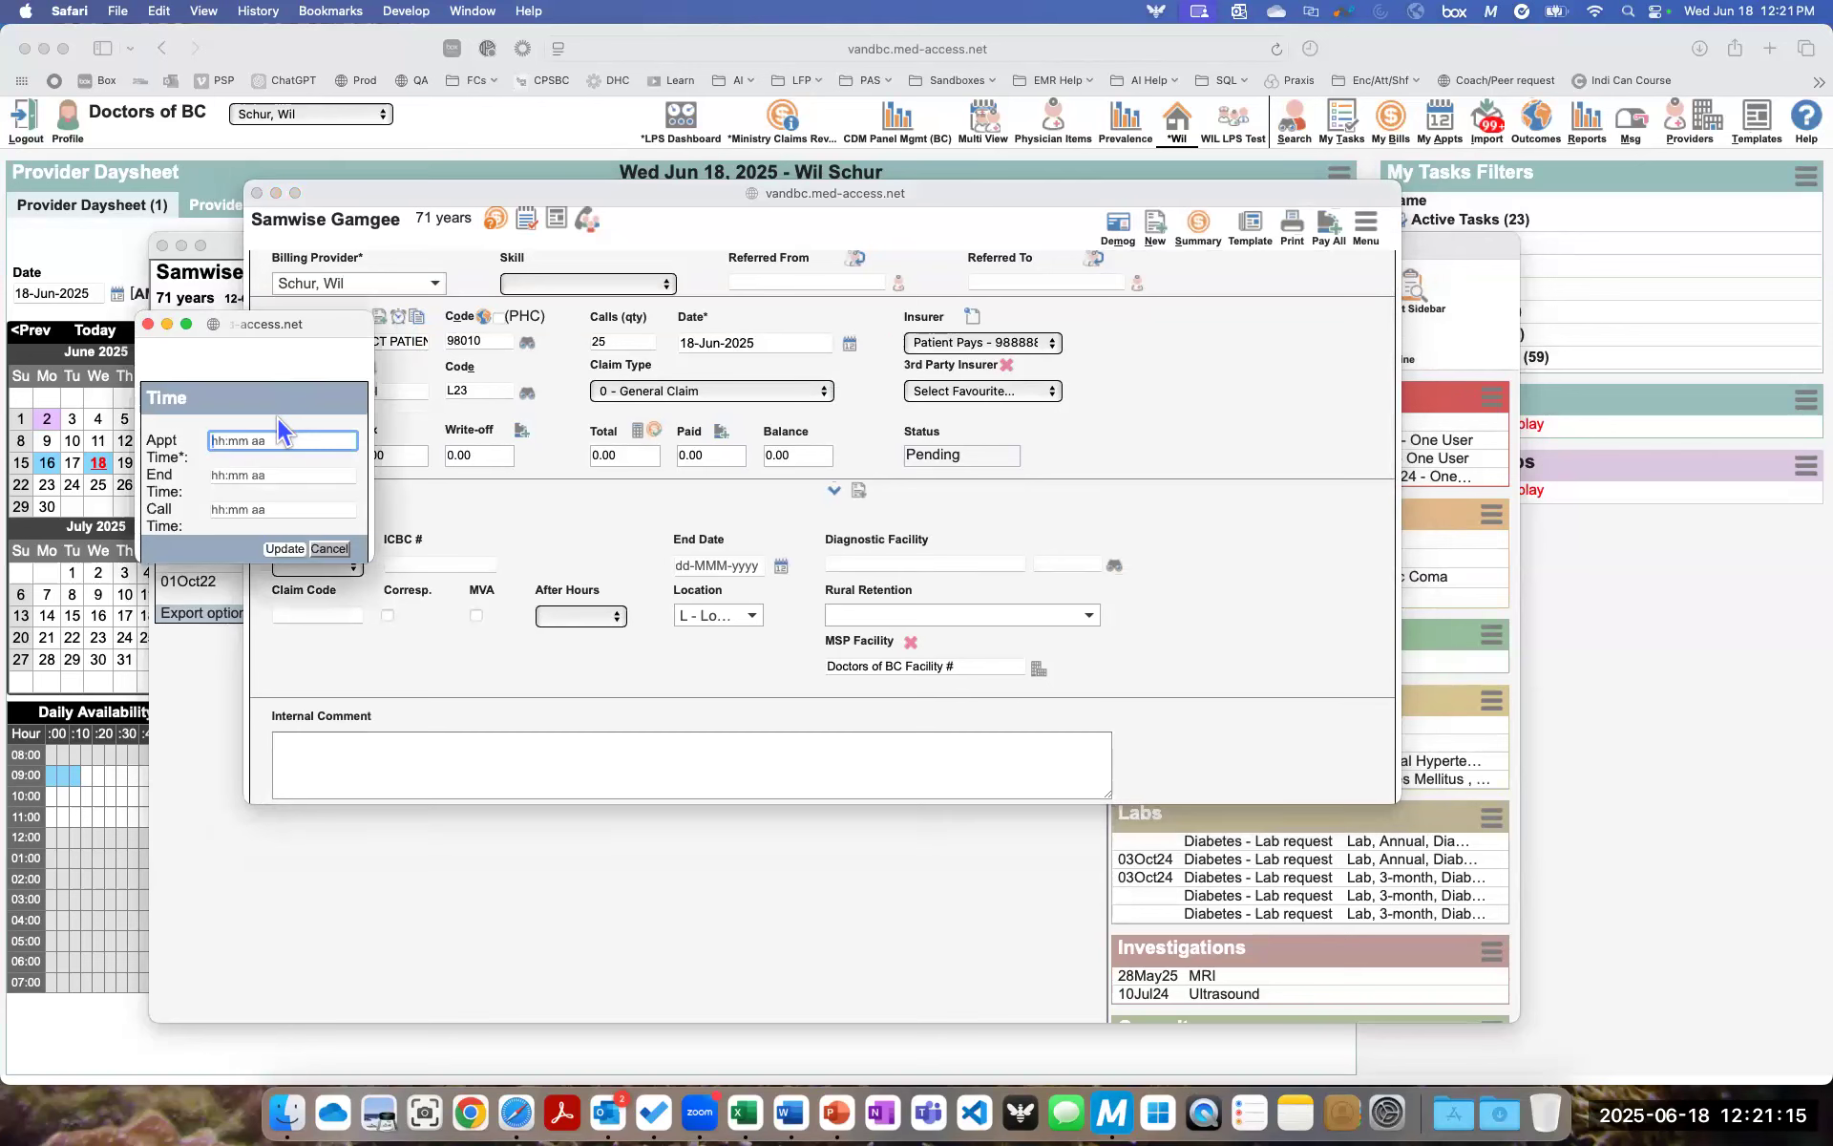
pyautogui.write('08:00')
pyautogui.press('Tab')
pyautogui.click(272, 435)
pyautogui.write('08:00a')
pyautogui.press('Tab')
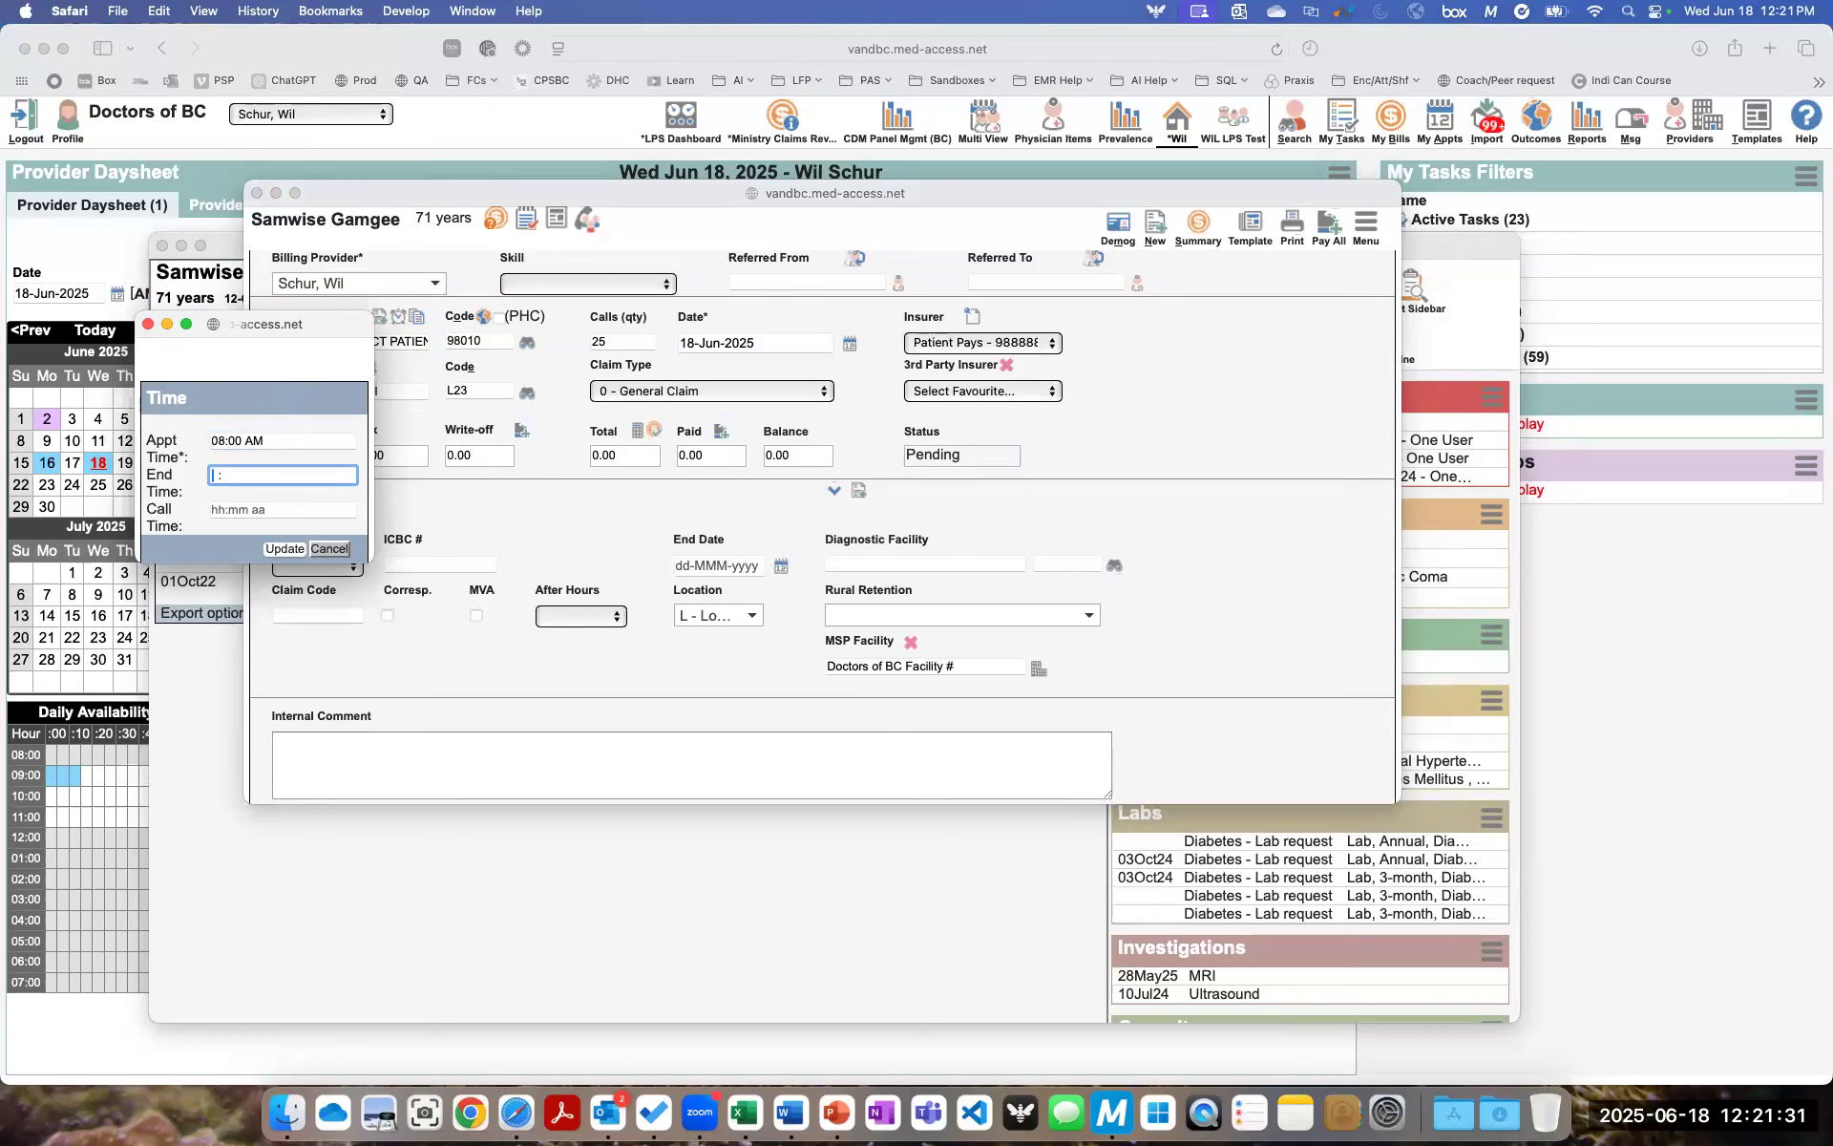
# - Set the end time to 02:15 PM and update the bill's time details
pyautogui.write('14:')
pyautogui.write('15')
pyautogui.press('BackSpace')
pyautogui.press('BackSpace')
pyautogui.press('BackSpace')
pyautogui.press('BackSpace')
pyautogui.write('02:15 PM')
pyautogui.press('Tab')
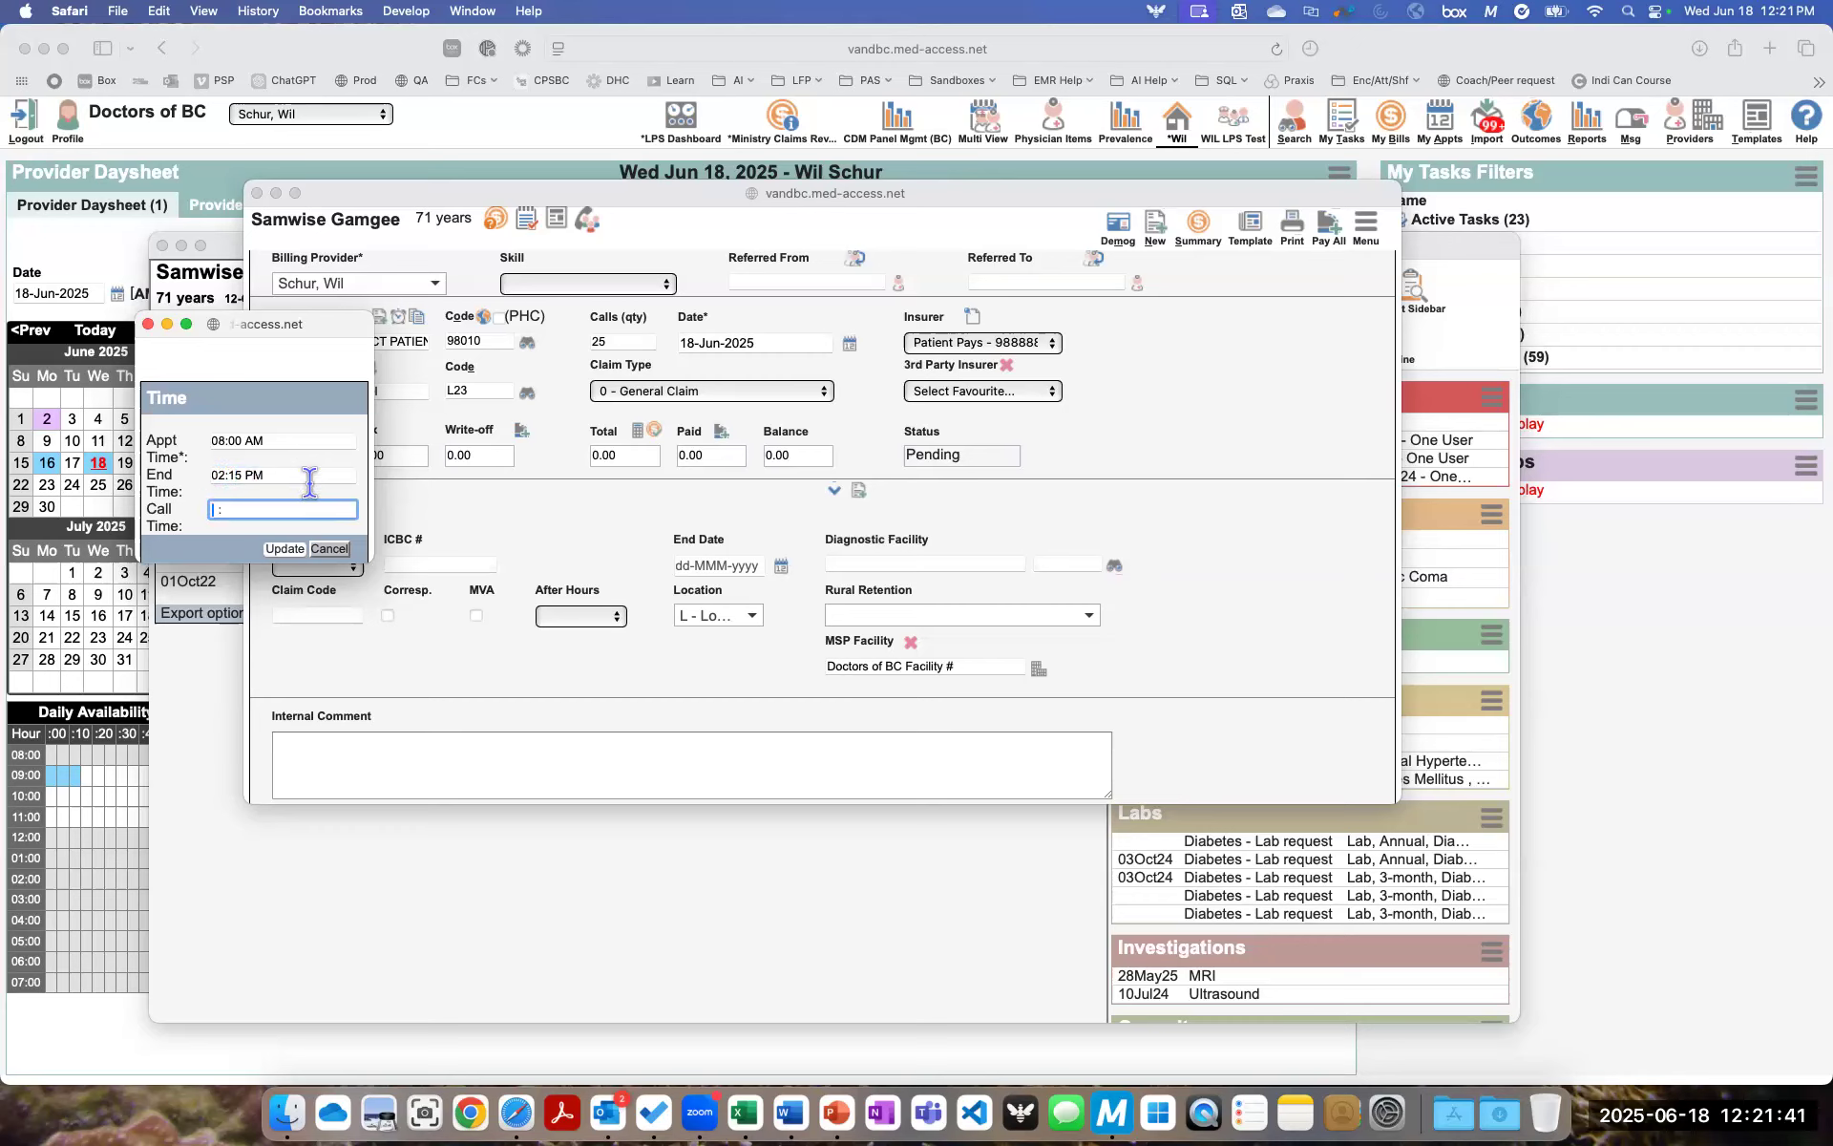
pyautogui.click(296, 550)
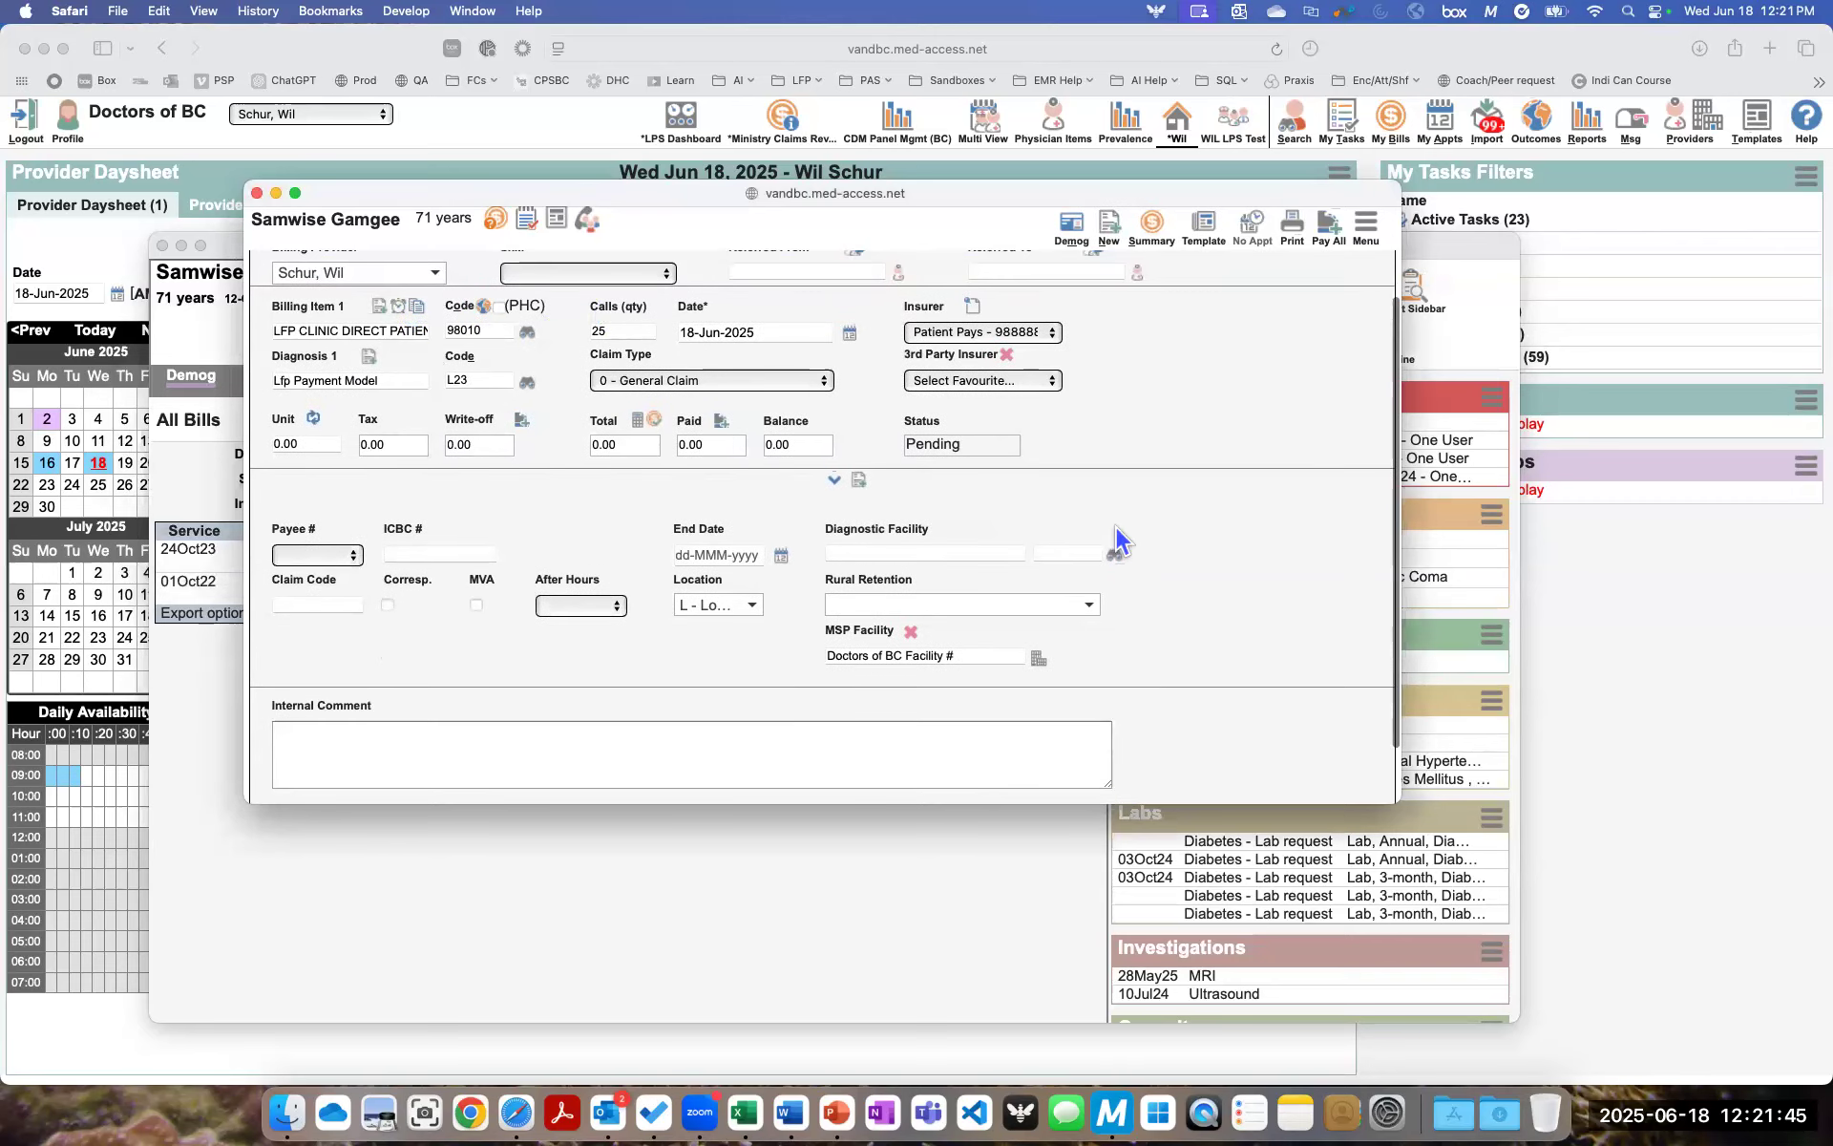
# - Create the clinic time bill and close the patient's chart
pyautogui.scroll(-3, 1116, 525)
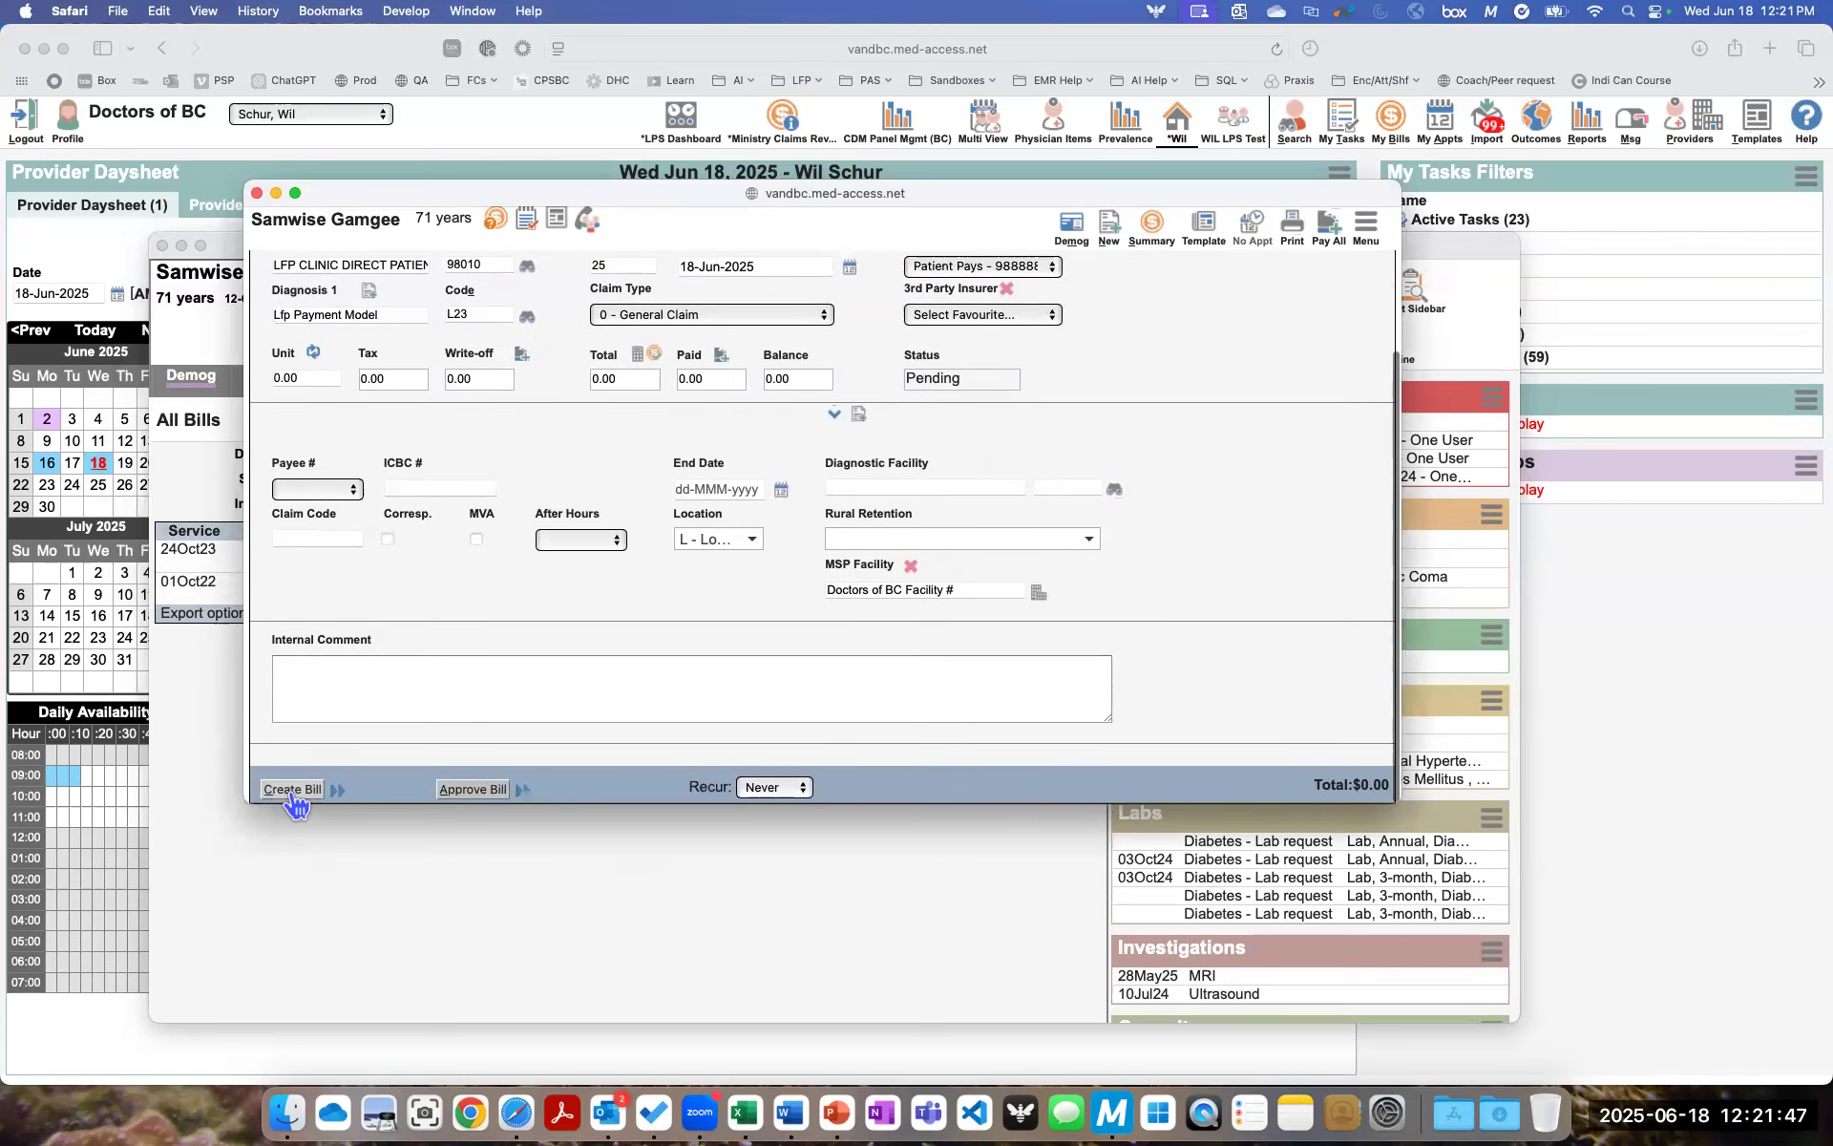
pyautogui.click(290, 791)
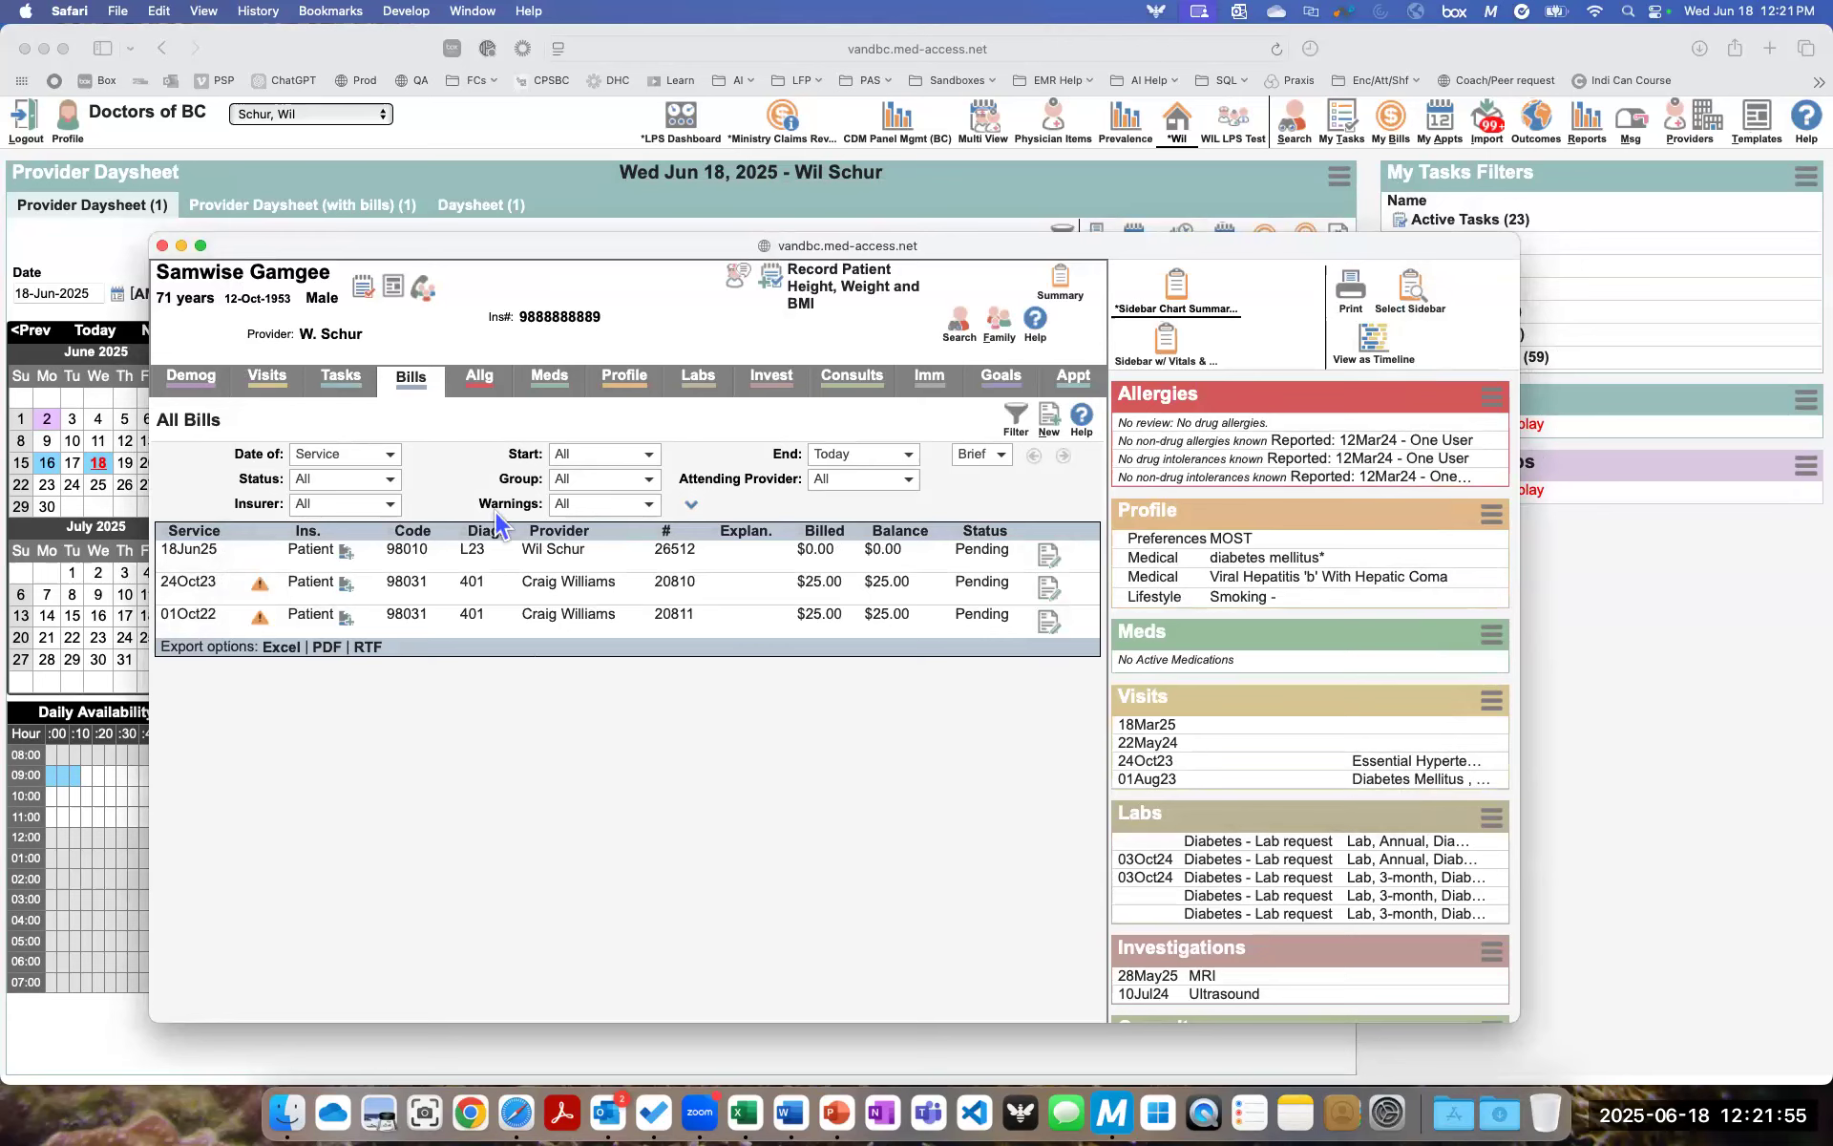
pyautogui.click(162, 246)
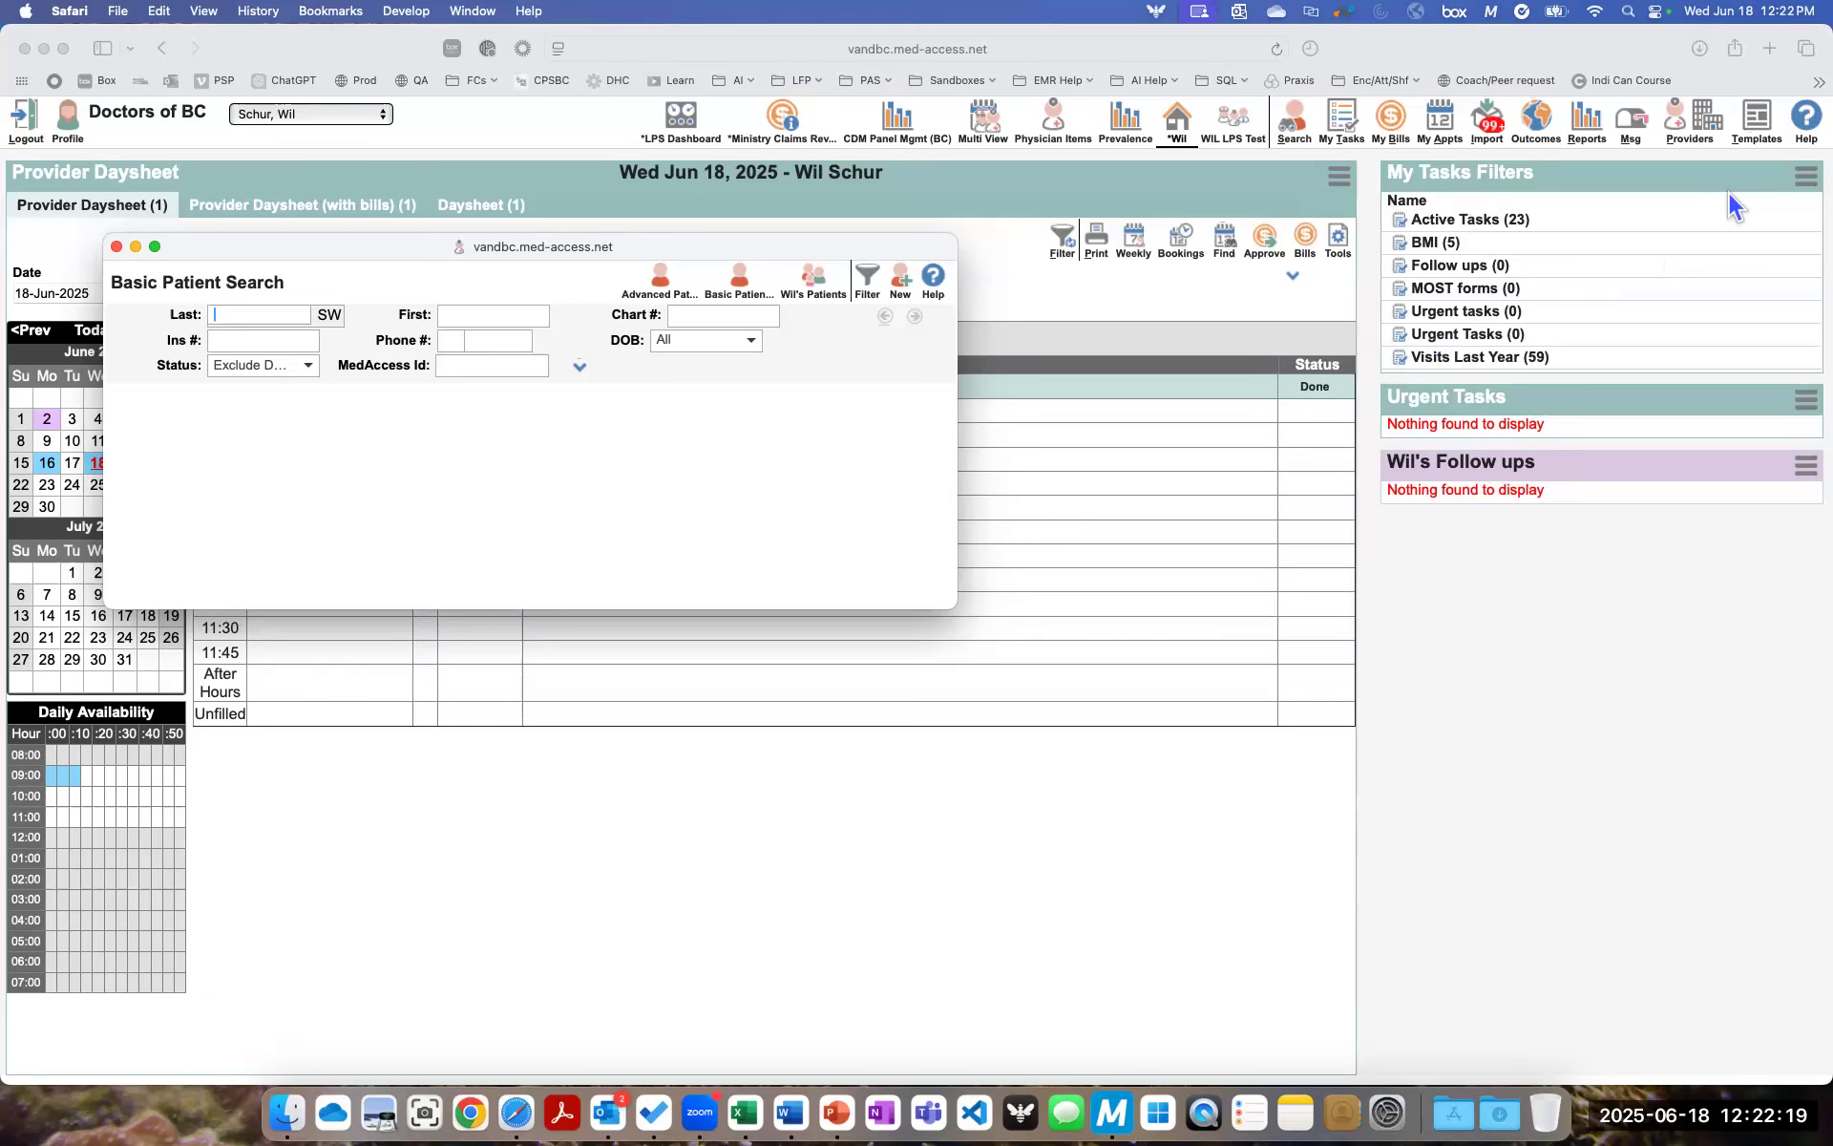
# - Start a new bill template in Template Management and name it DoBC Default
pyautogui.click(1757, 126)
pyautogui.click(1756, 124)
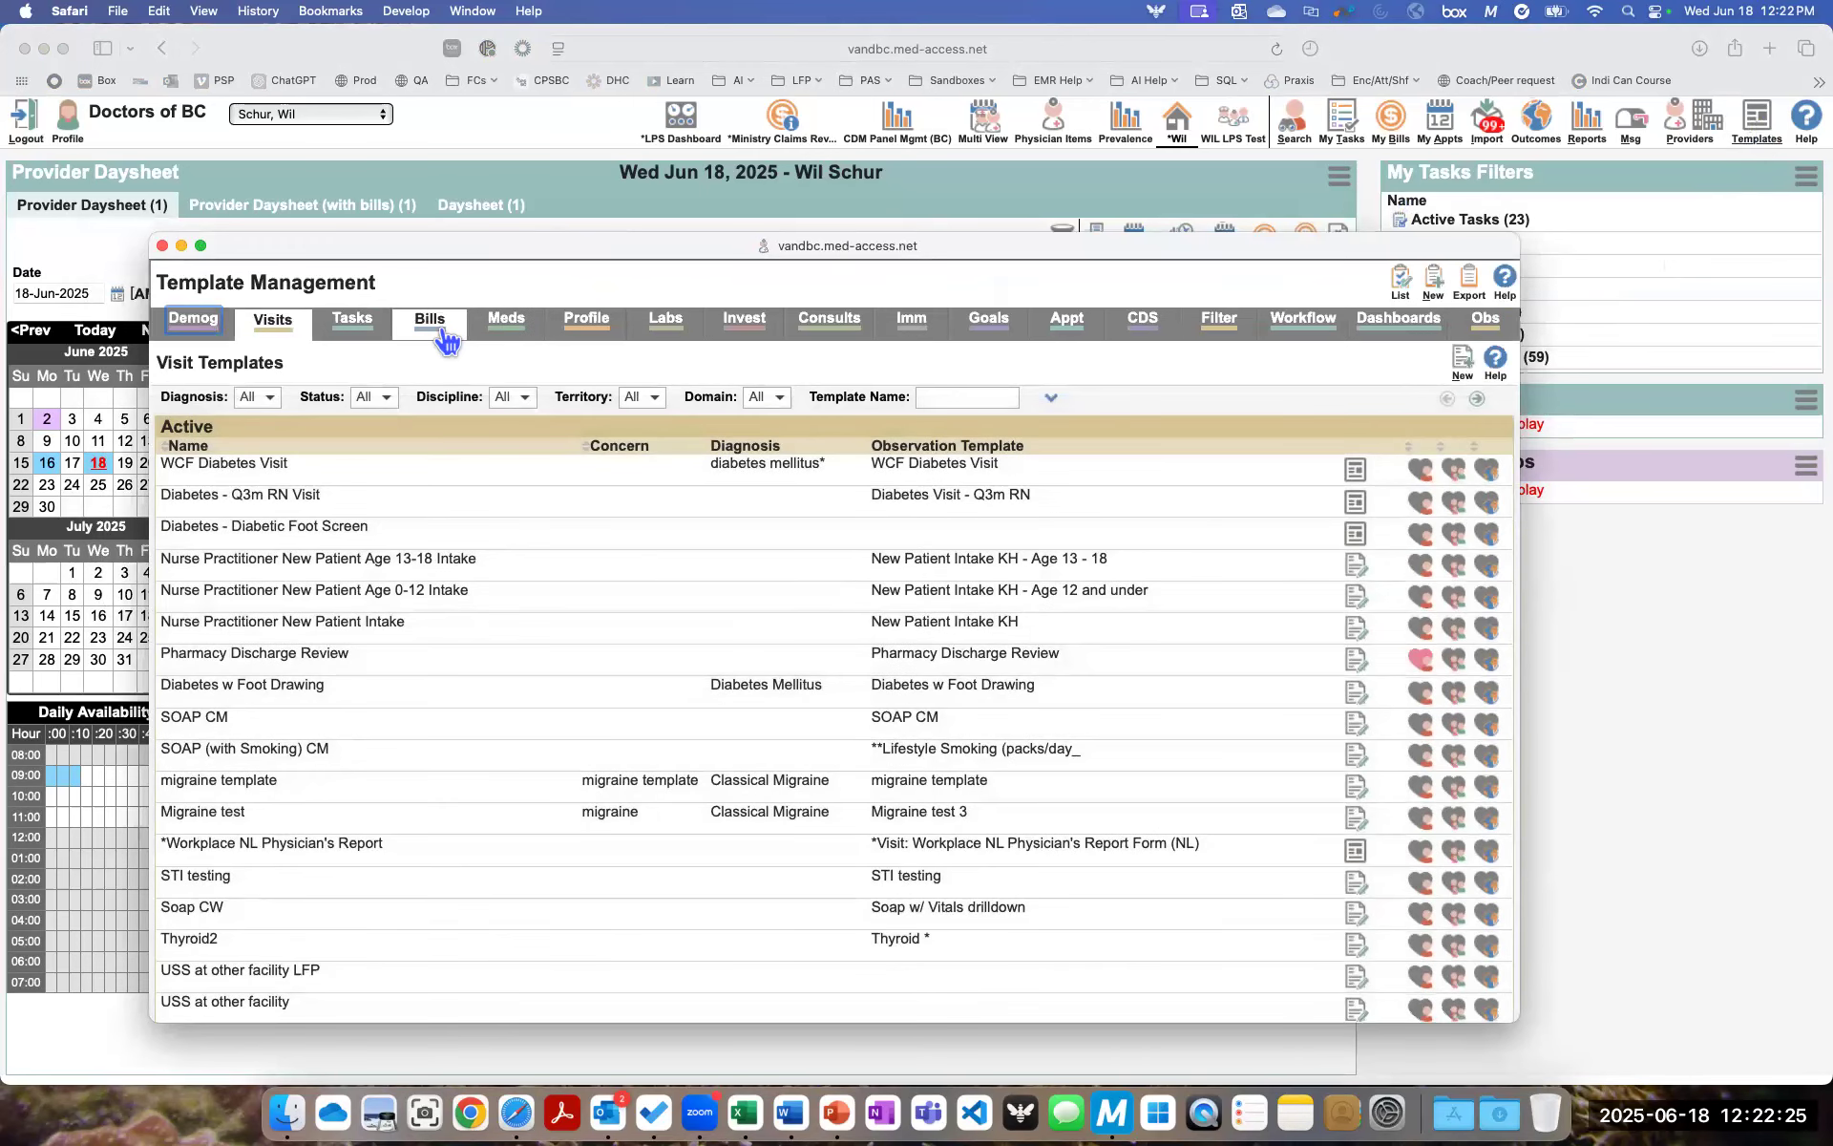
pyautogui.click(442, 330)
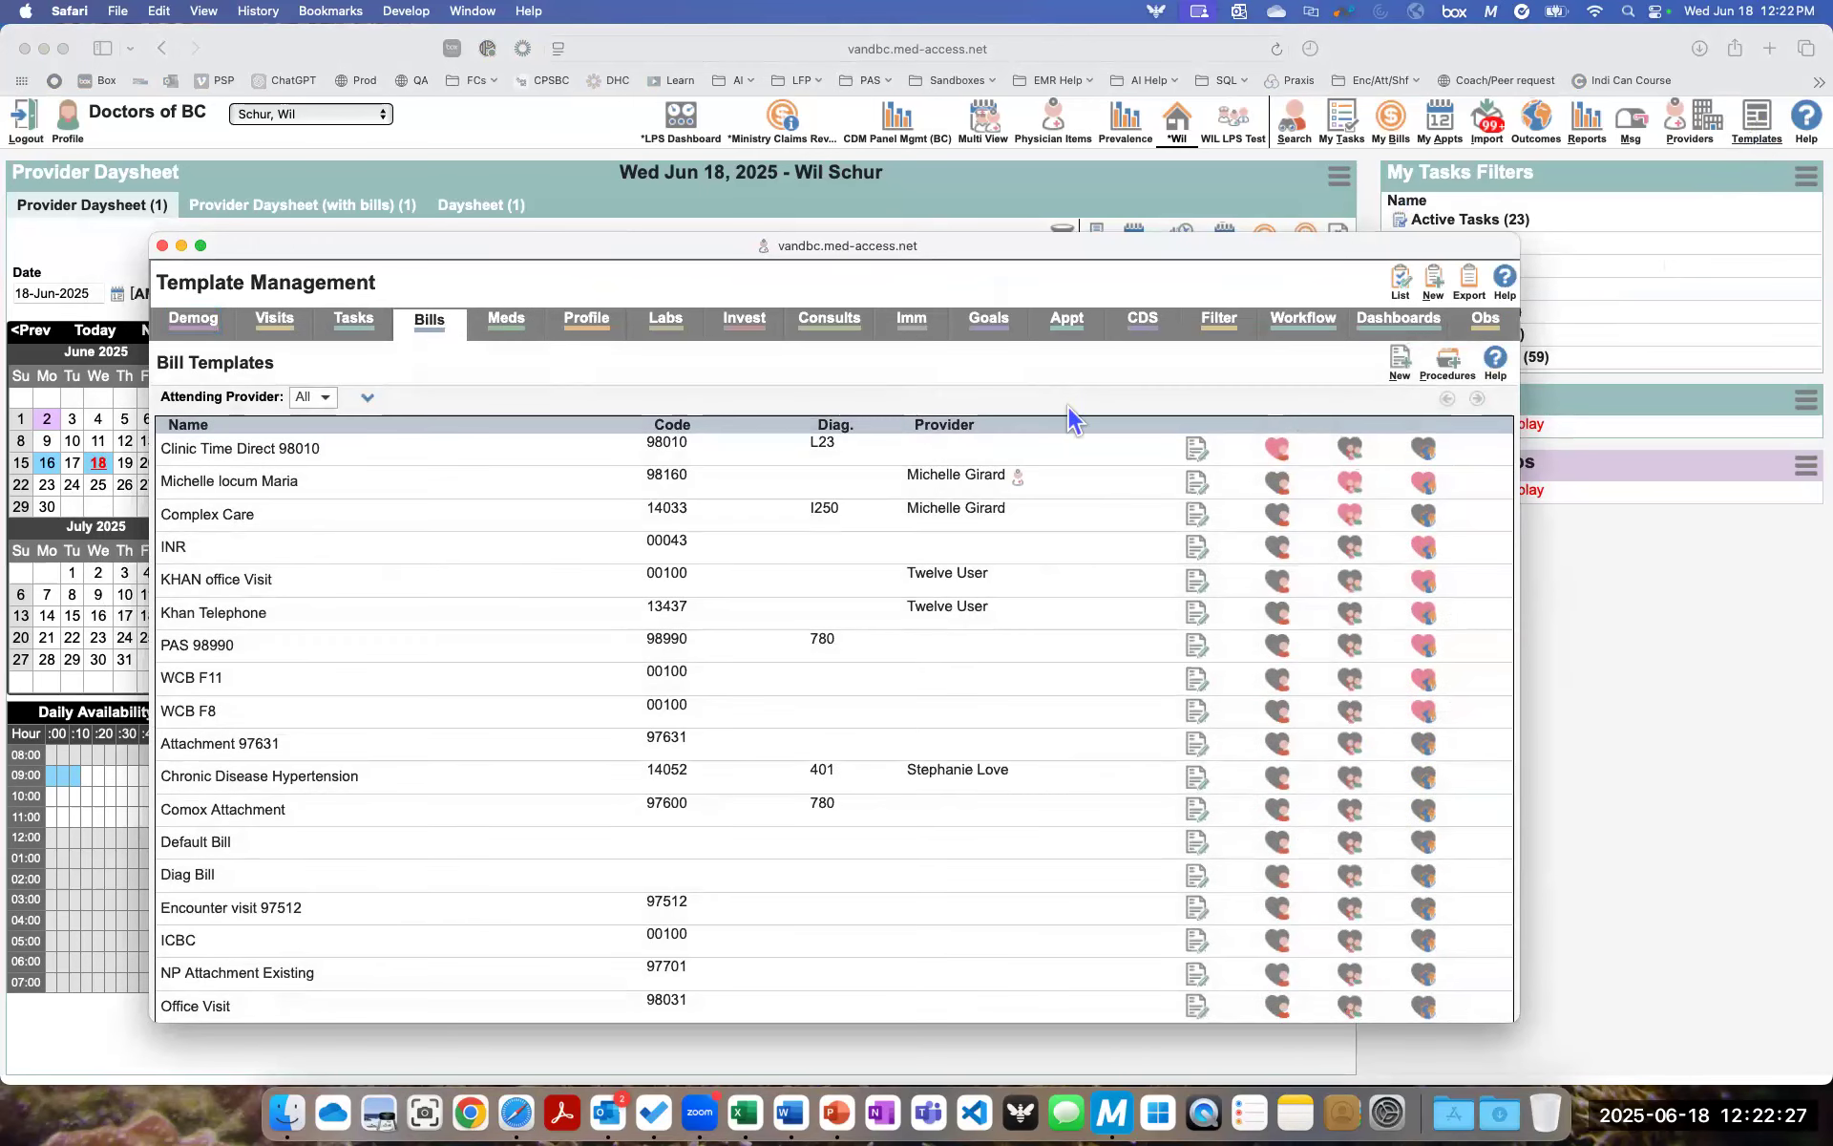
pyautogui.click(1402, 368)
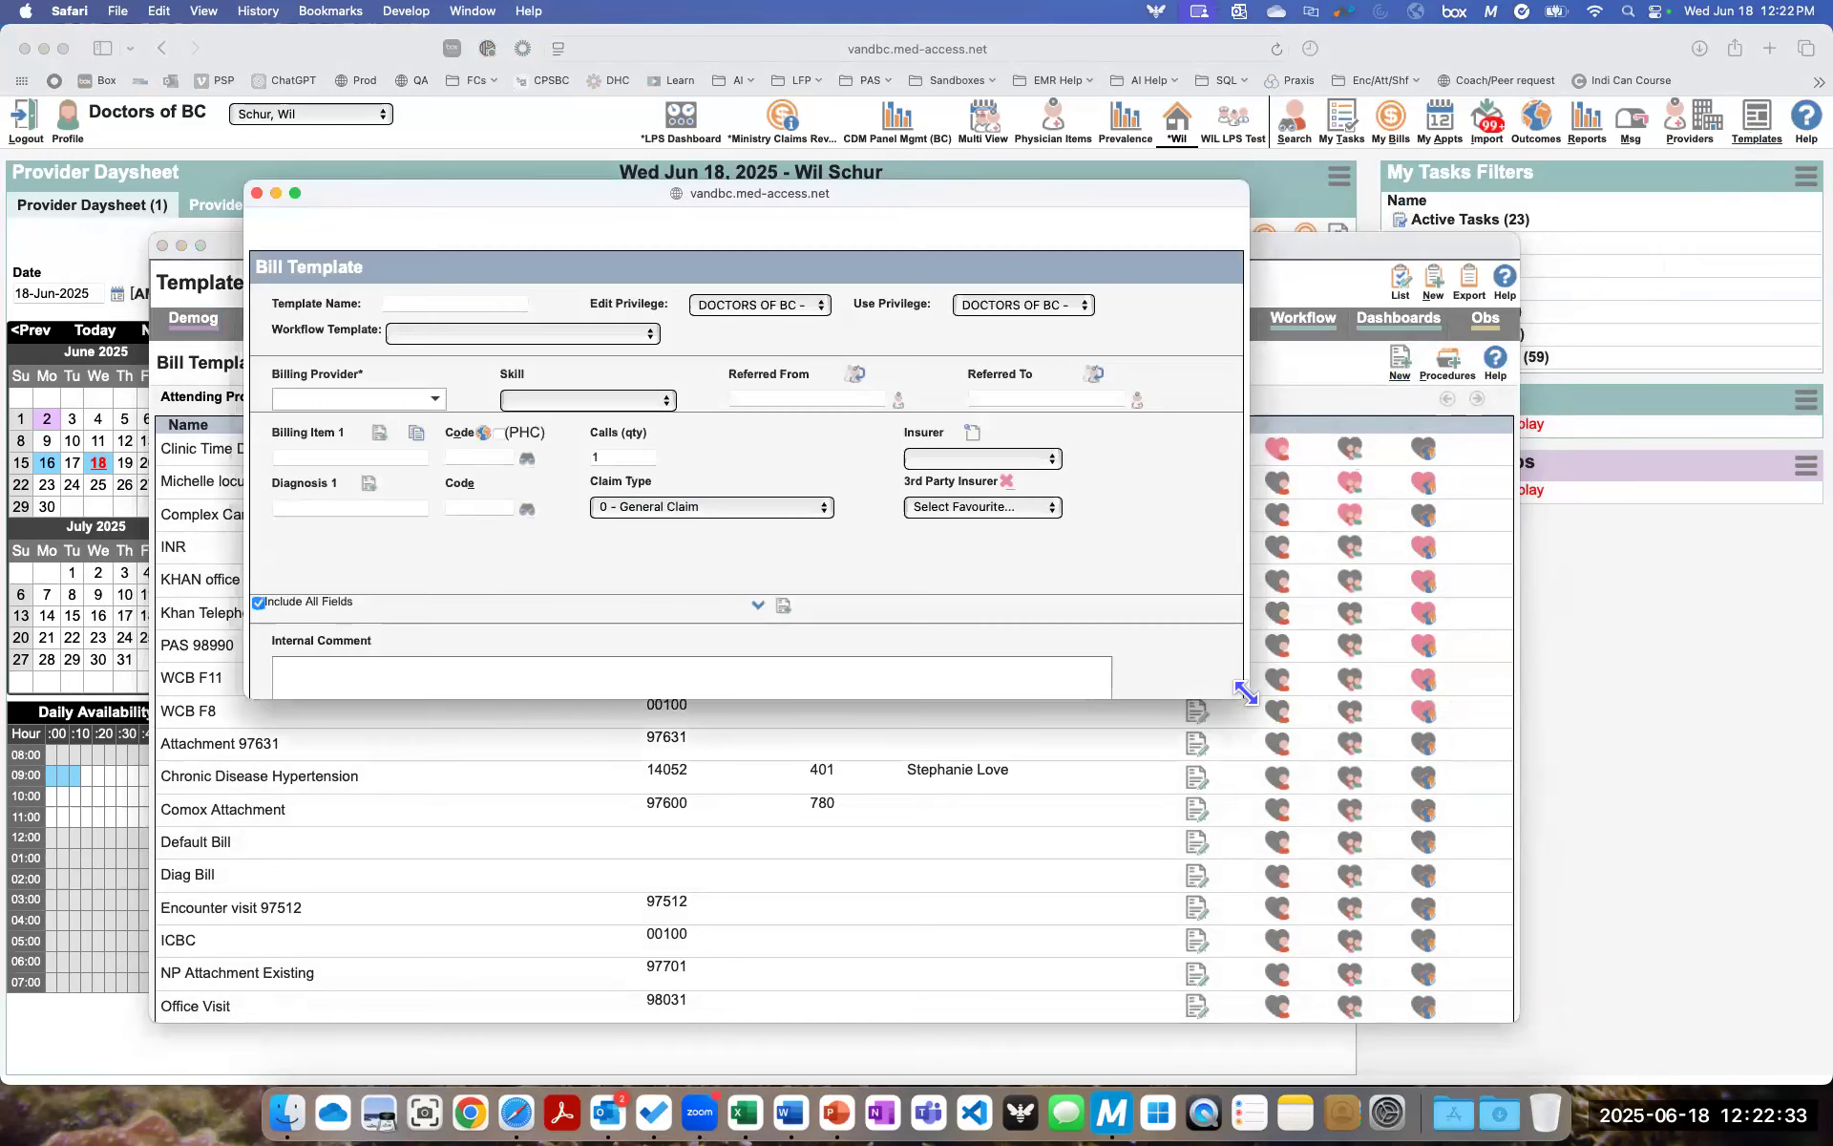
pyautogui.moveTo(1277, 701); pyautogui.dragTo(1624, 863)
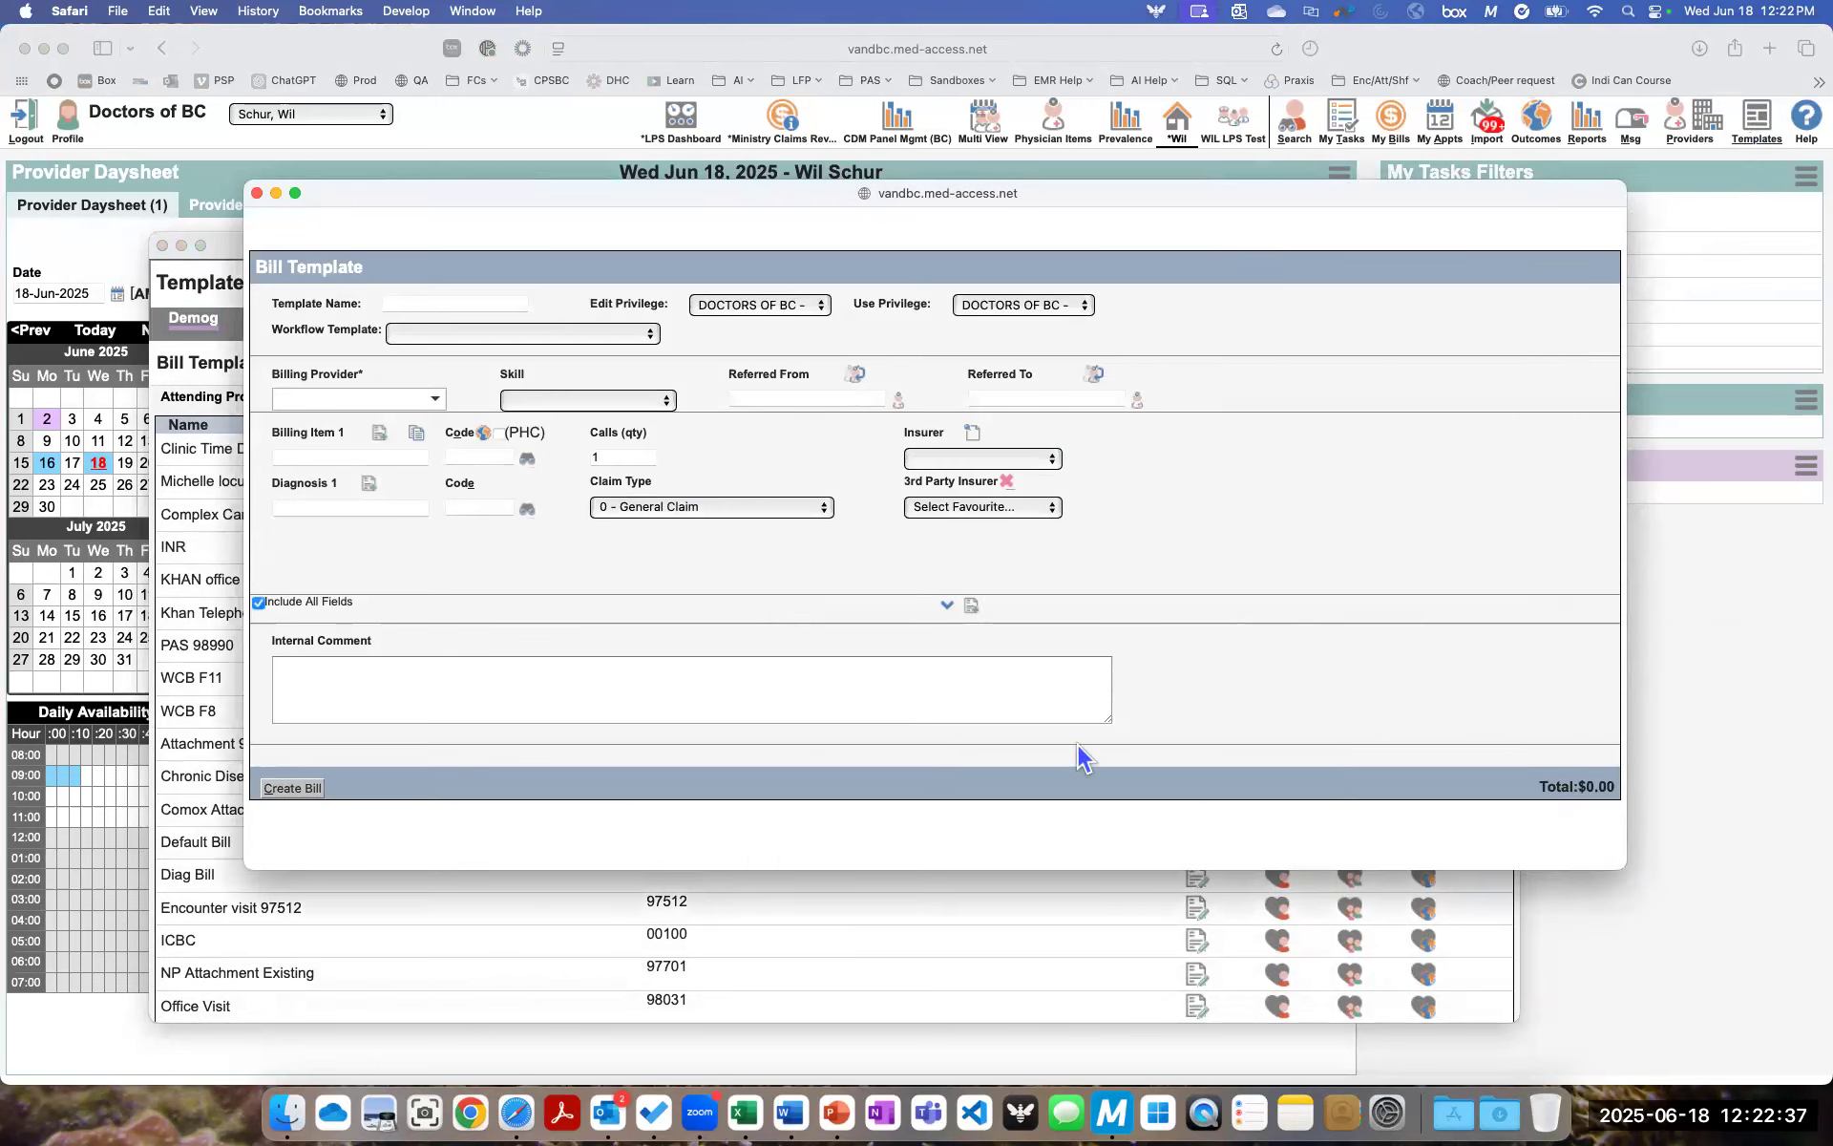
pyautogui.click(420, 301)
pyautogui.write('DoBC Default')
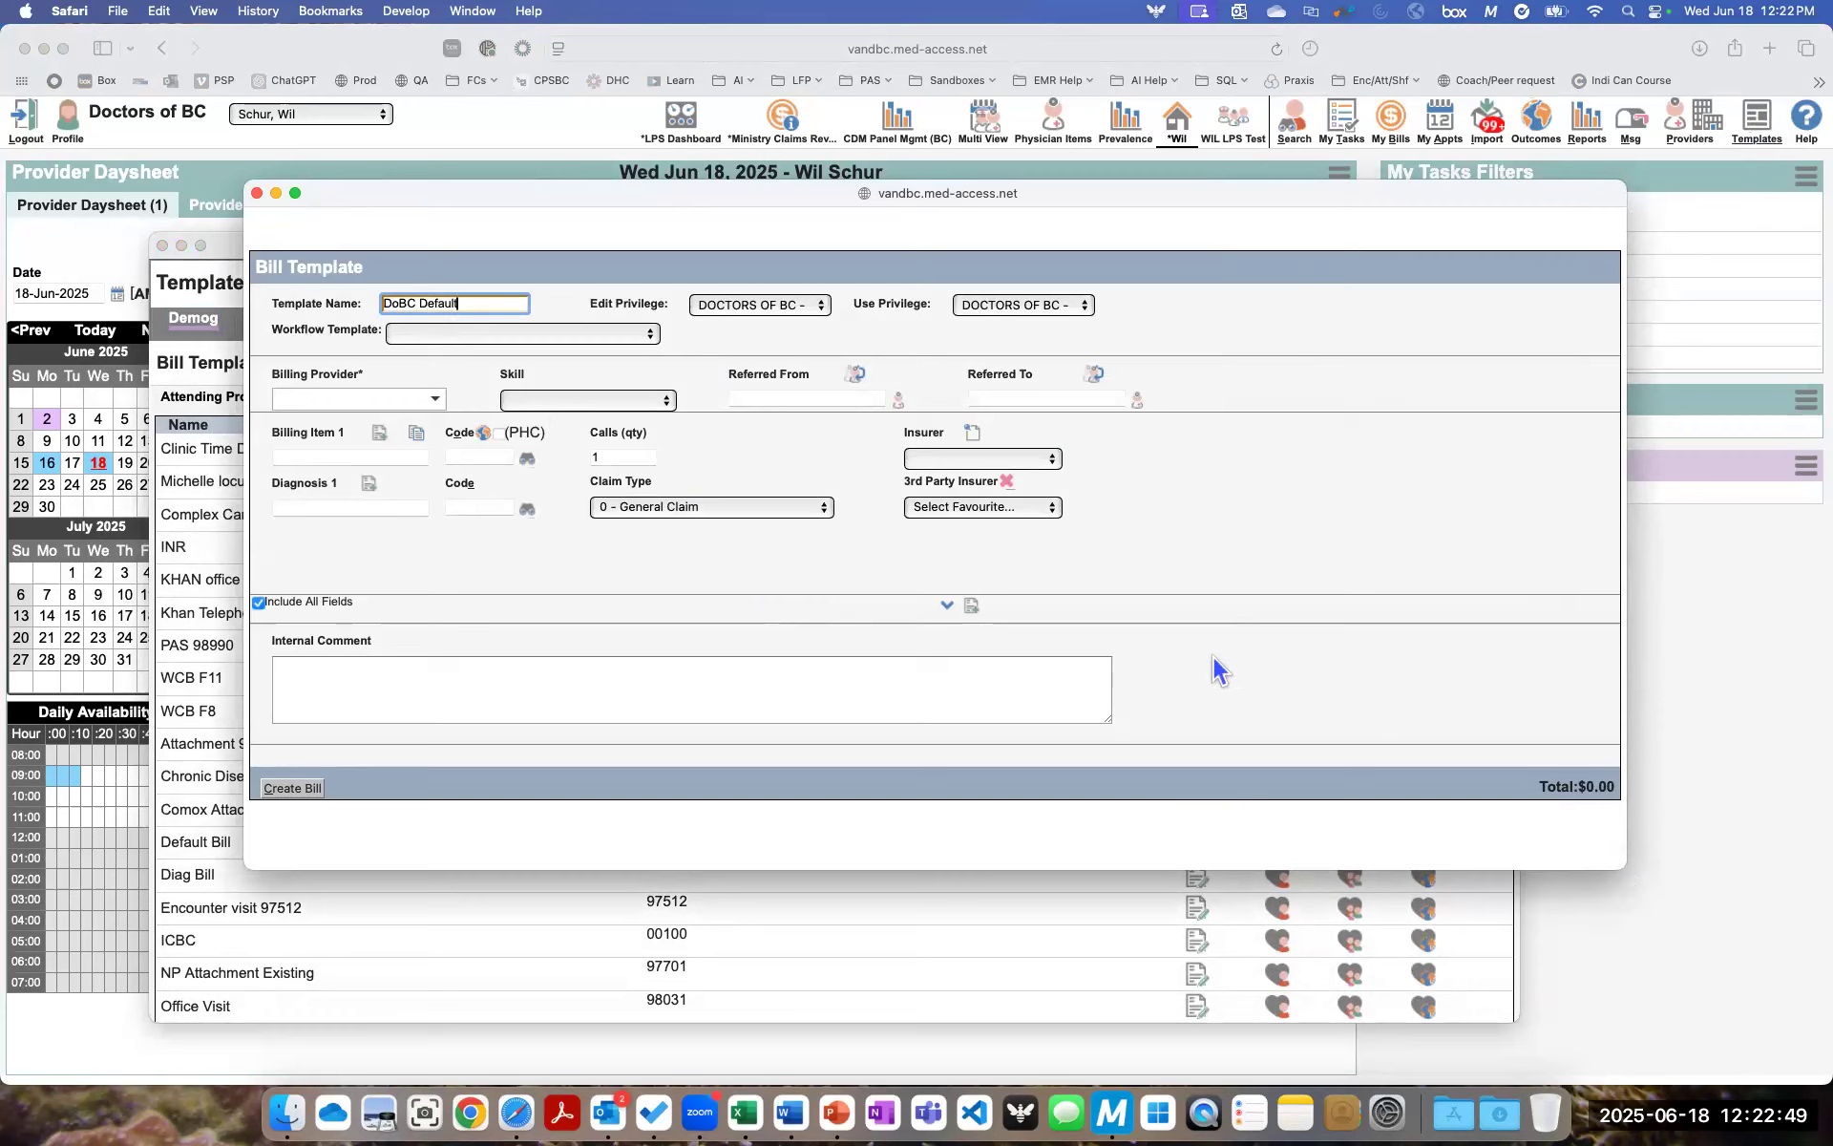
# - Expand the template's additional fields and set the location to L - Longitudinal Primary Care Practice and the MSP facility to DoBC Facility
pyautogui.click(948, 611)
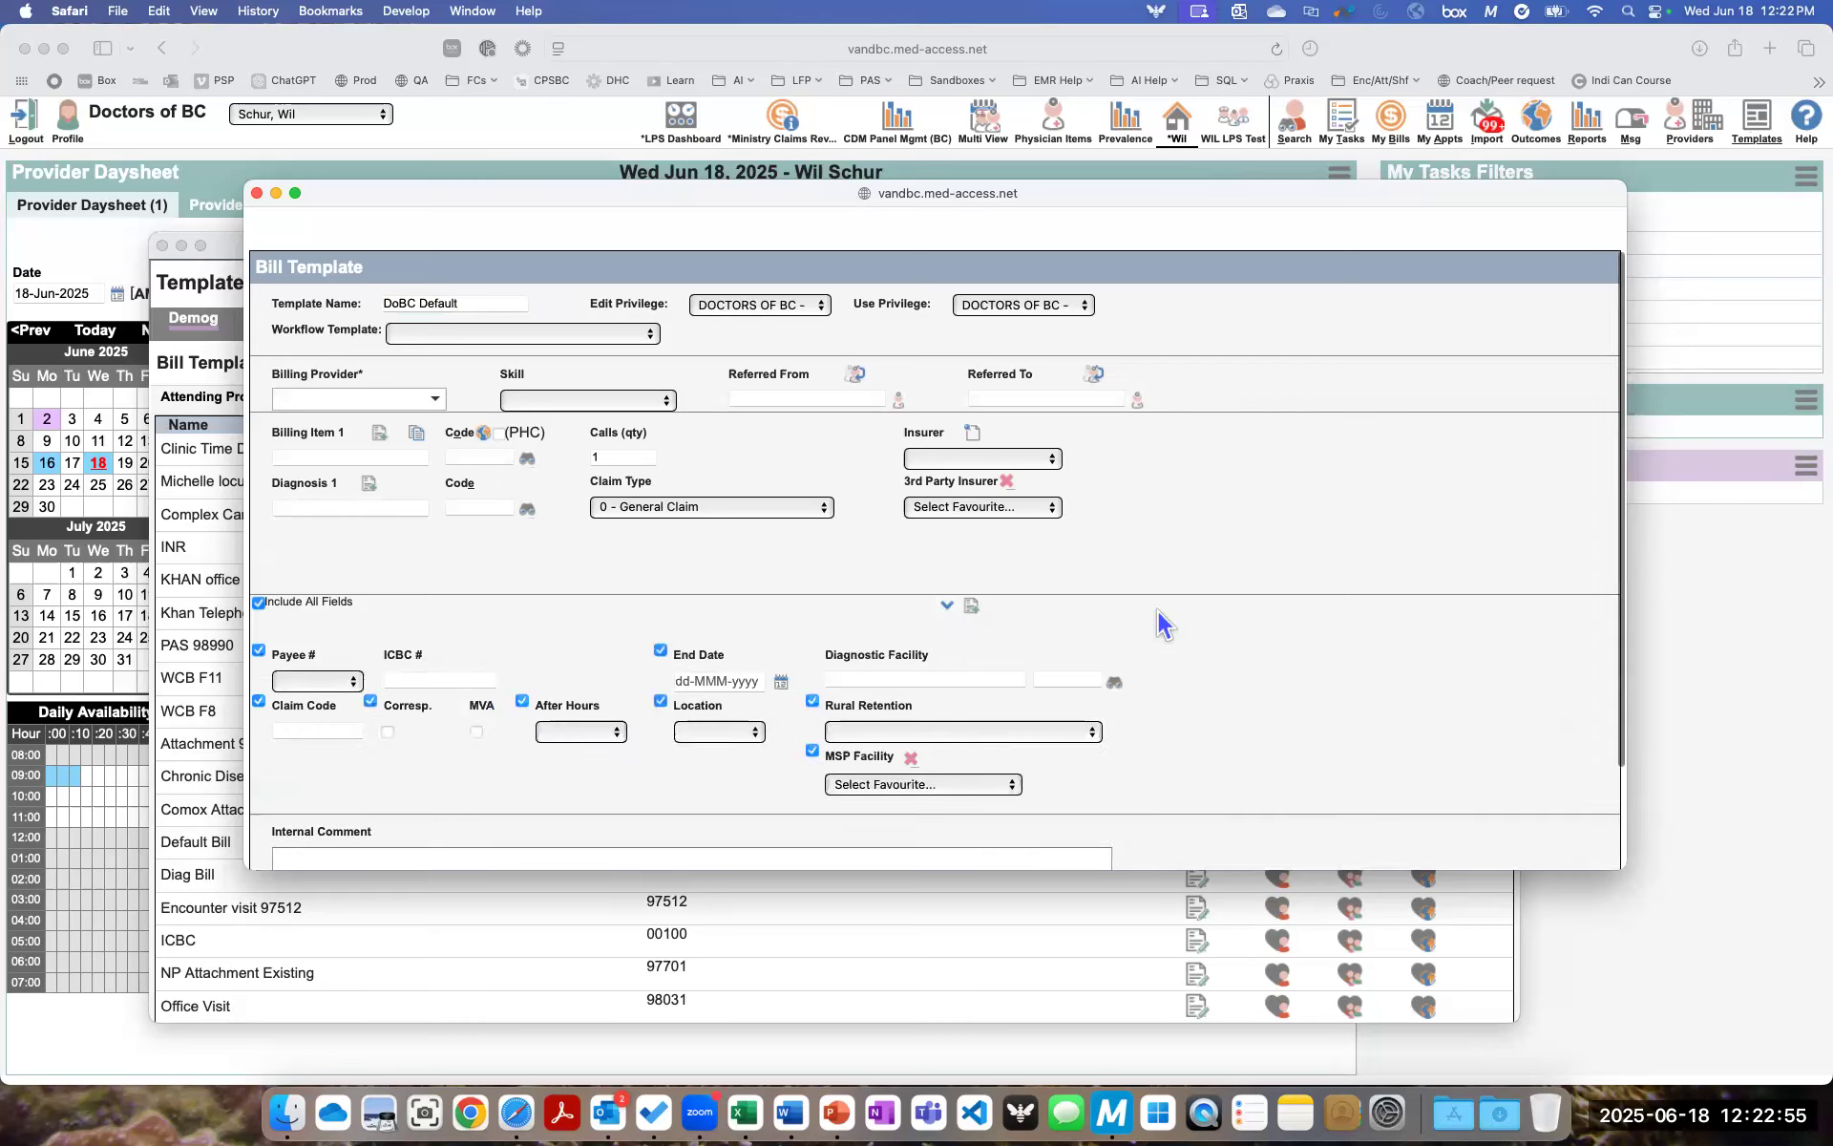
pyautogui.scroll(-1, 1163, 622)
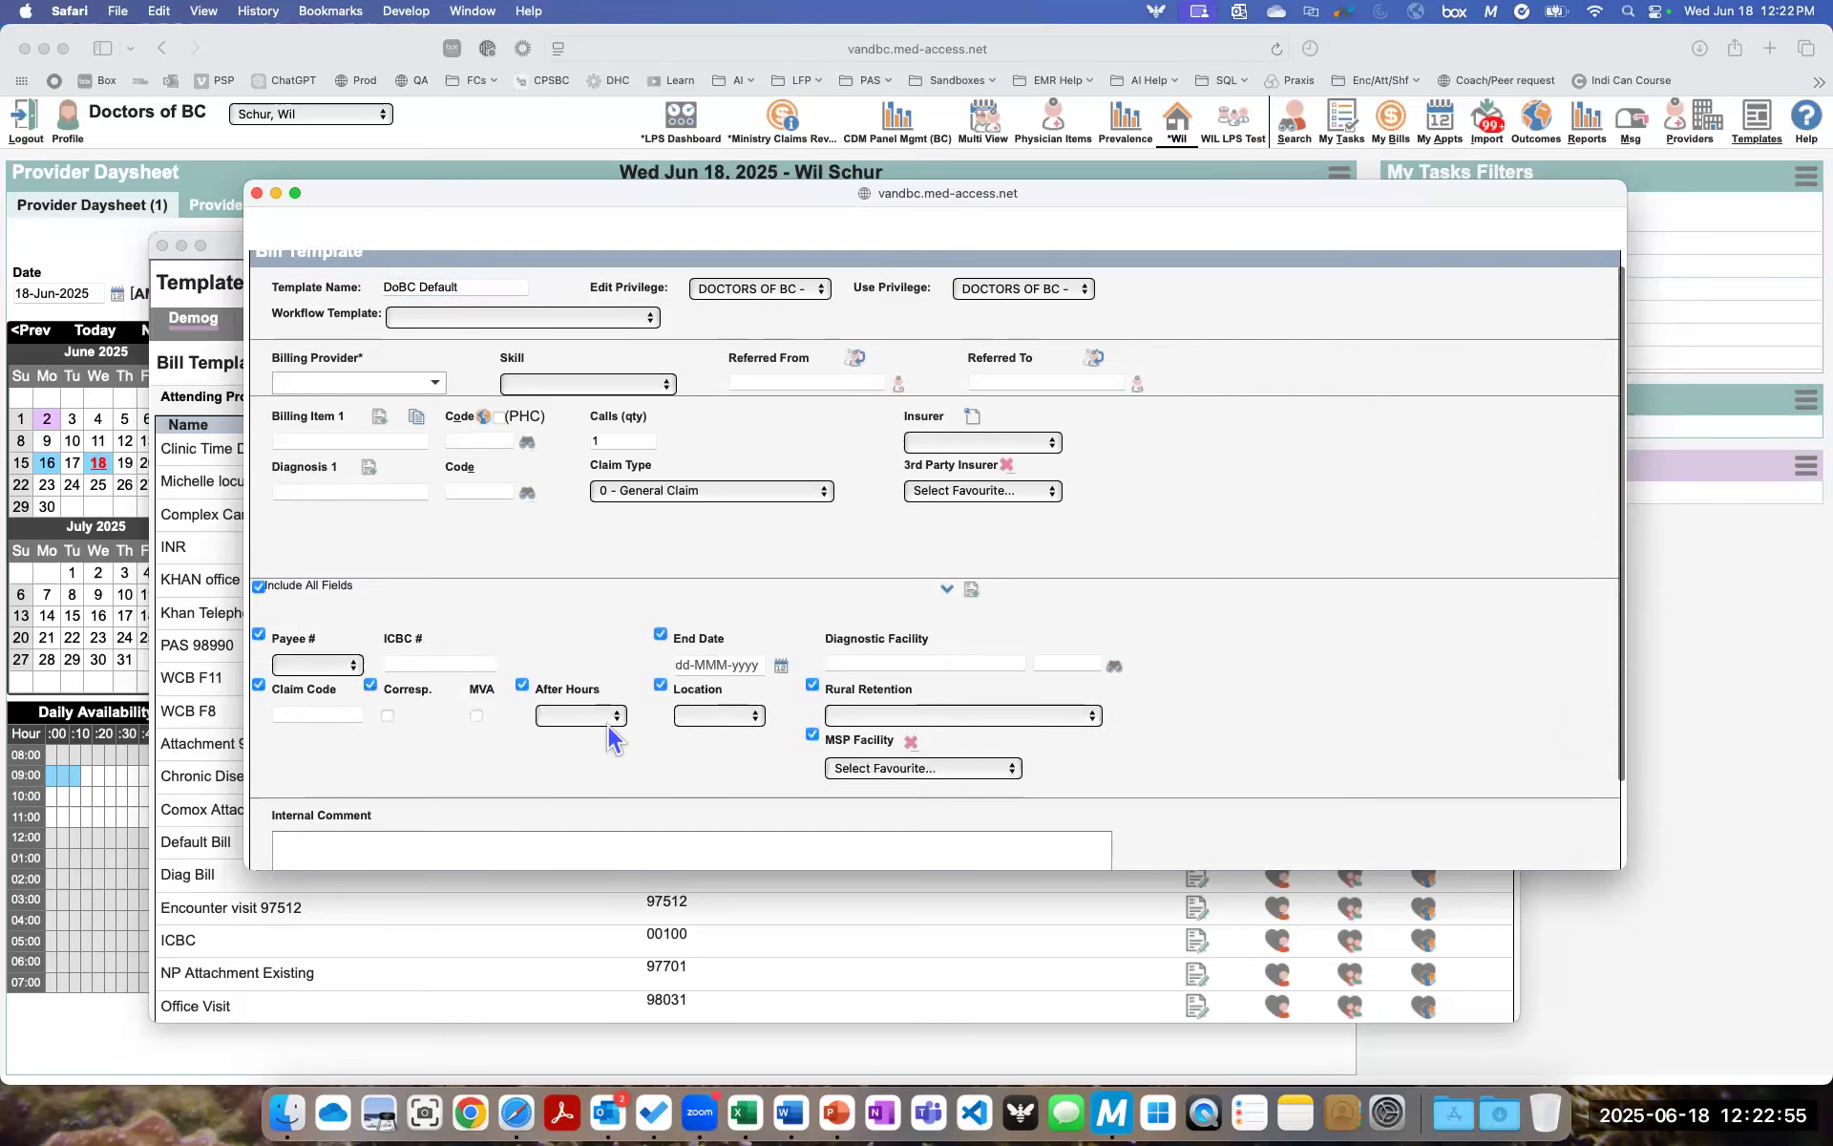
pyautogui.click(748, 725)
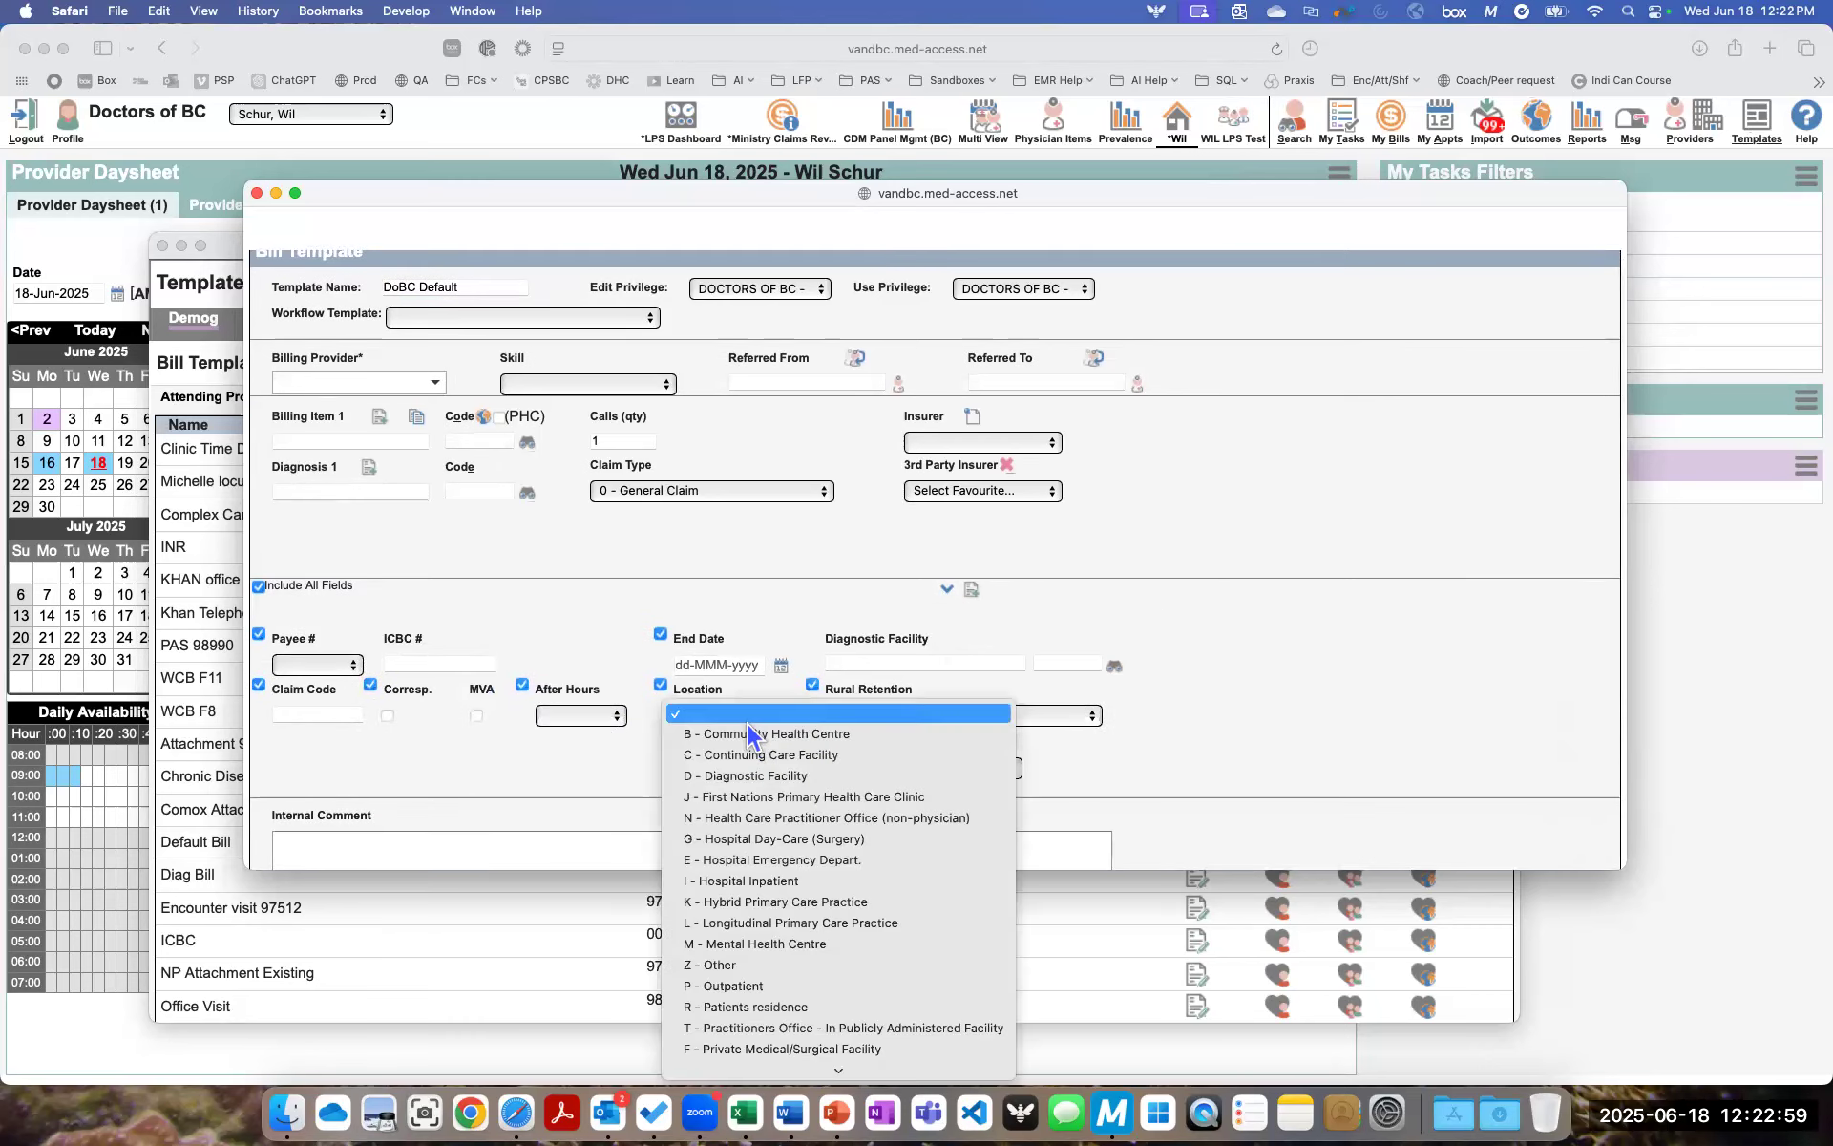
pyautogui.click(737, 923)
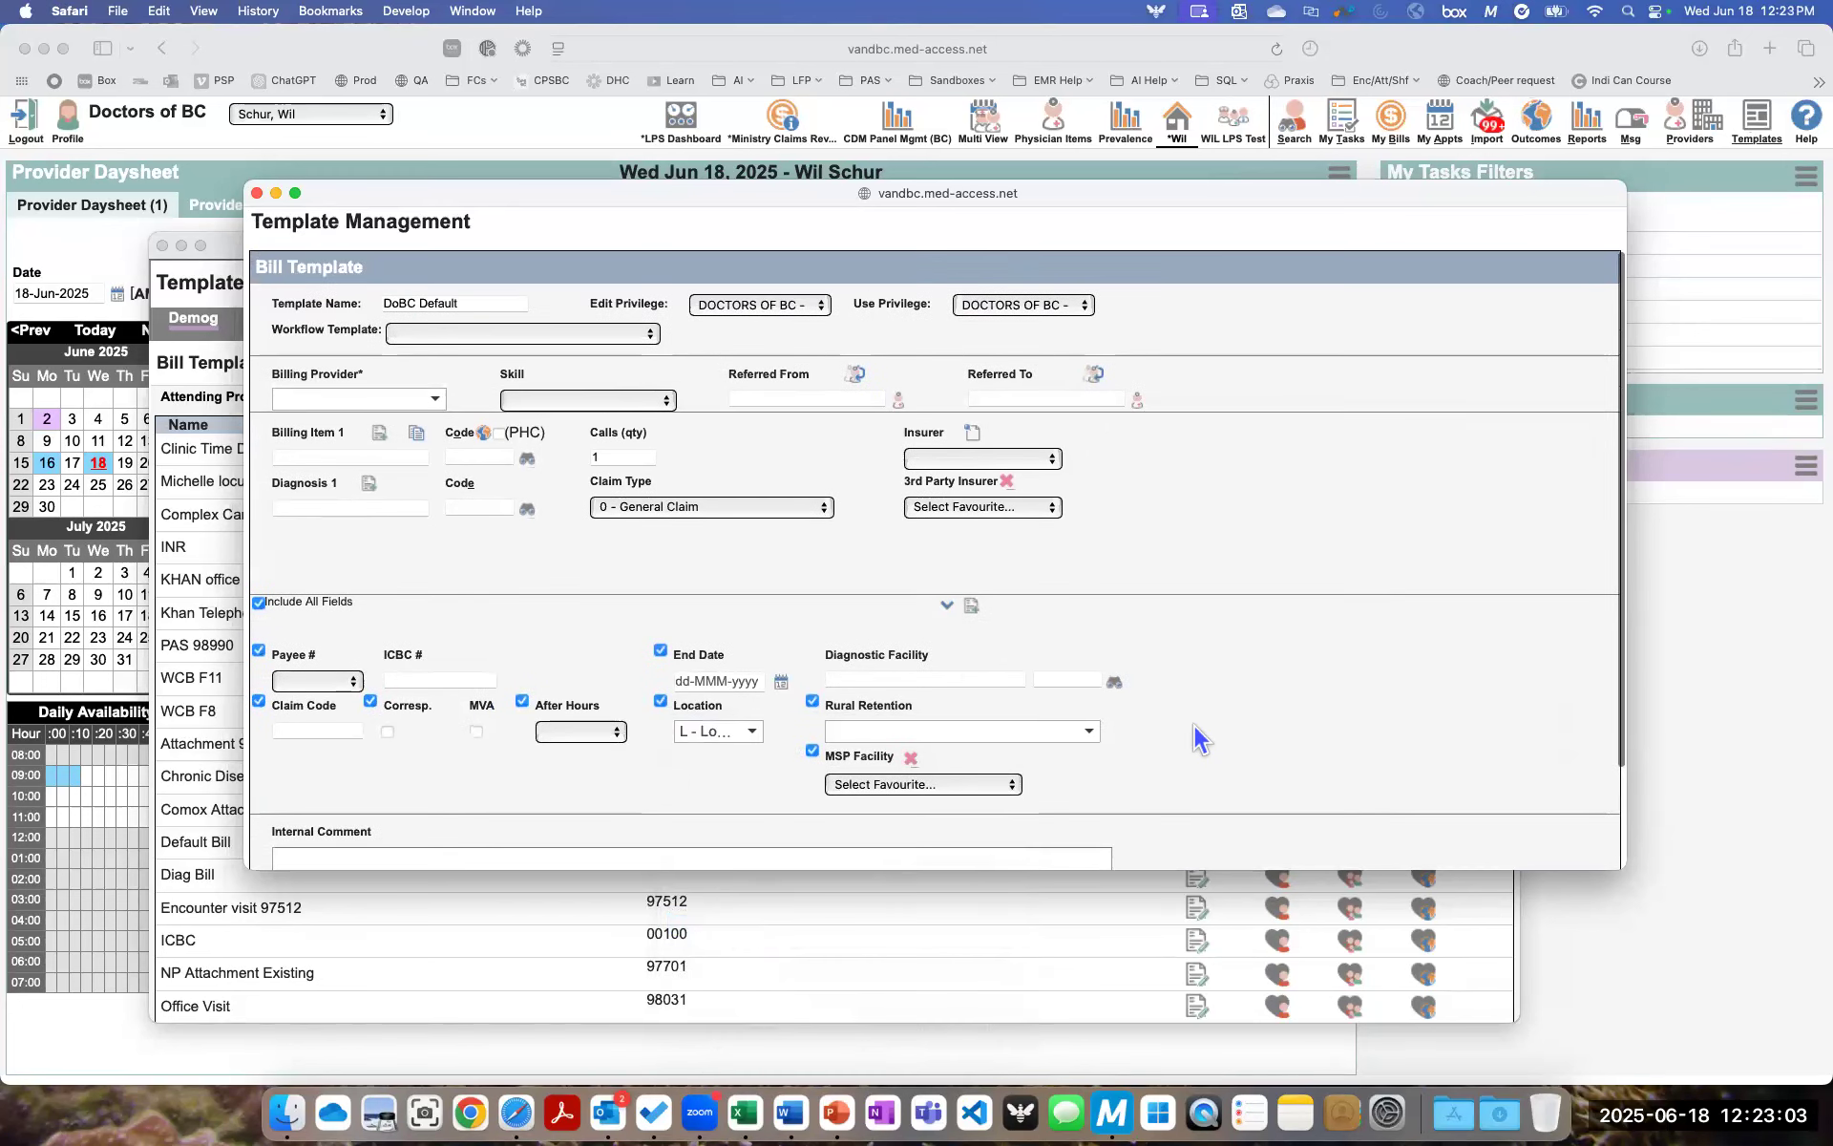
pyautogui.click(978, 783)
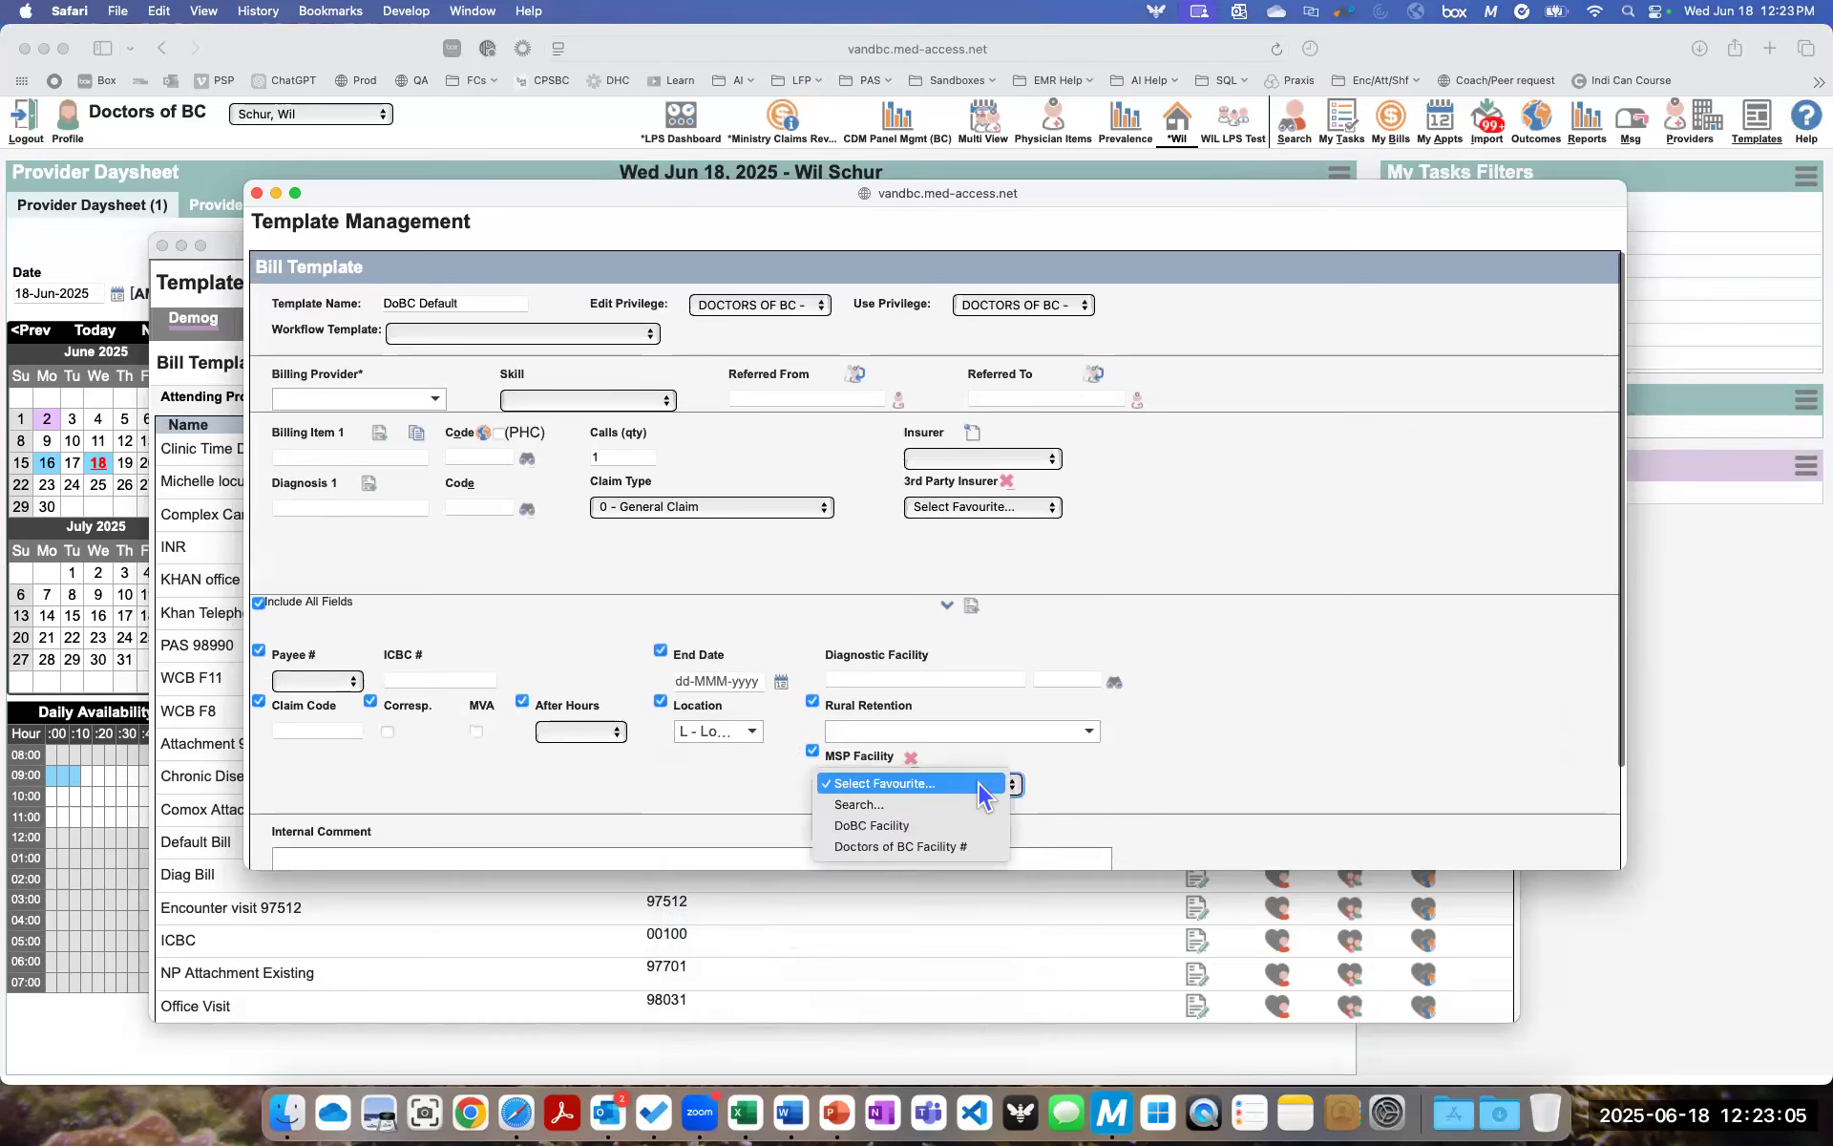
pyautogui.click(924, 825)
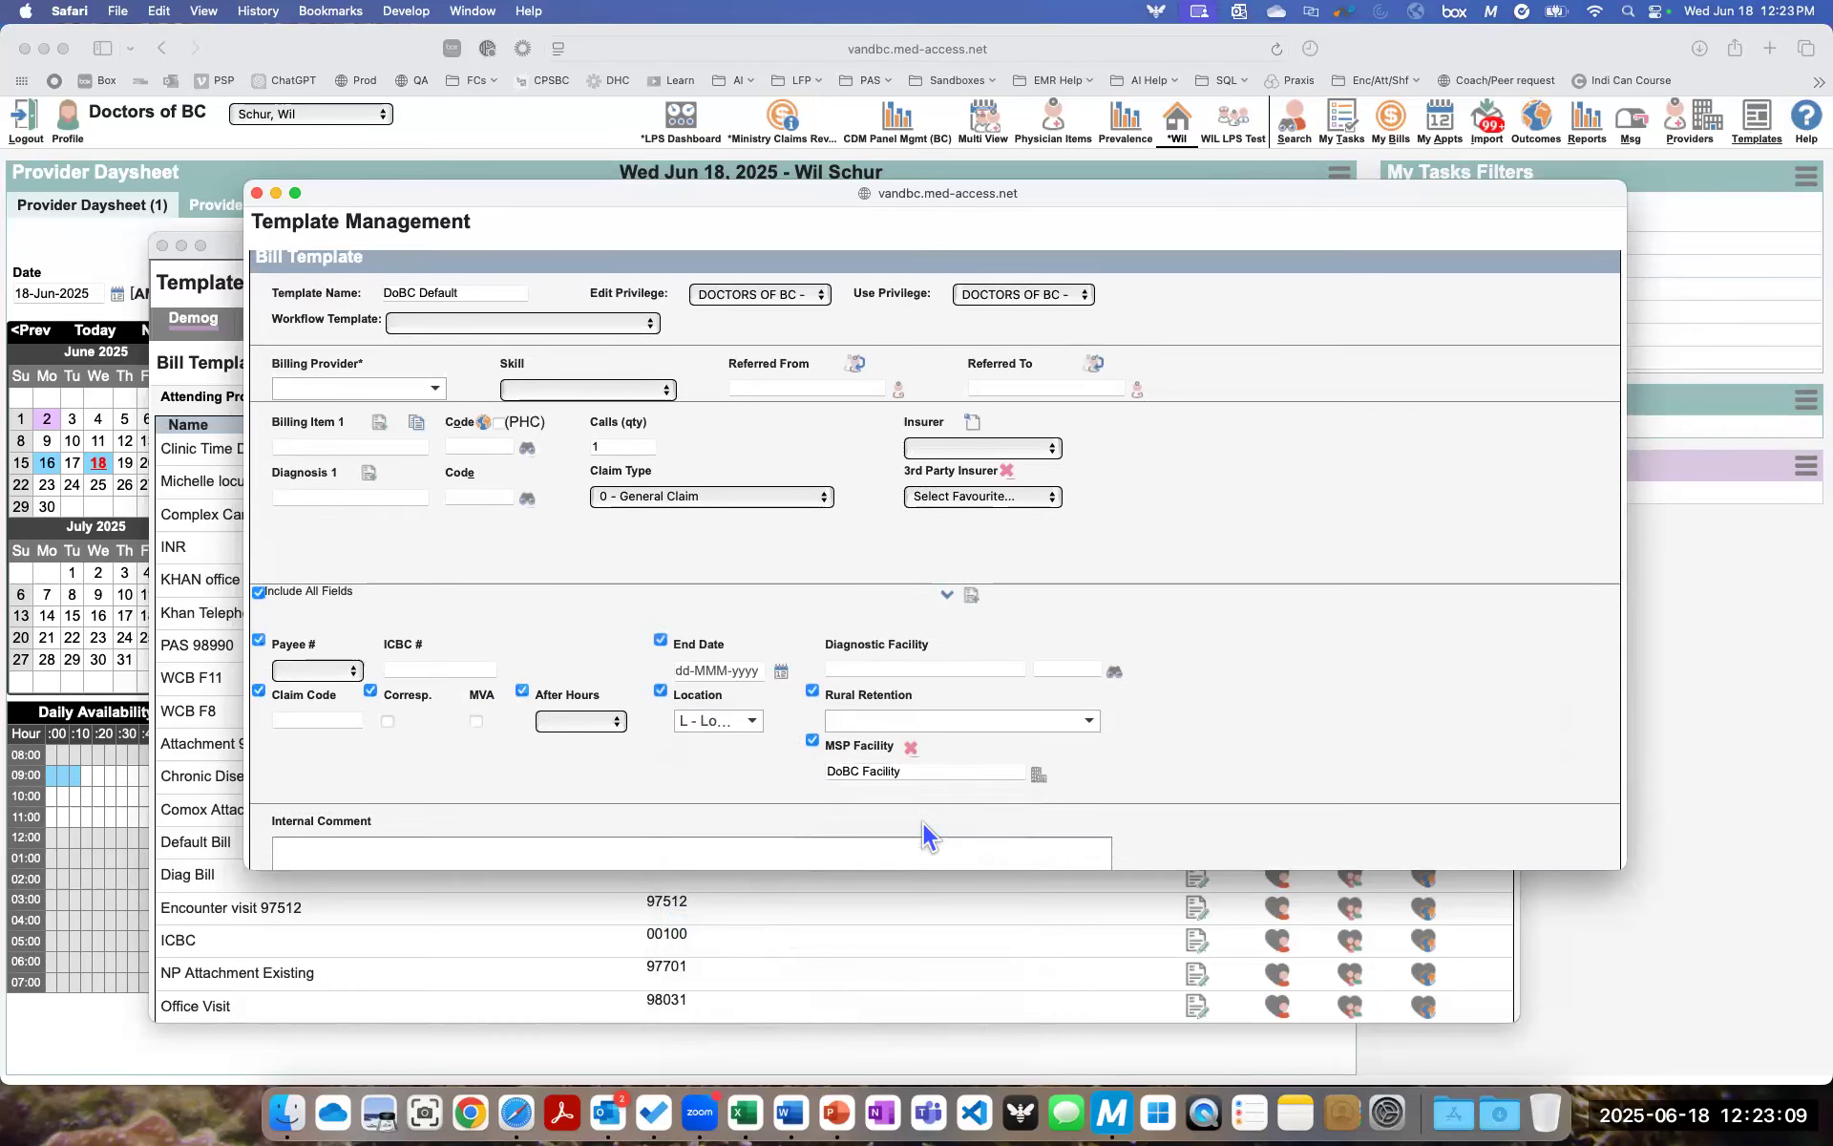
# - View the Rural Retention community choices without selecting one, and create the bill template
pyautogui.click(1057, 736)
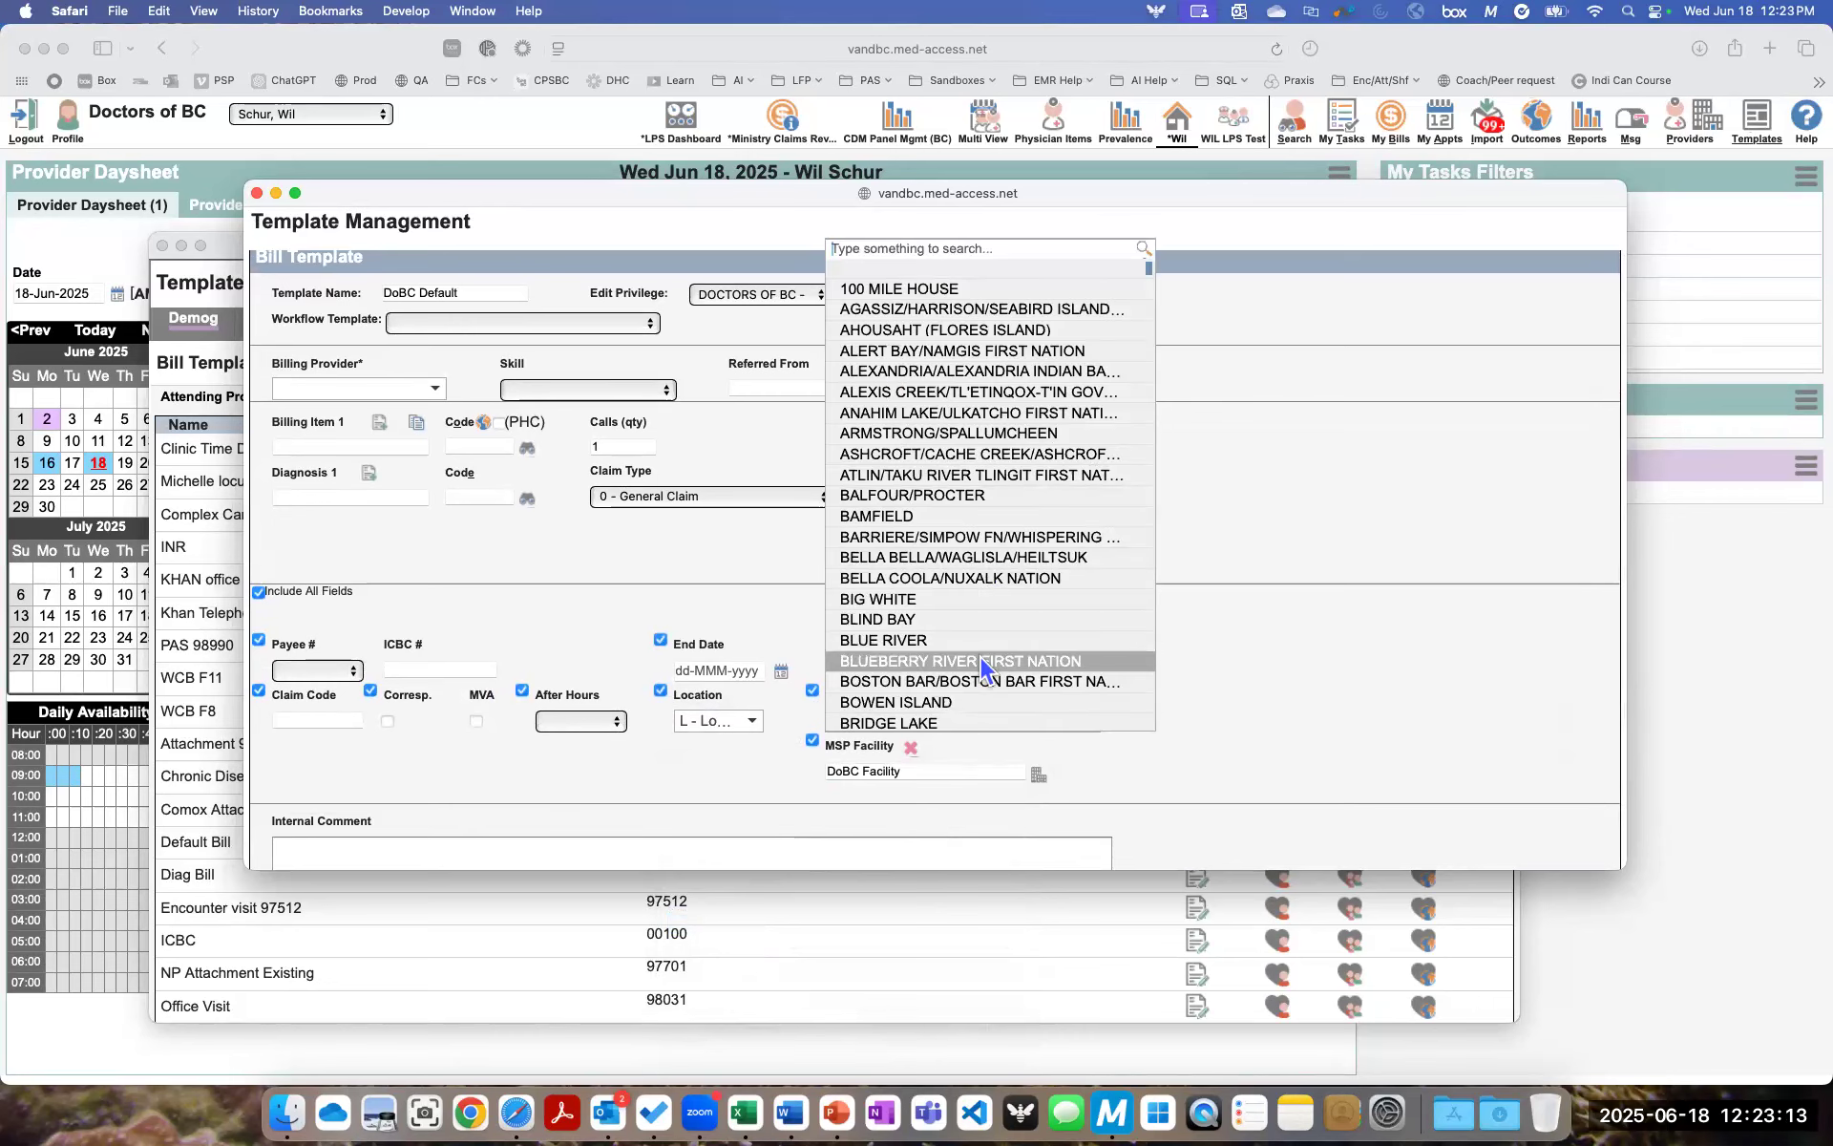
pyautogui.click(1240, 634)
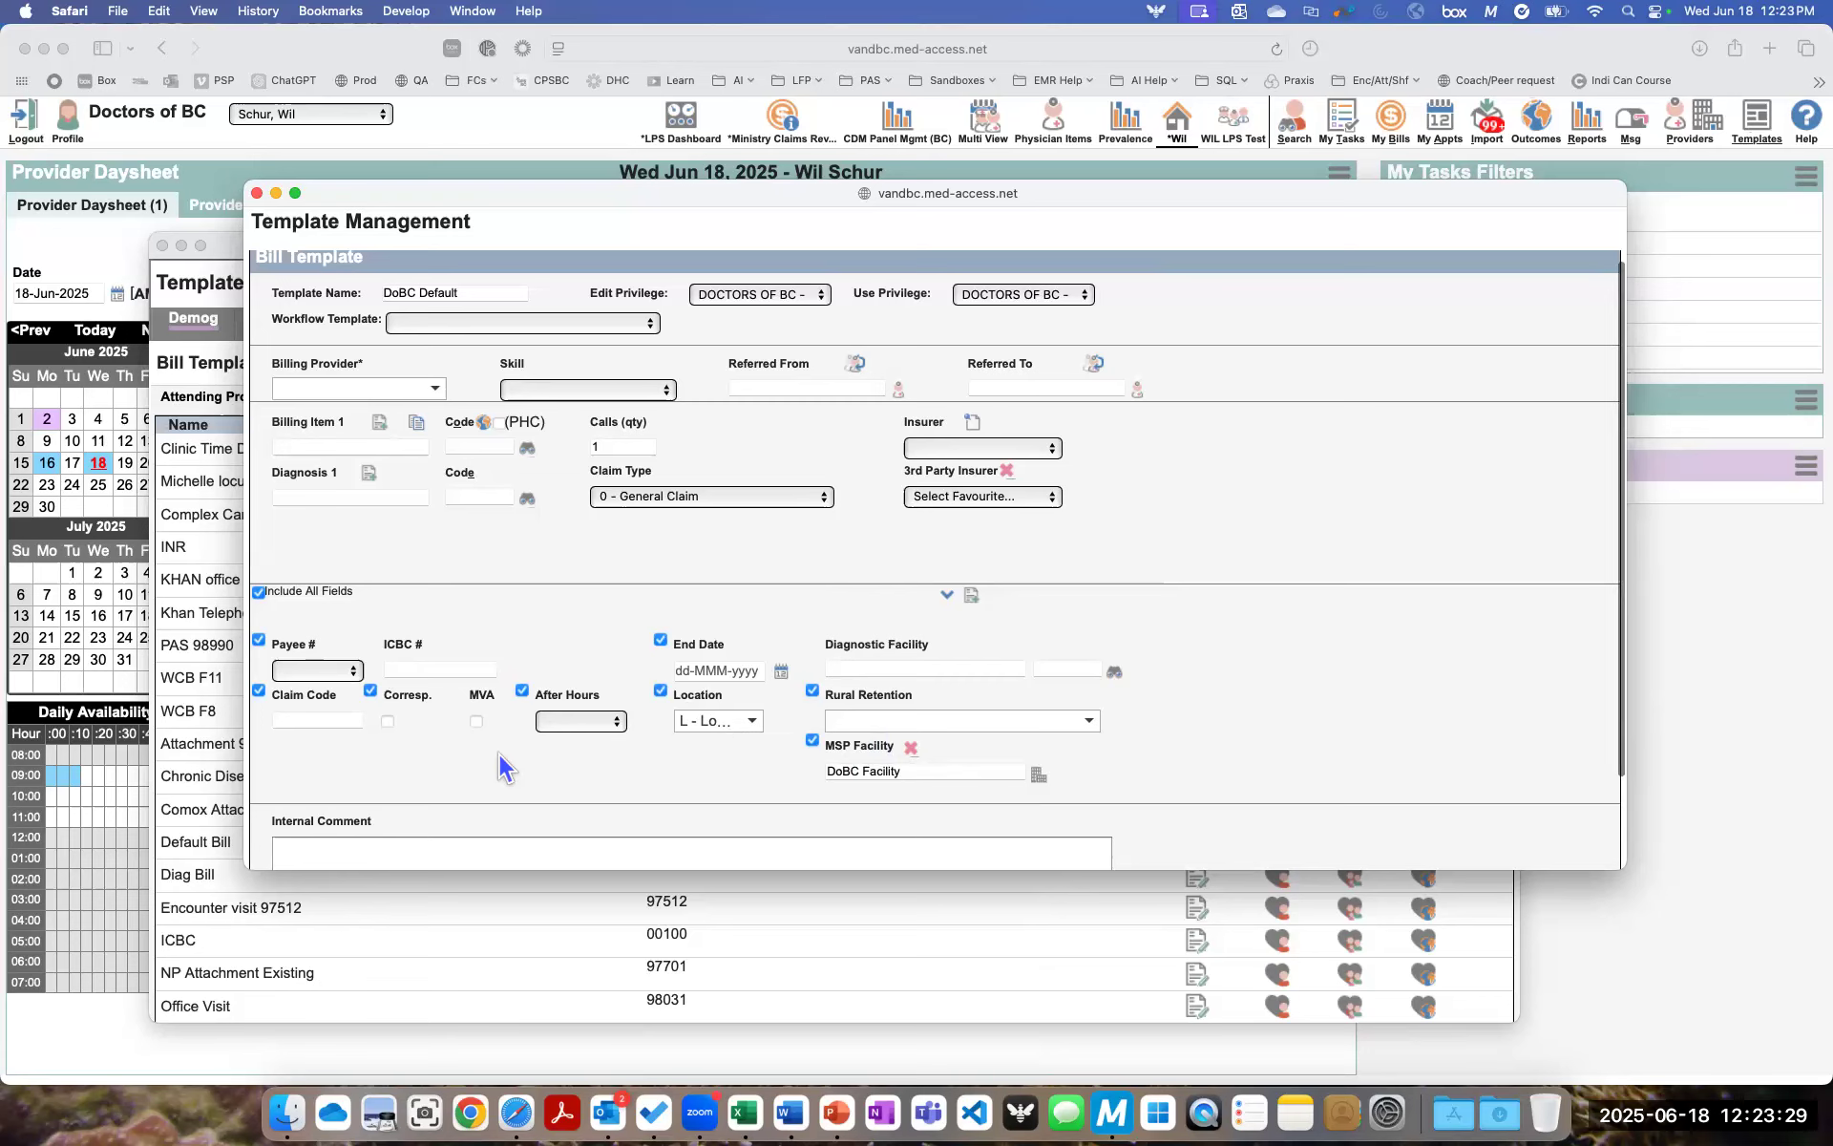
pyautogui.scroll(-3, 498, 755)
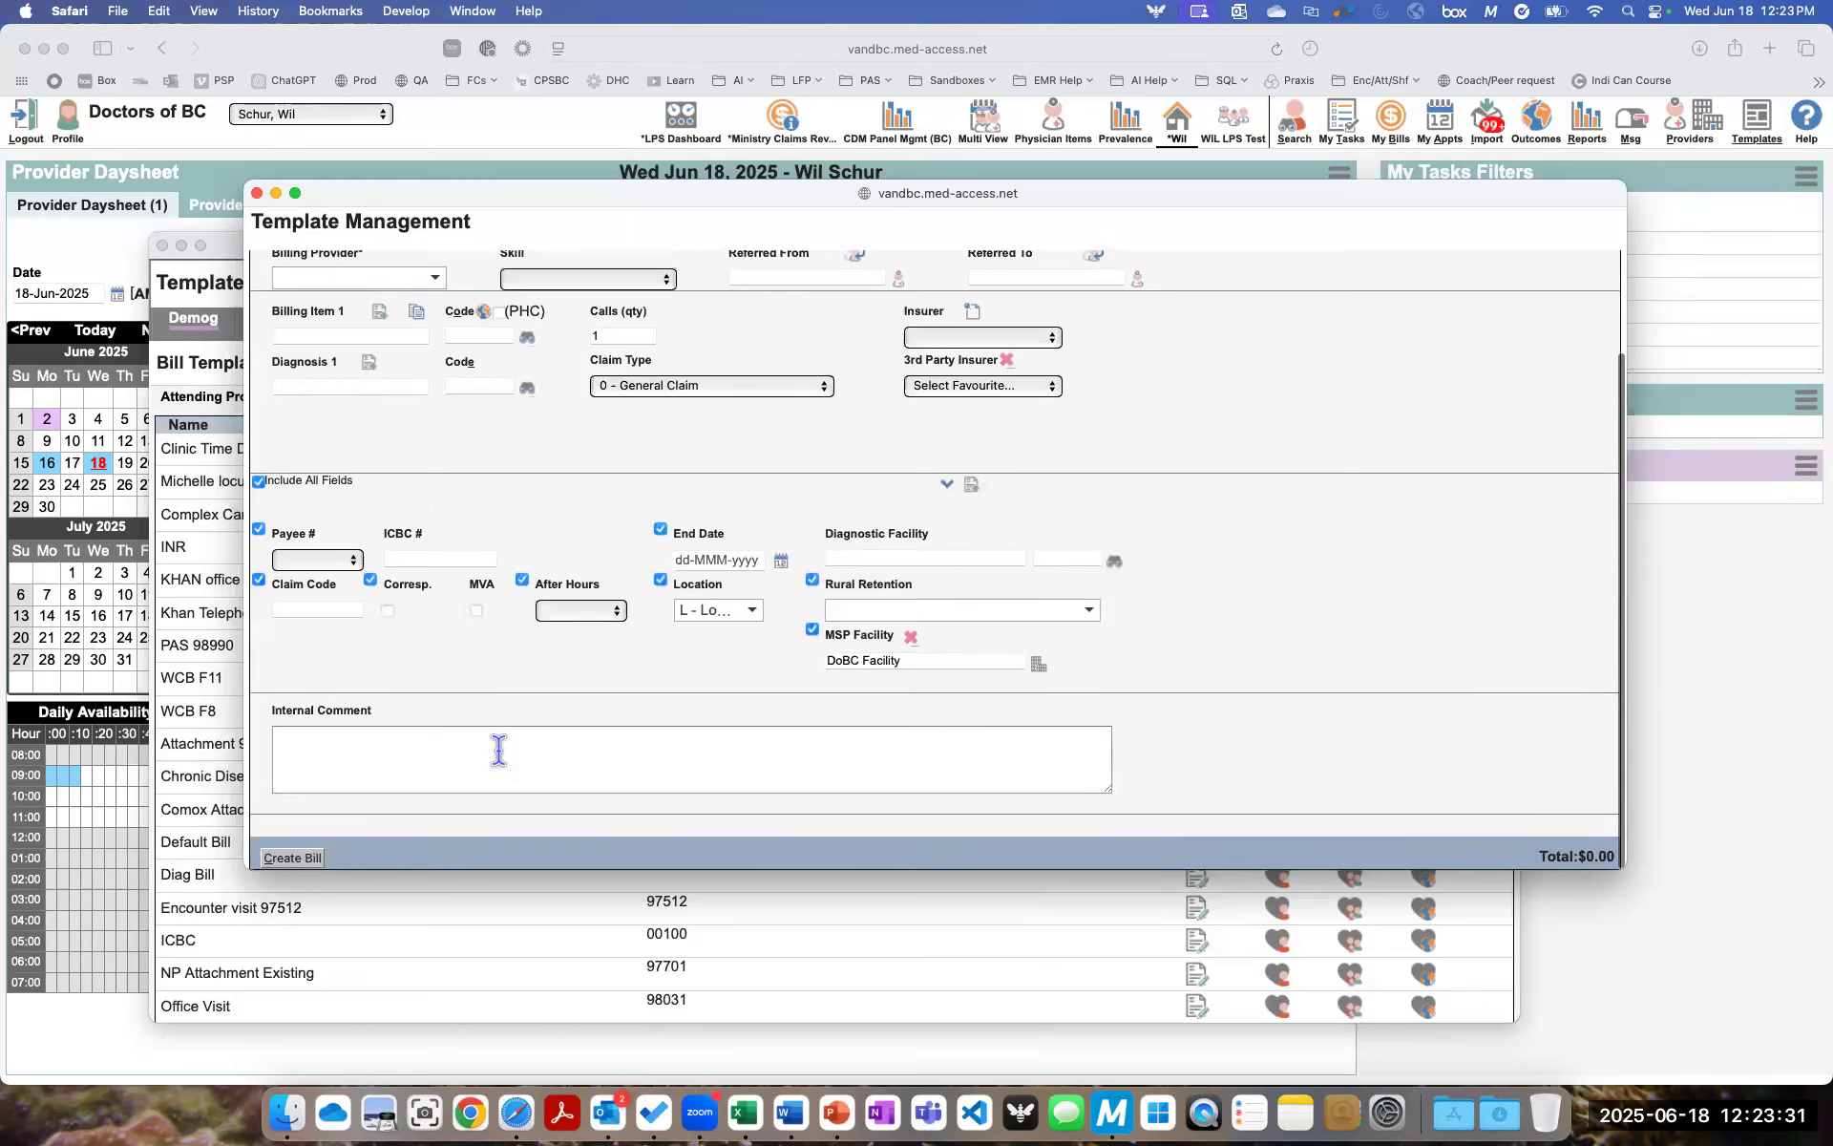
pyautogui.click(305, 859)
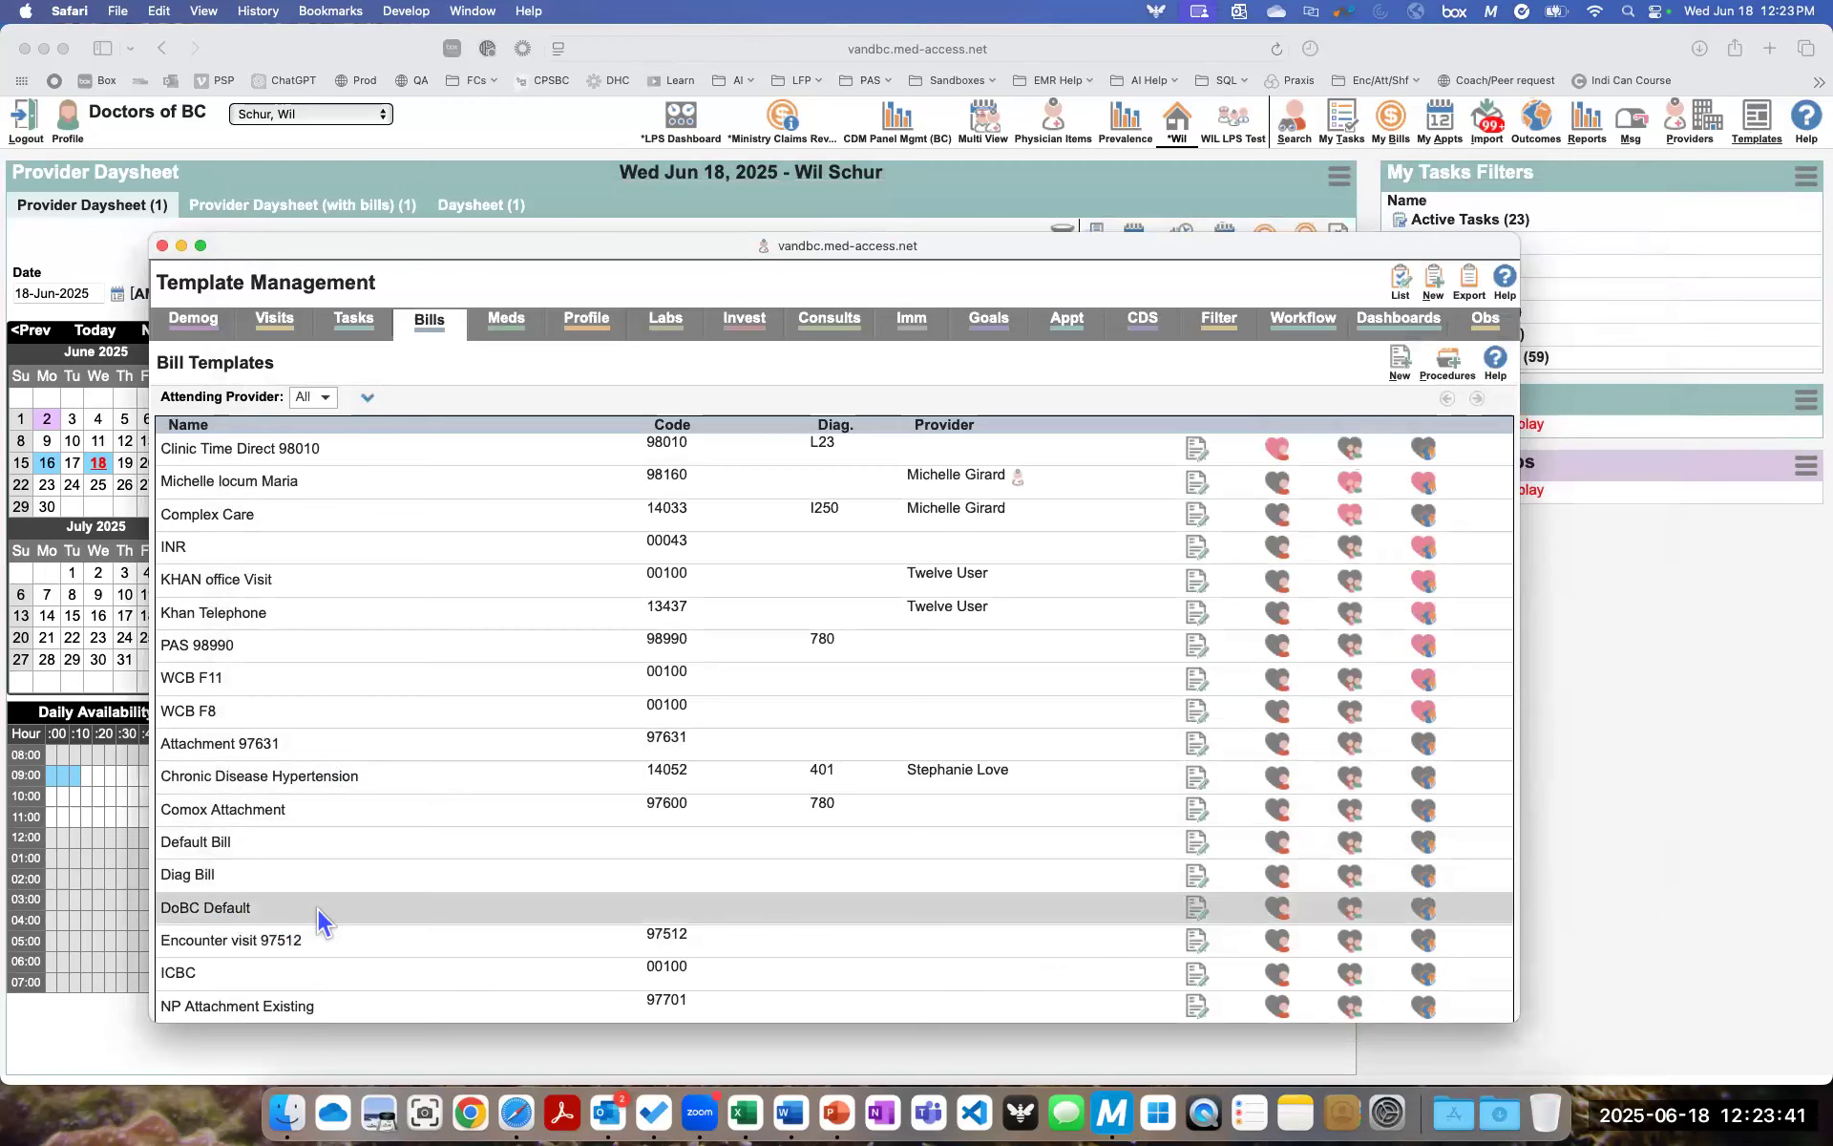
# - Mark the DoBC Default template as a user favourite and close the template management and patient search windows
pyautogui.click(1279, 909)
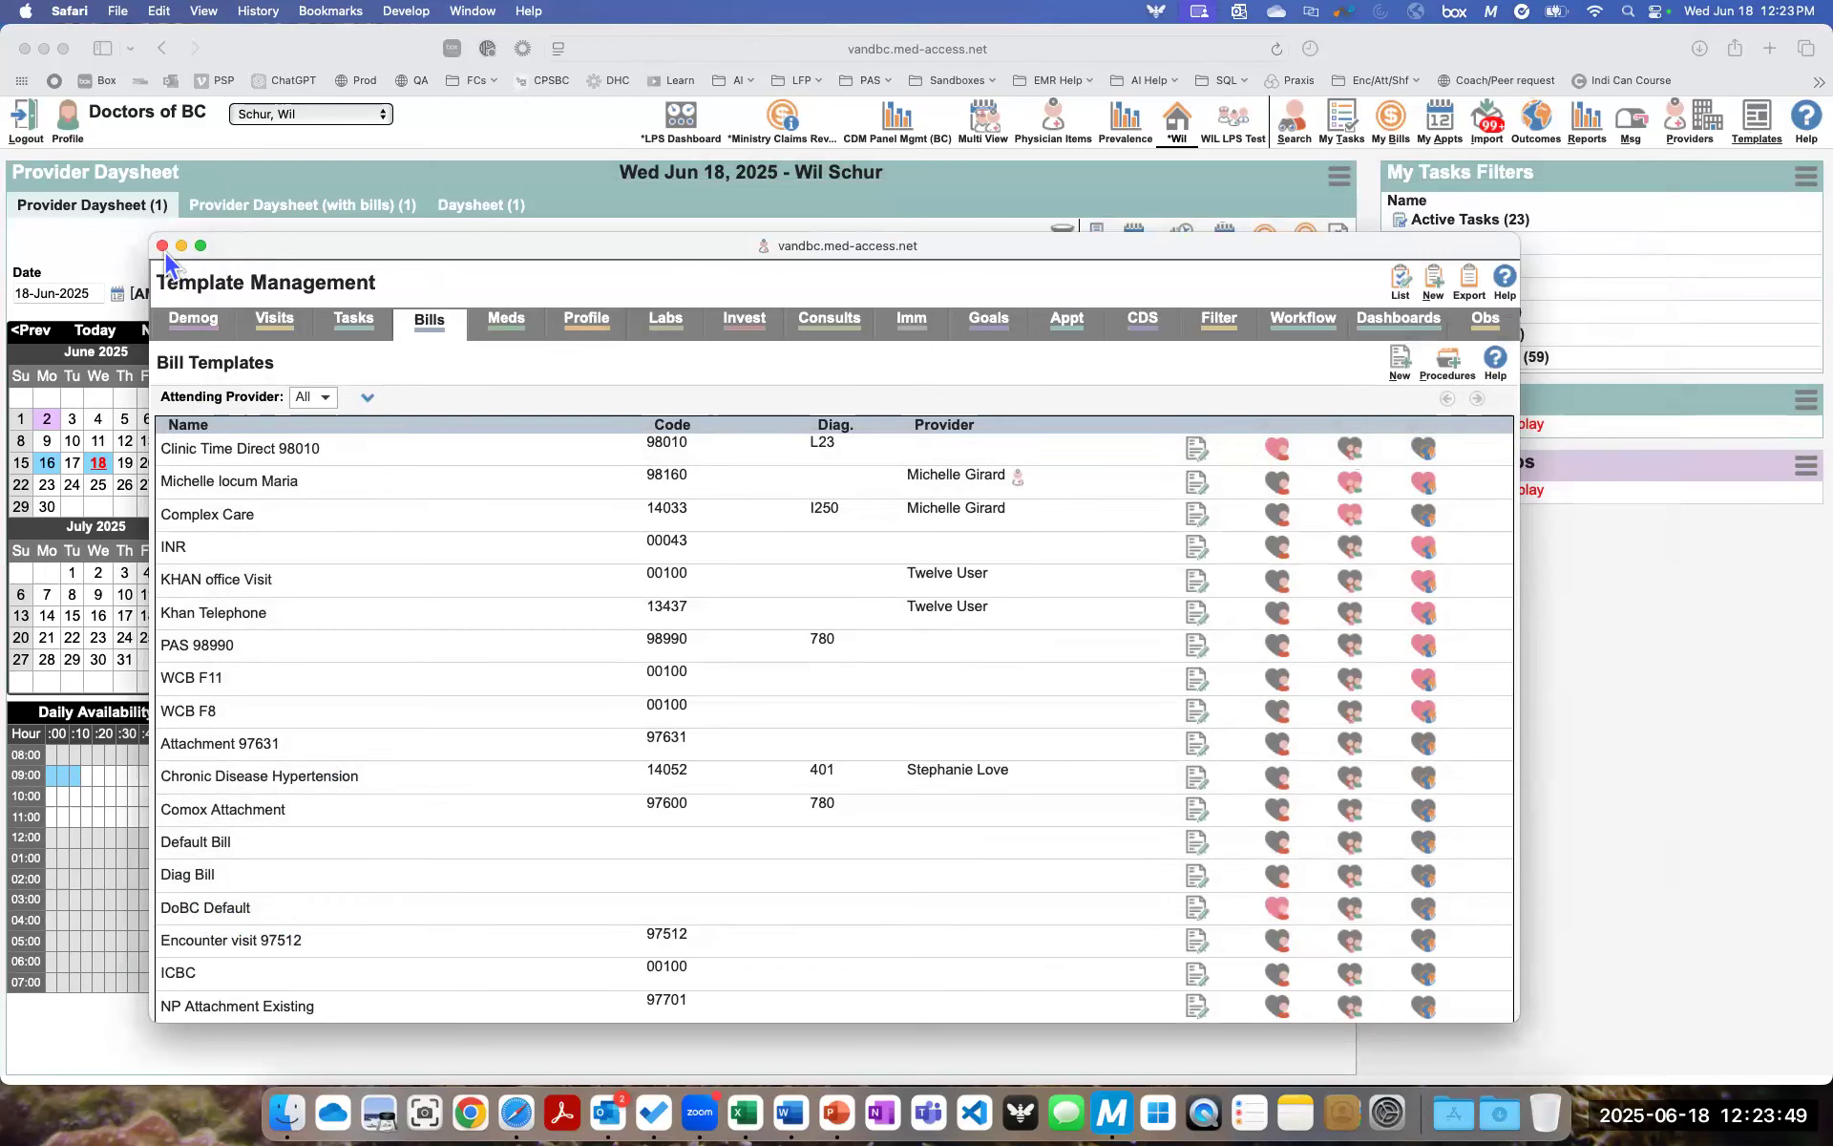
pyautogui.click(163, 247)
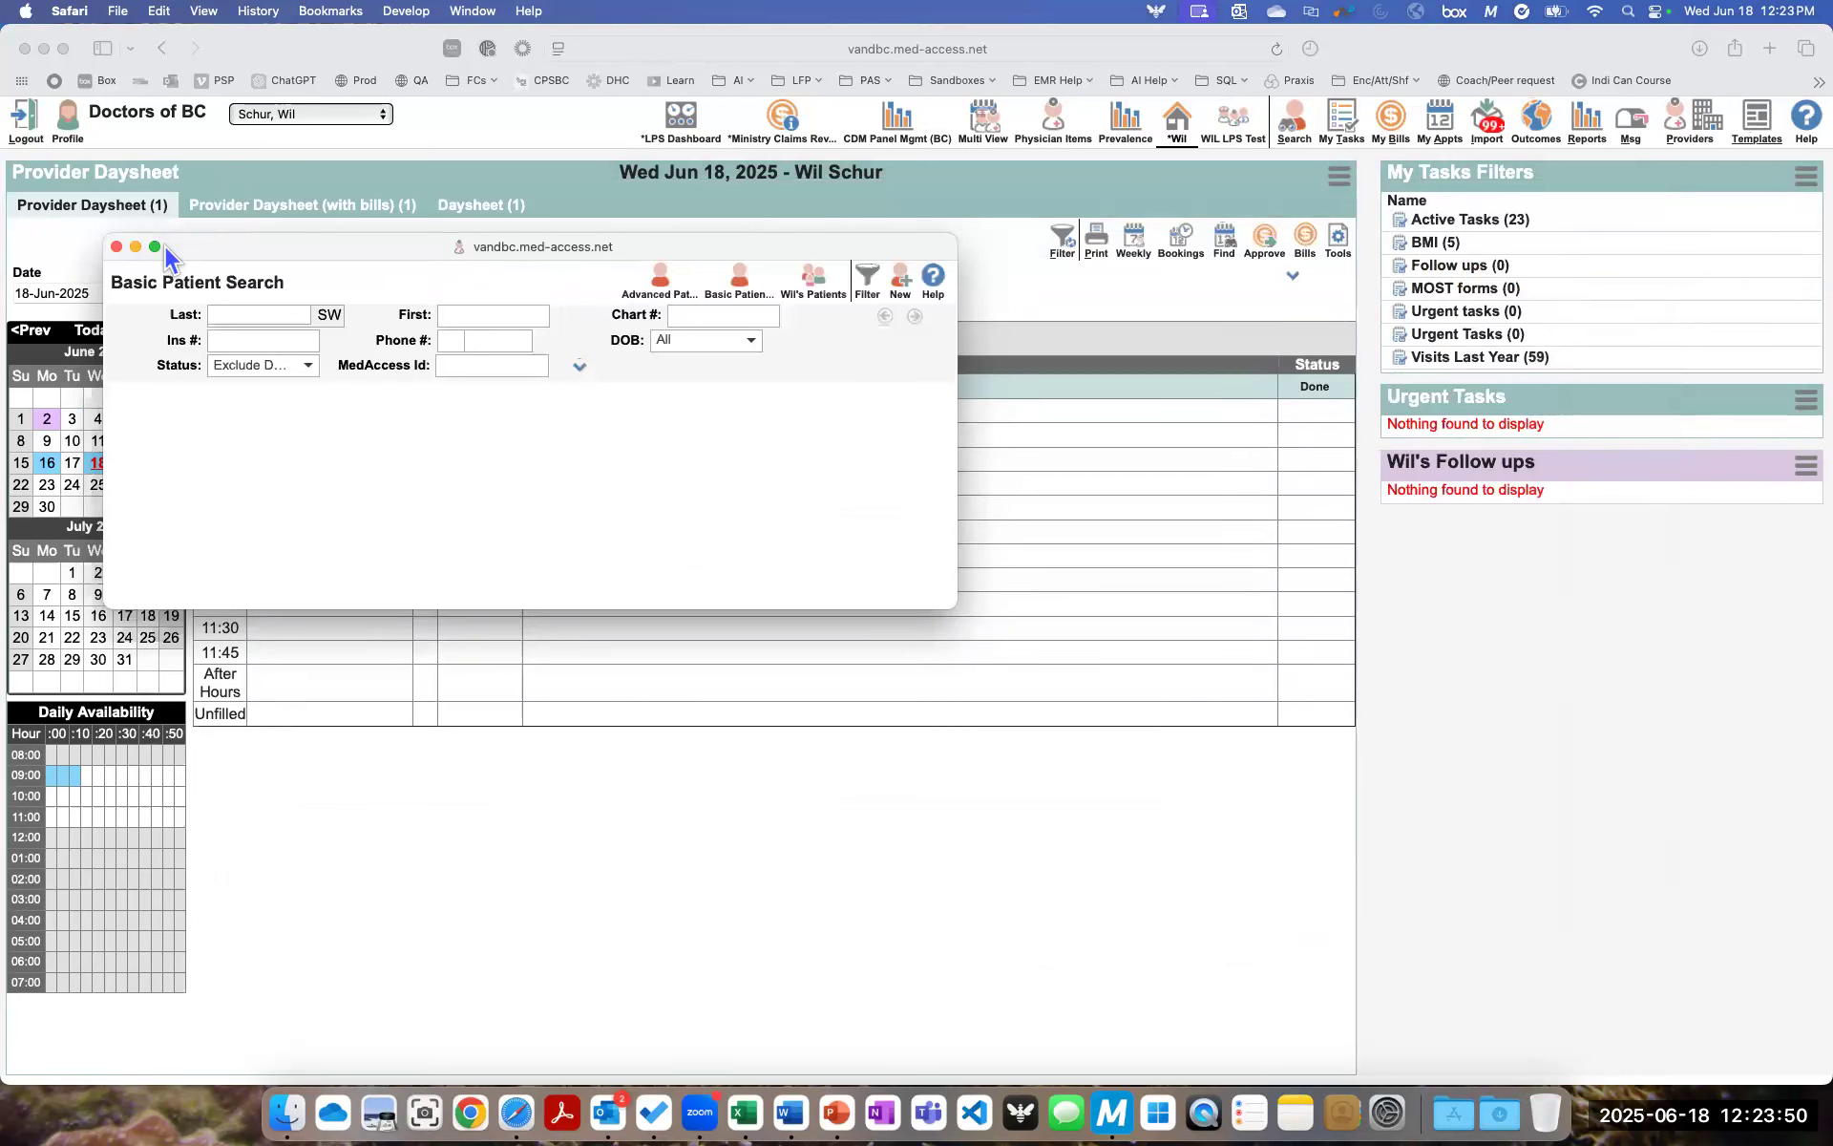
pyautogui.click(117, 246)
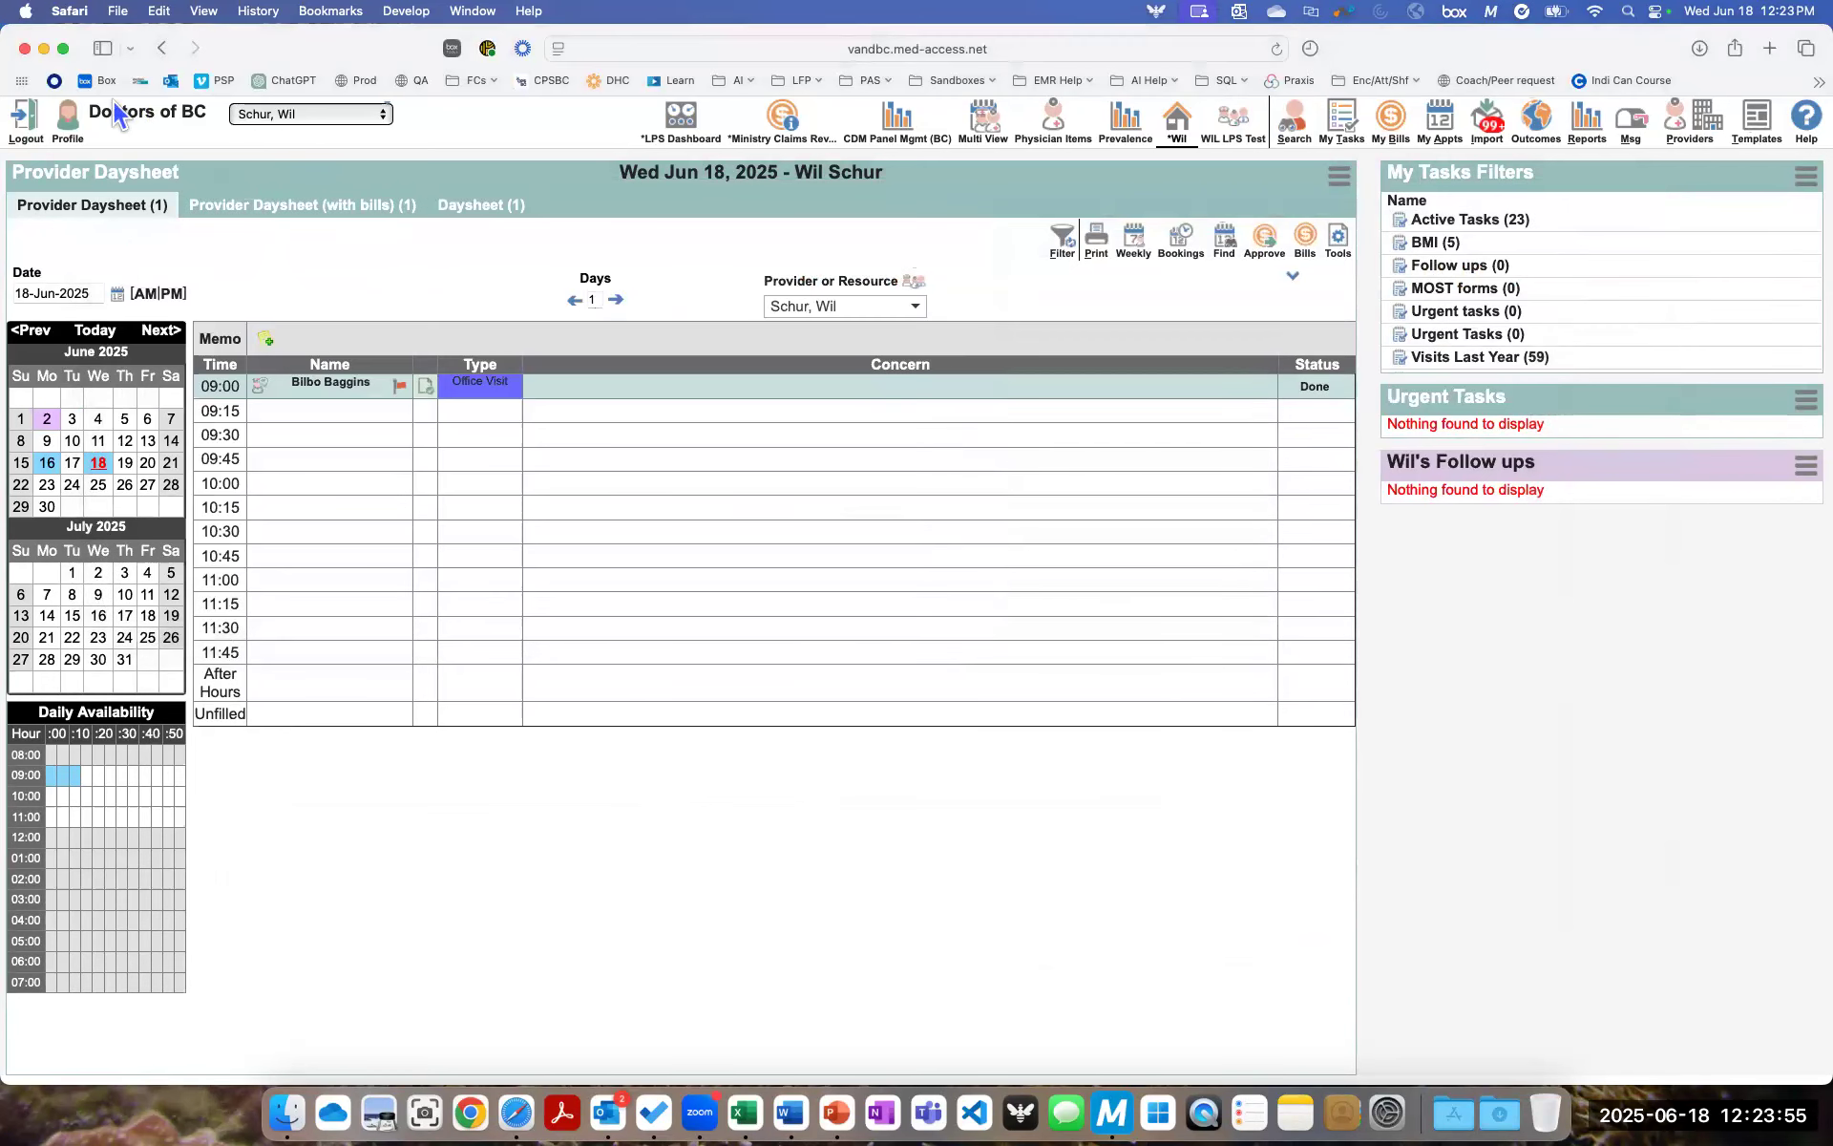
# - Set the default bill template in the own user profile to DoBC Default and save the settings
pyautogui.click(72, 134)
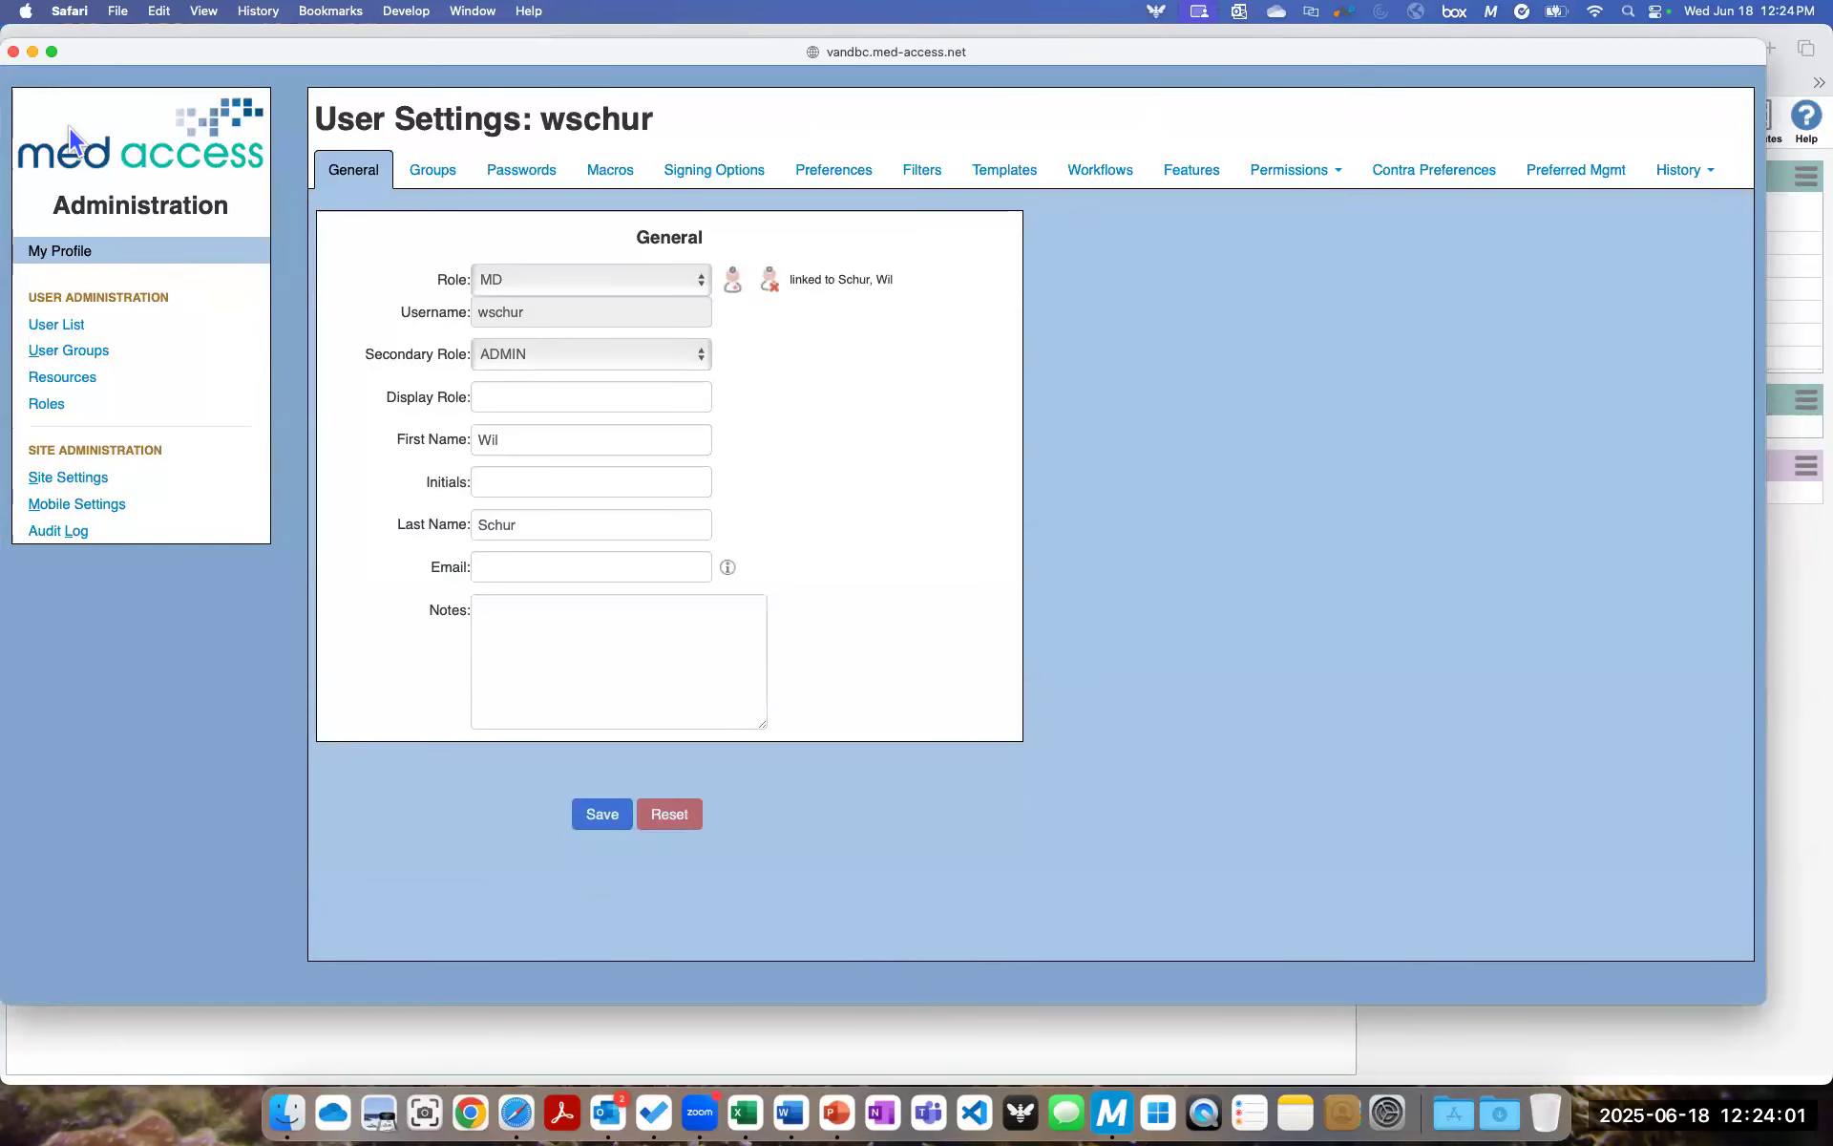
pyautogui.click(1019, 181)
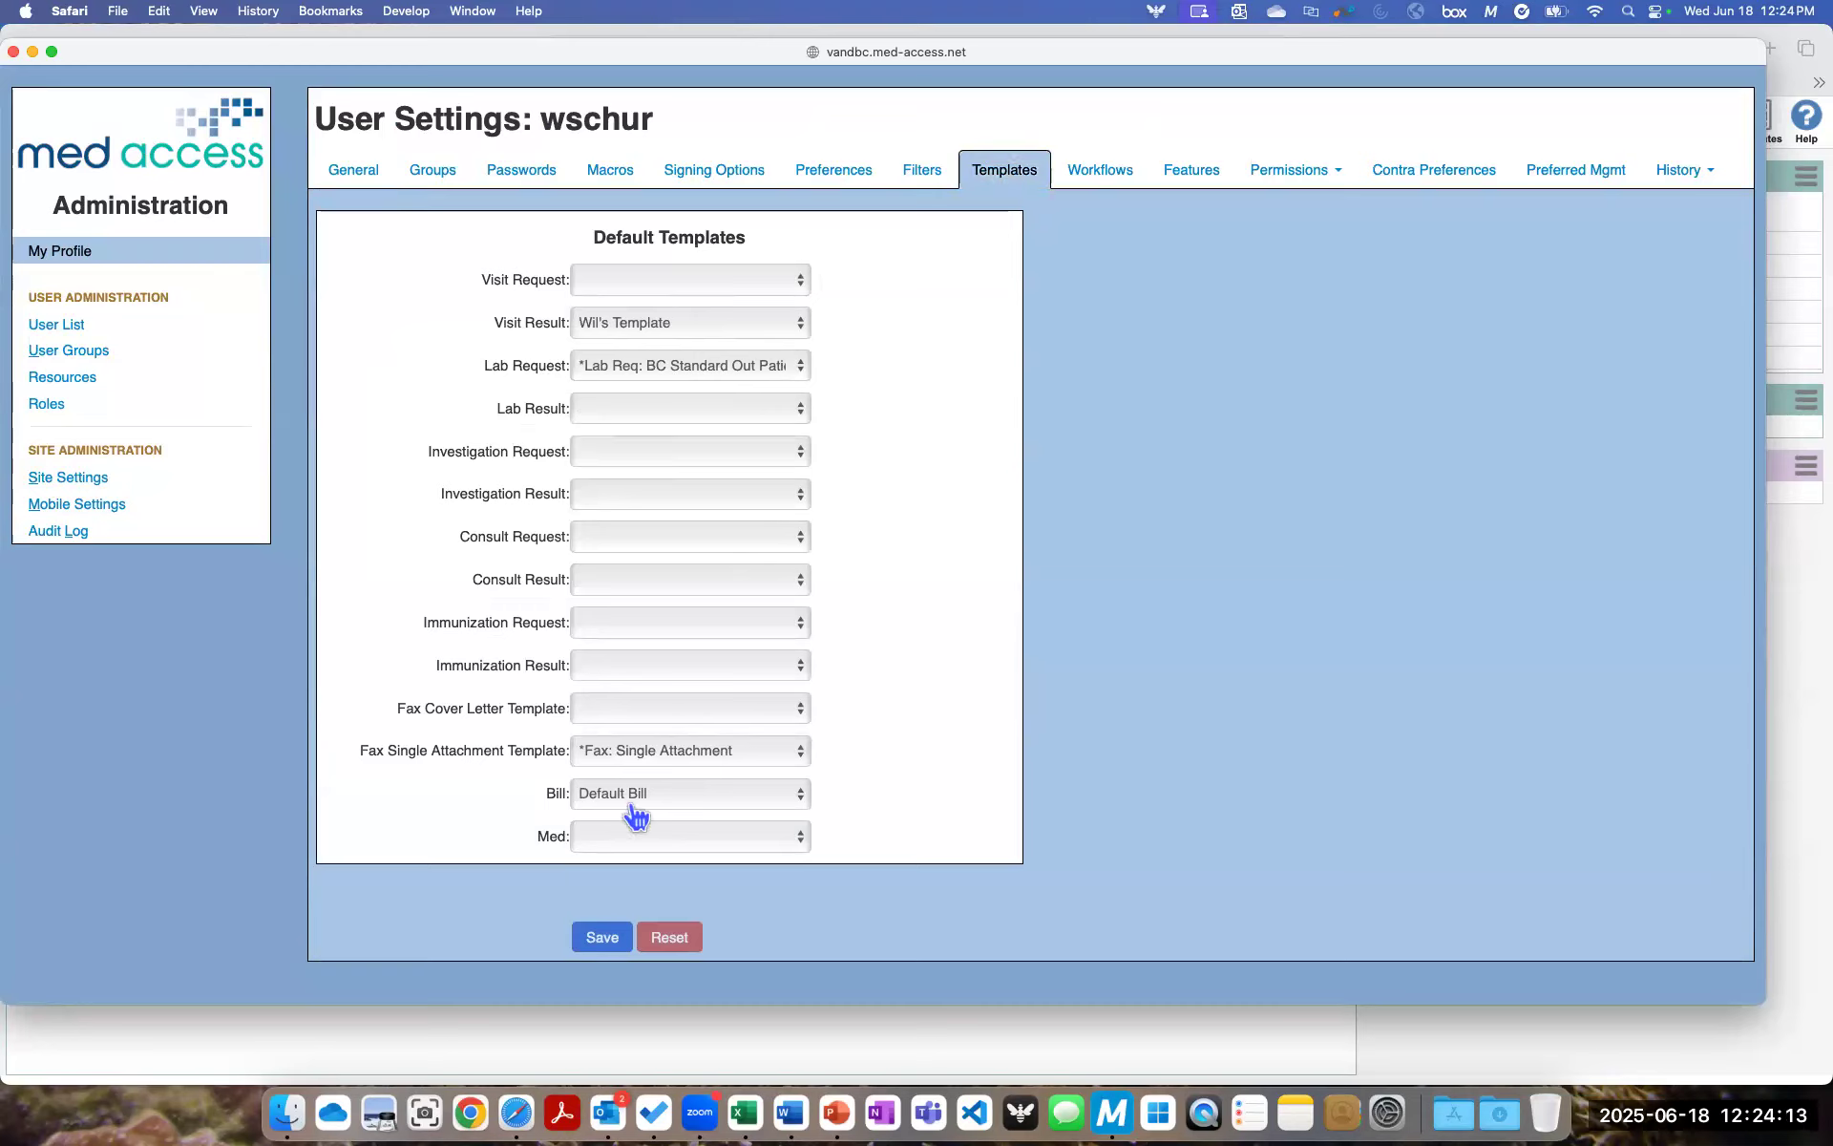
pyautogui.click(799, 800)
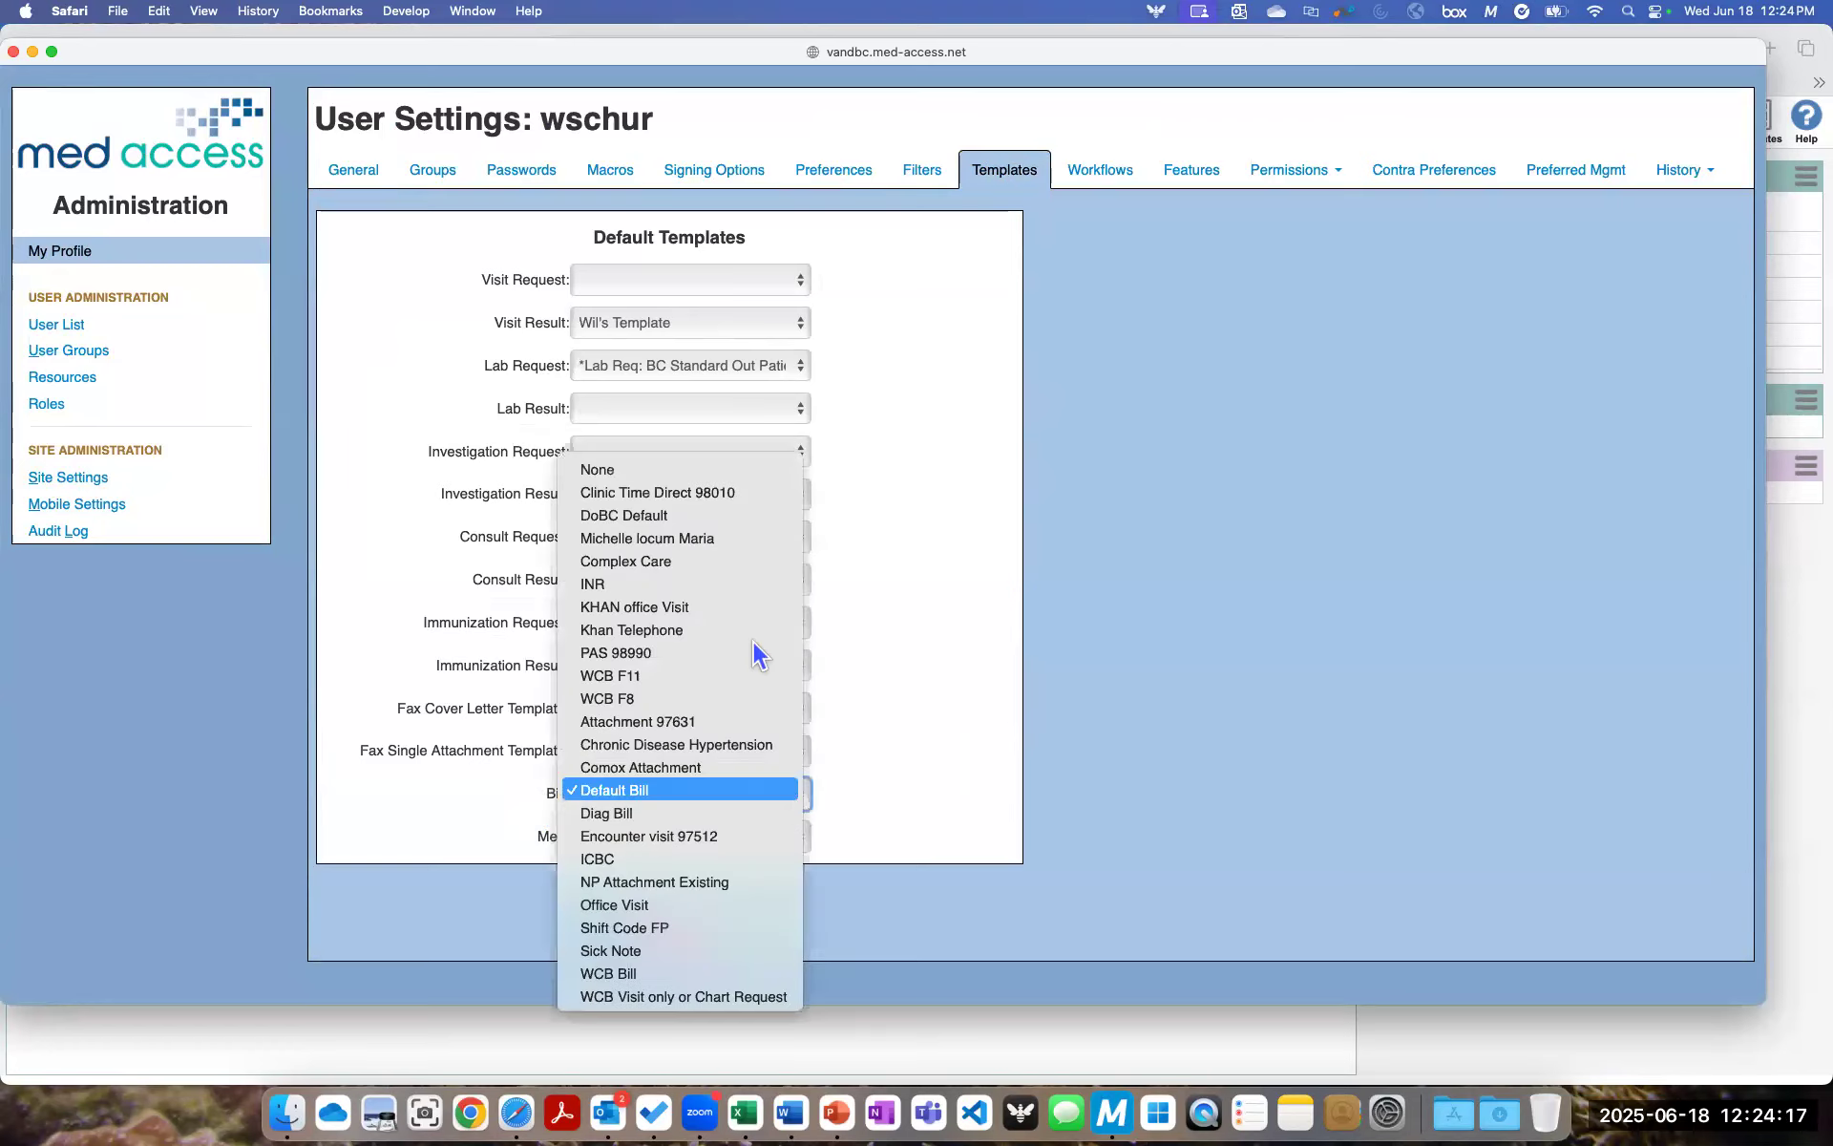
pyautogui.click(634, 515)
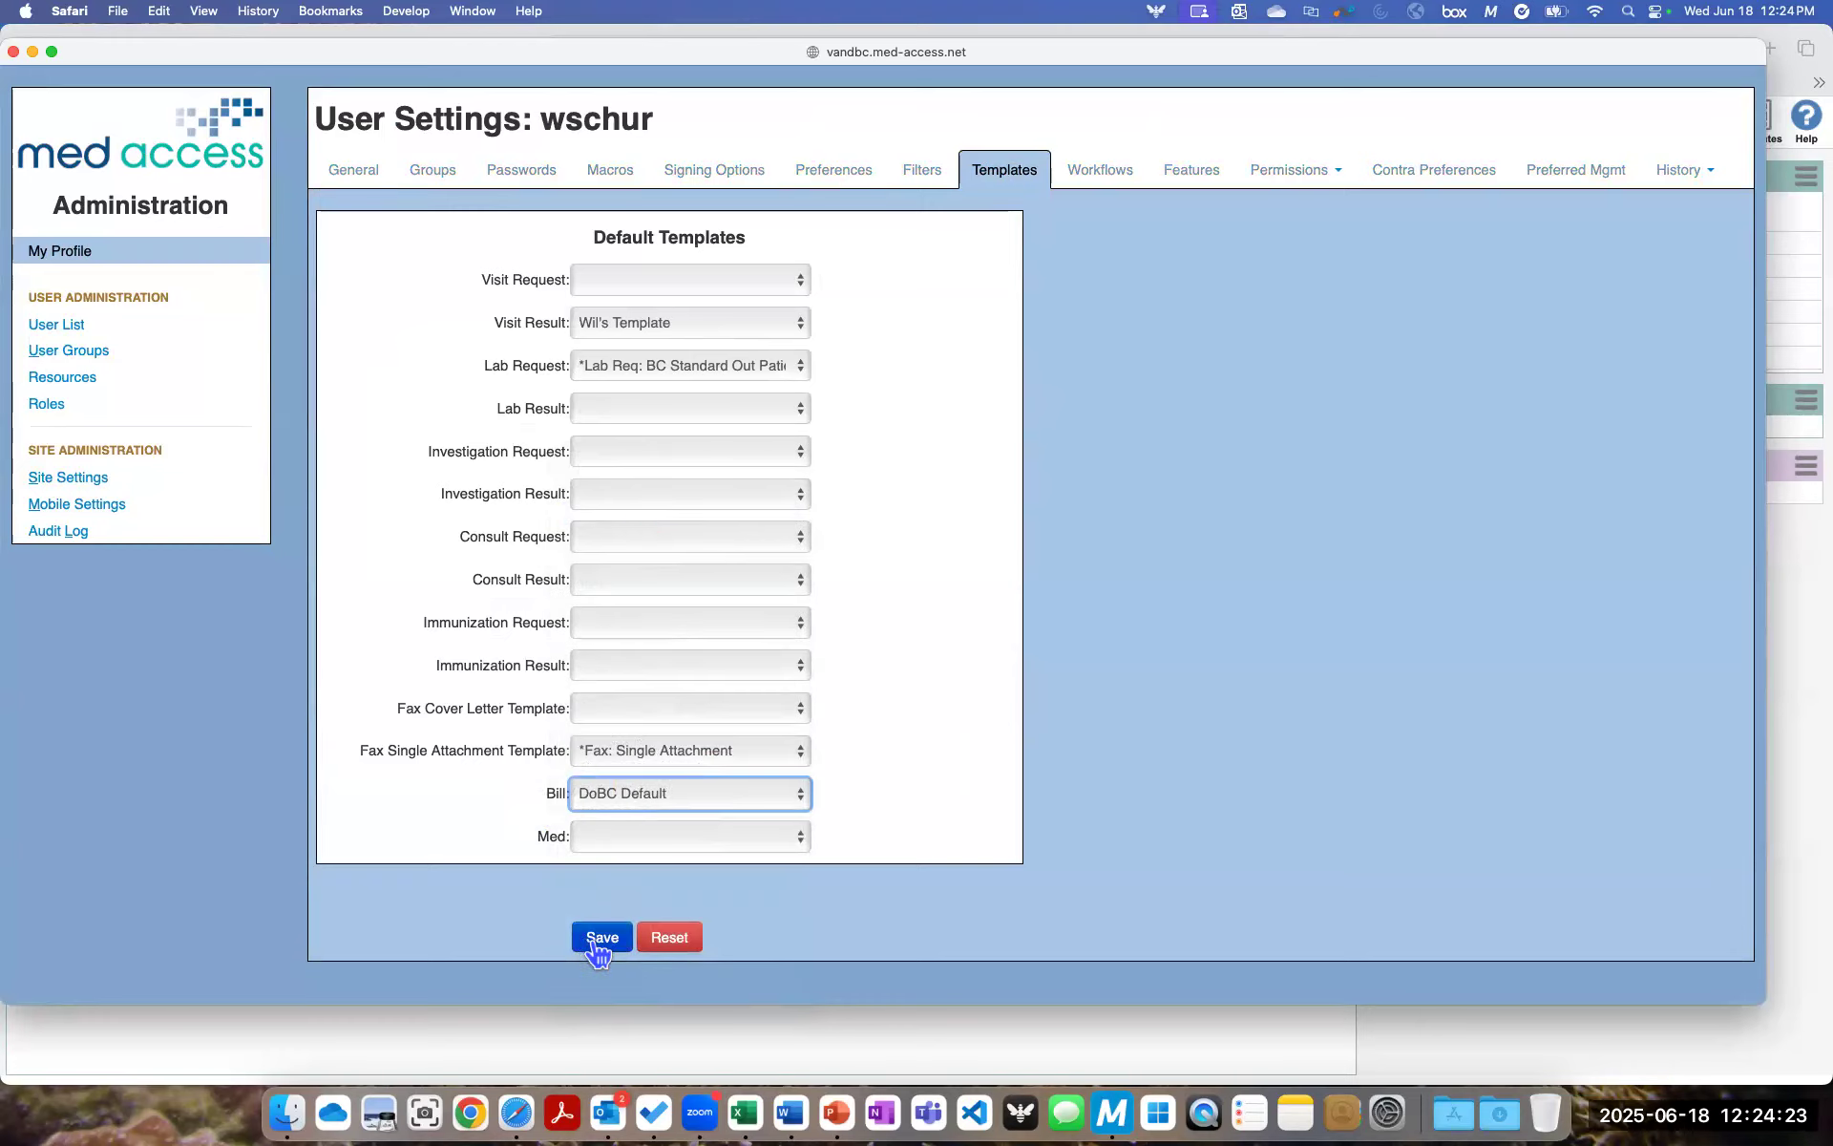
pyautogui.click(595, 945)
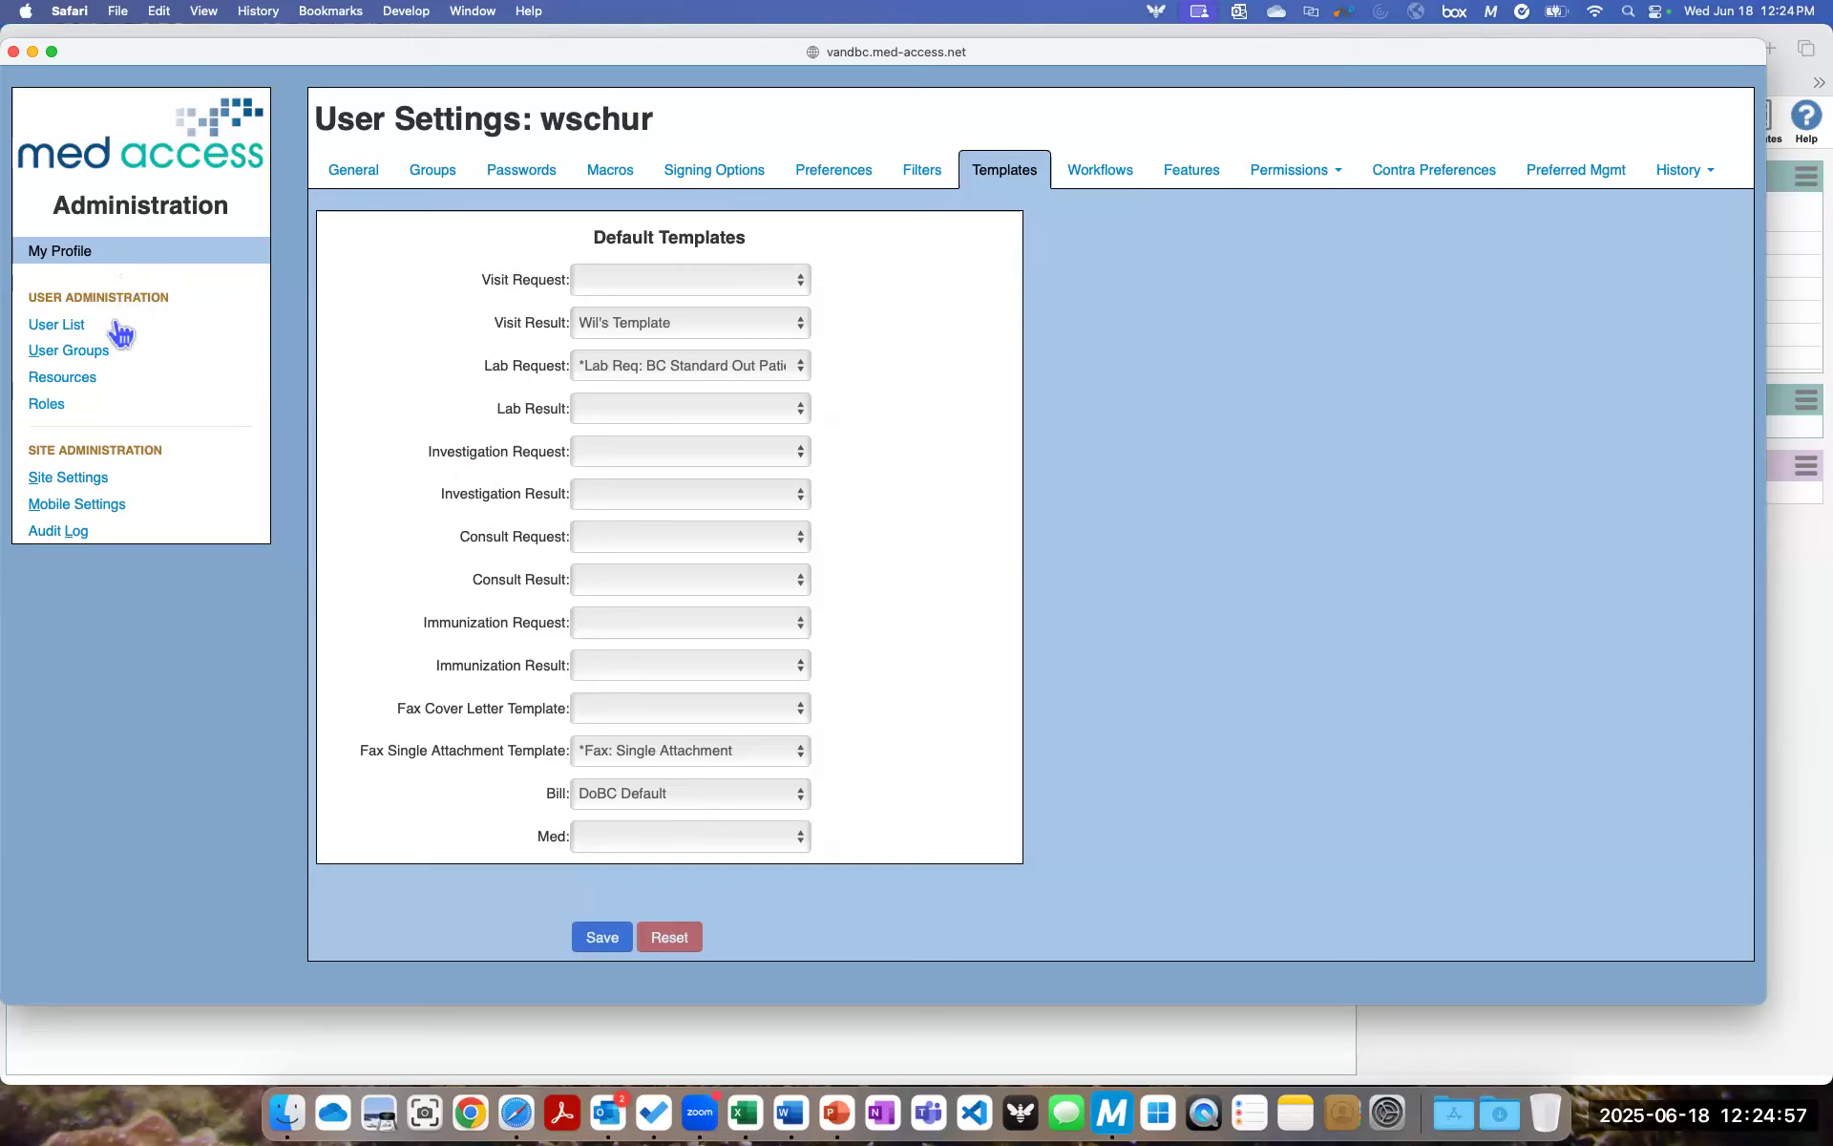
# - Open the default template settings of the fourth user in the User List, an ADMIN account
pyautogui.click(59, 329)
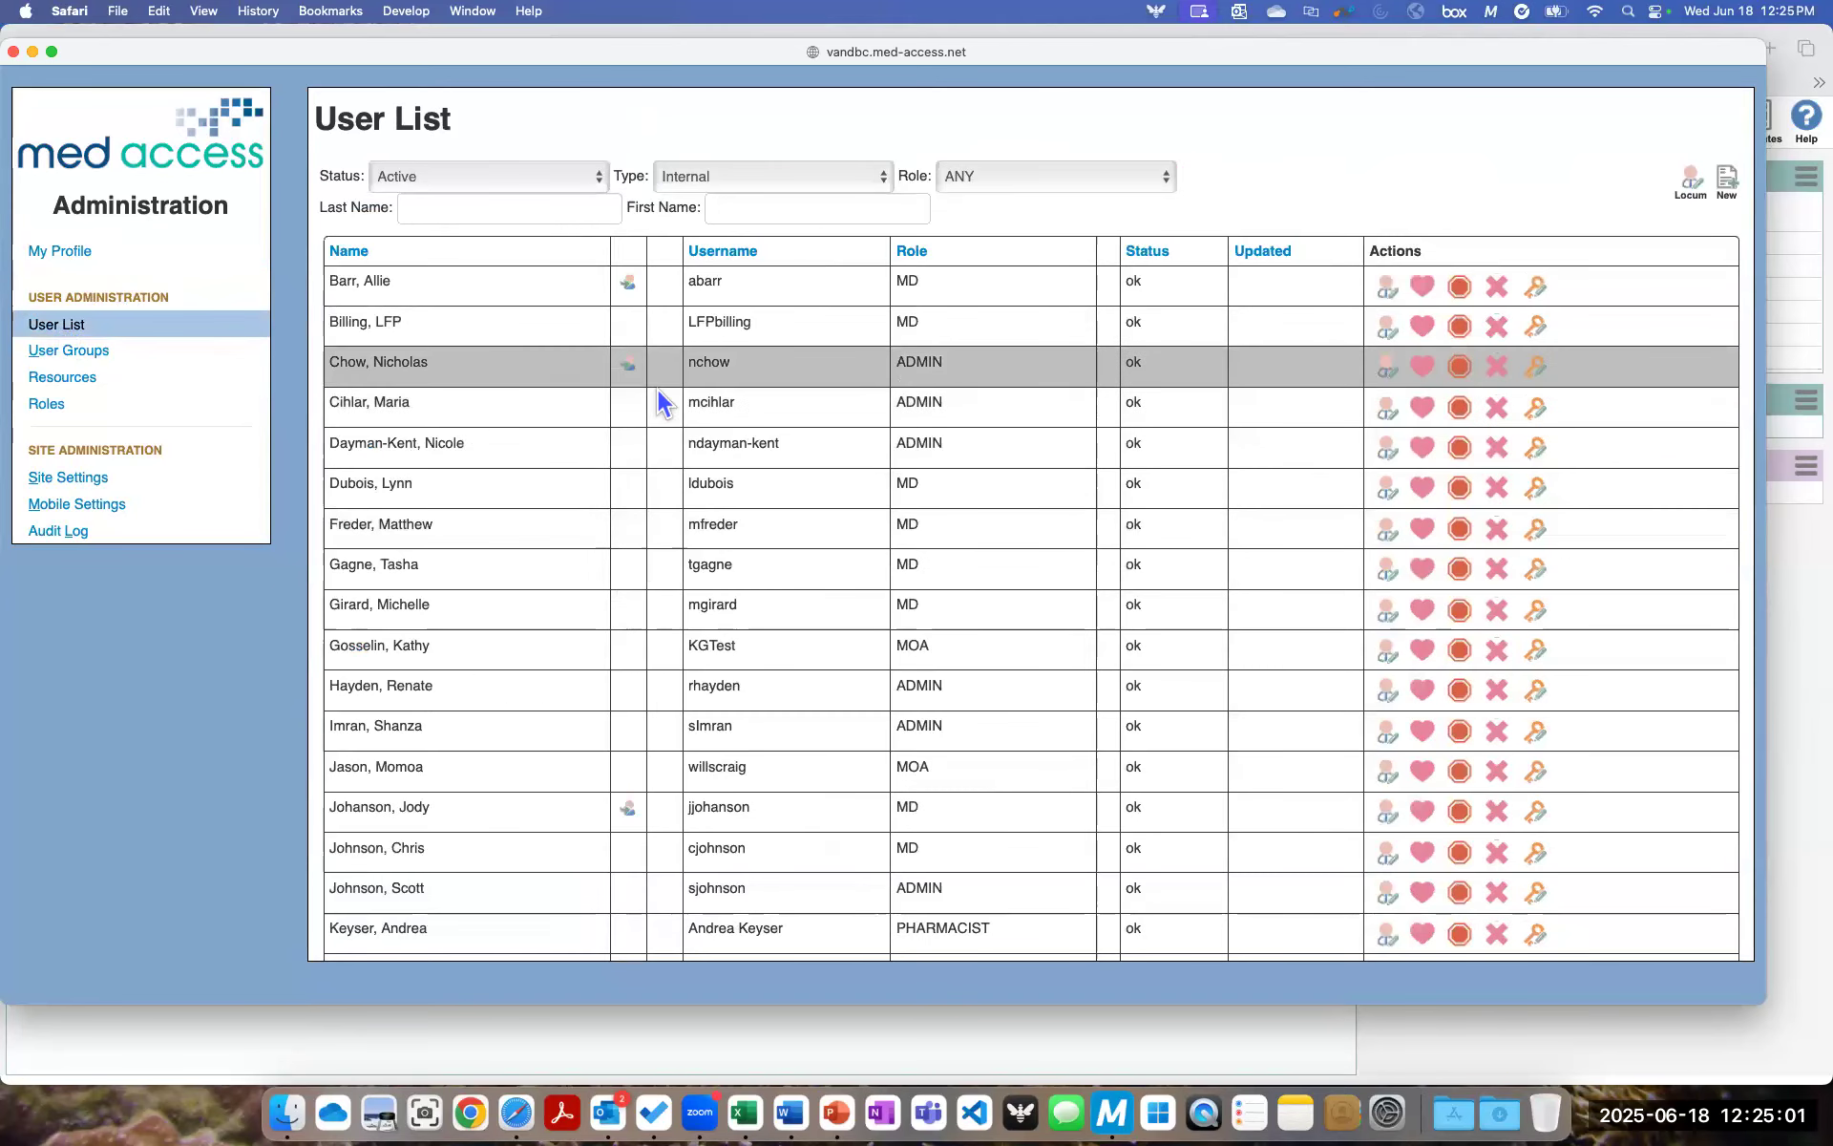
pyautogui.click(1388, 409)
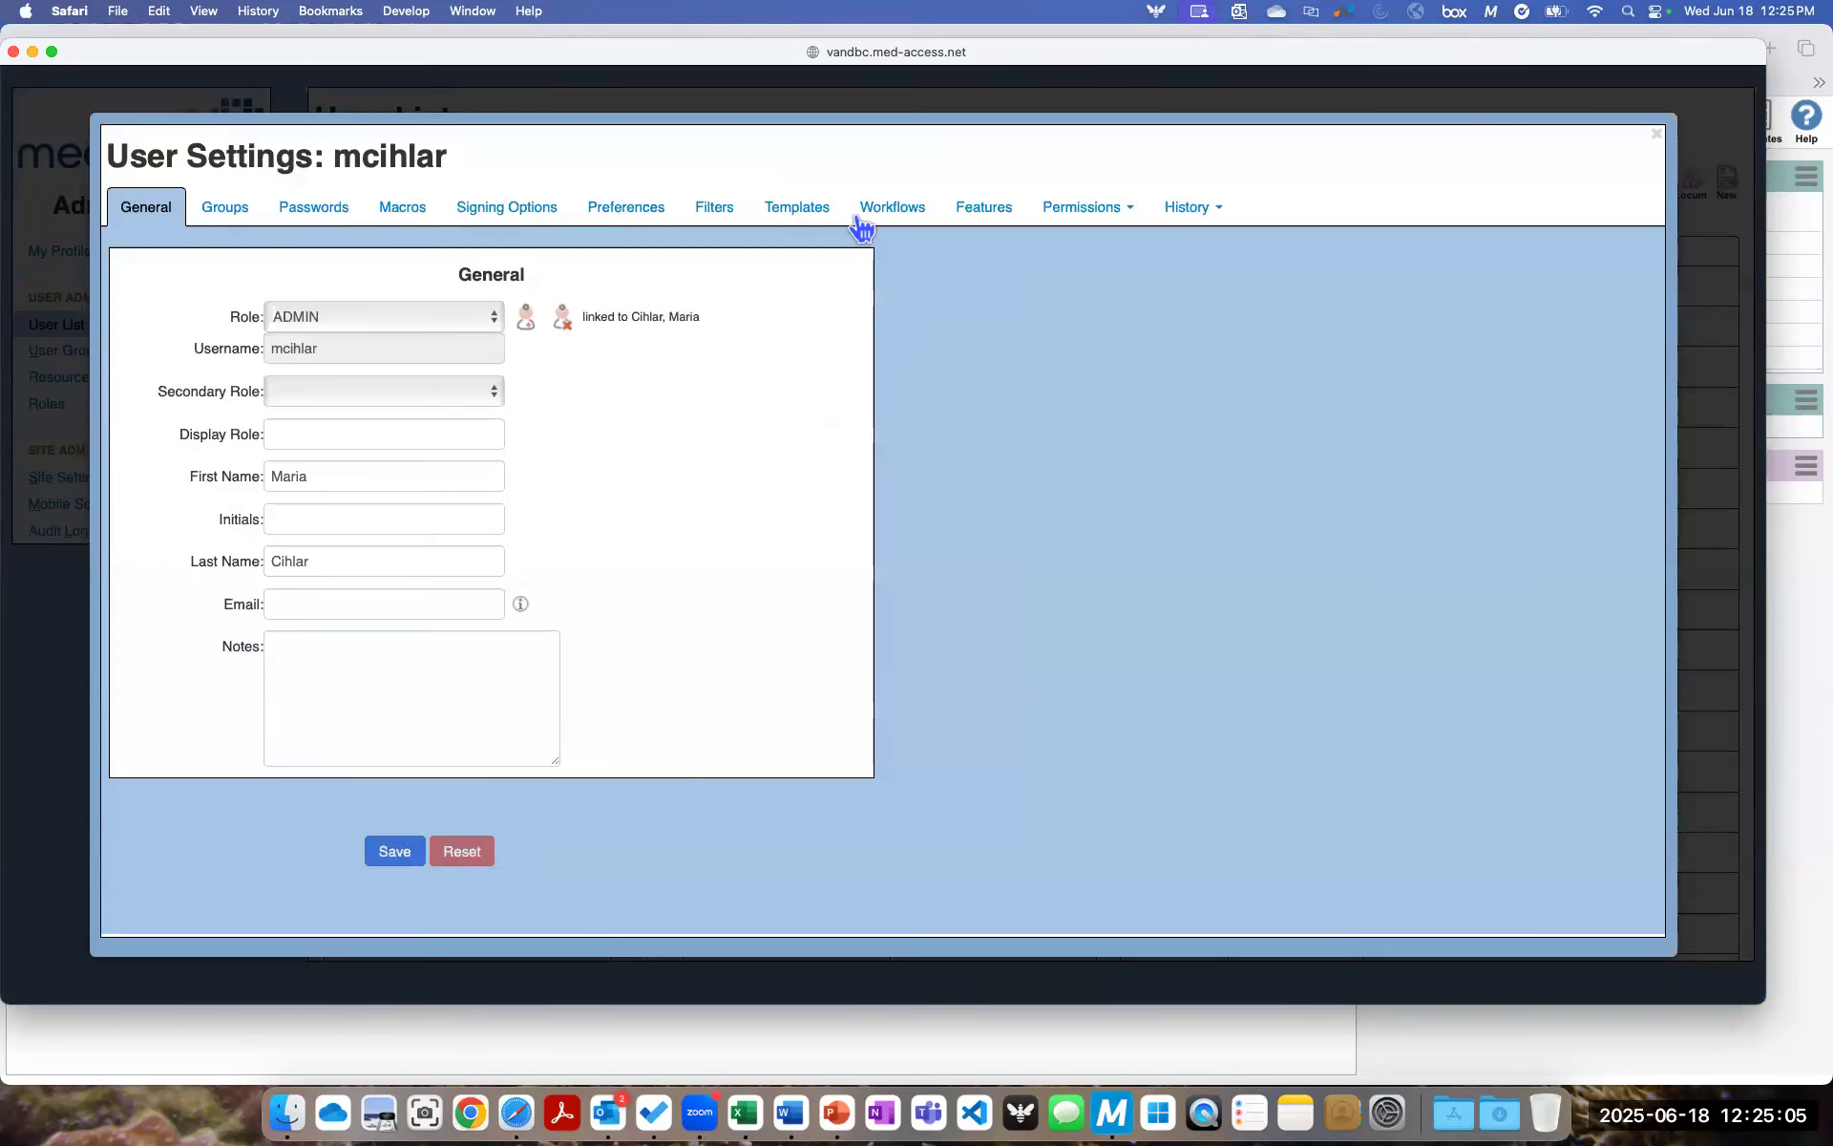
pyautogui.click(798, 214)
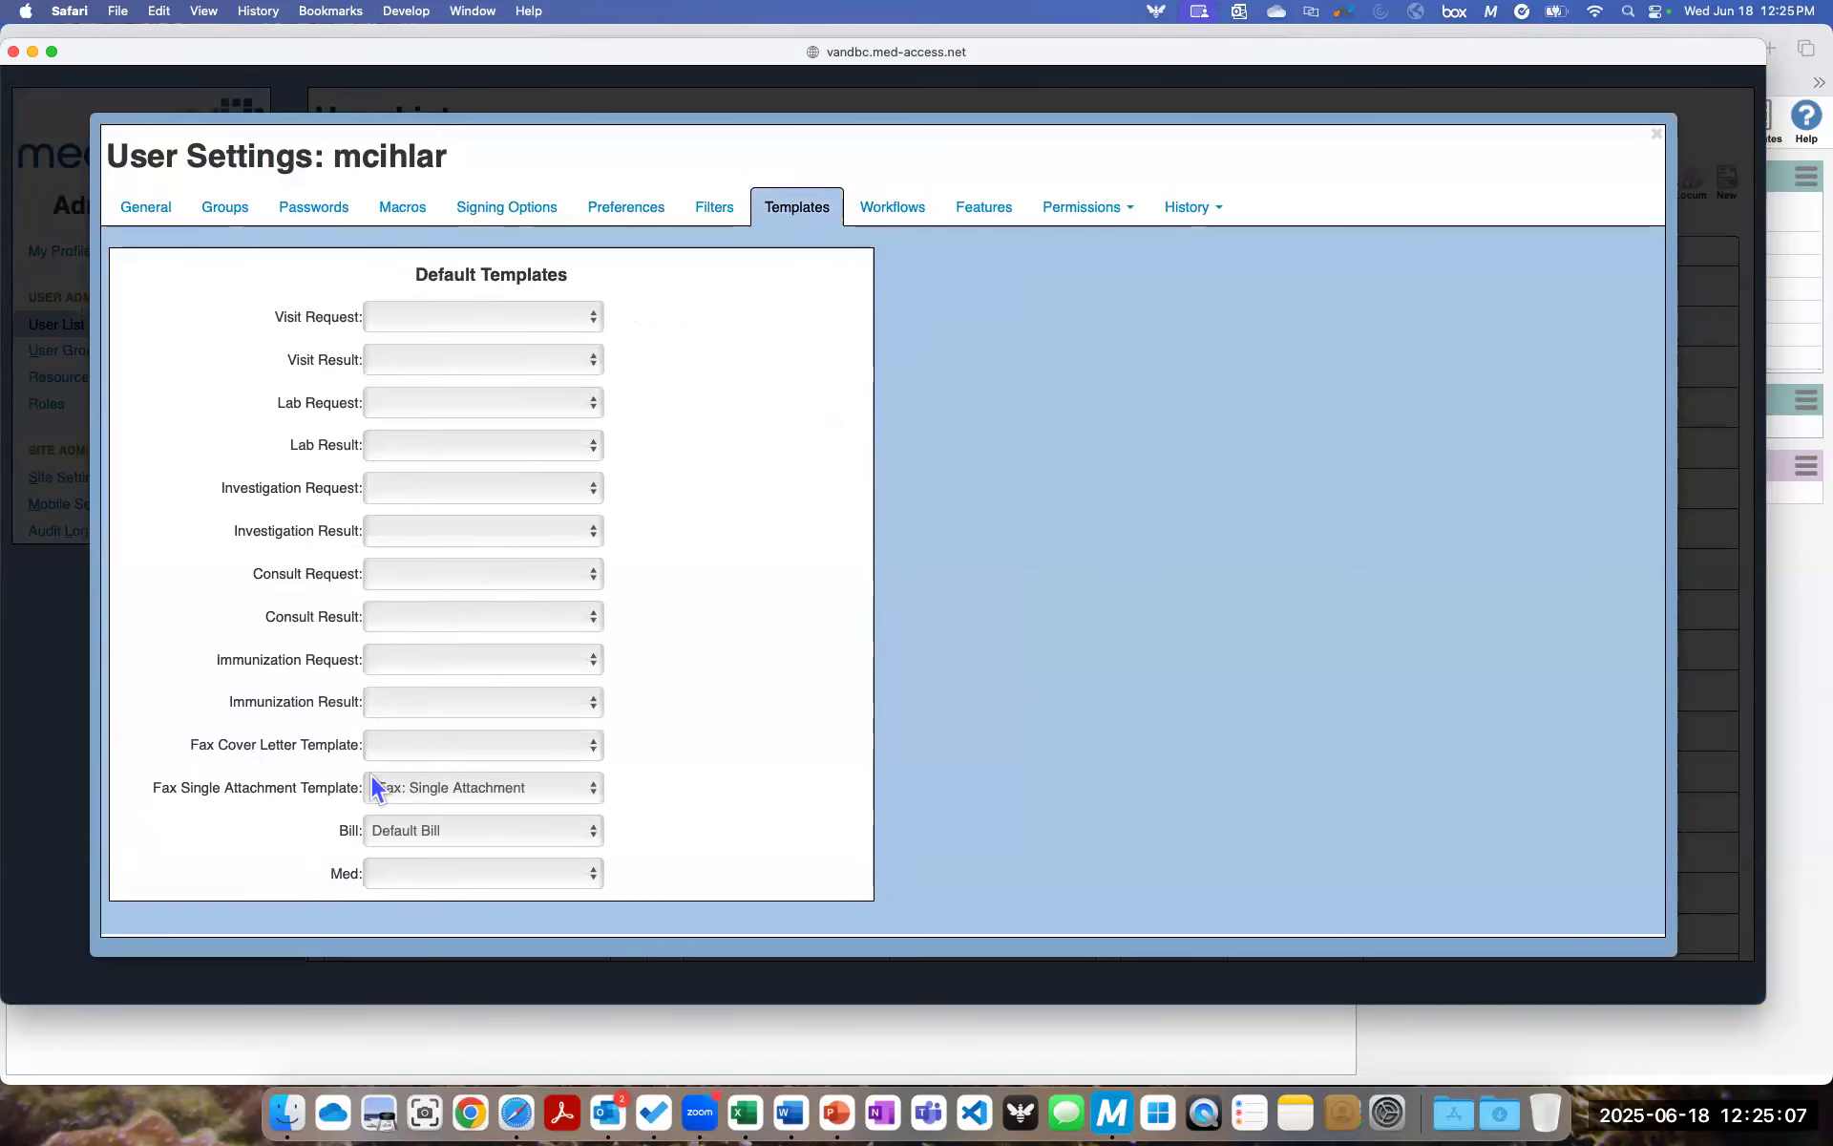